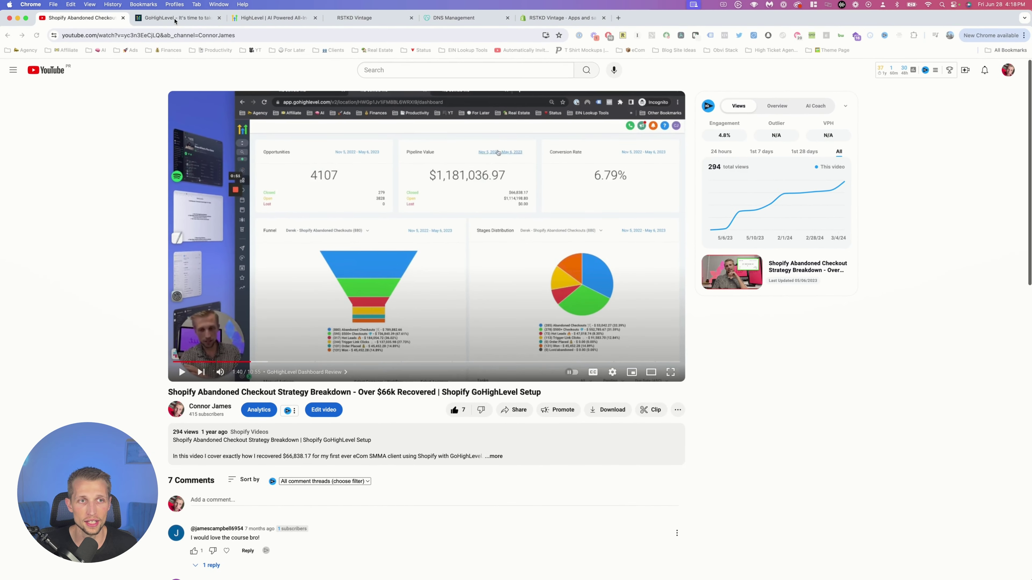
- Review HighLevel's 30-day free trial page and plan pricing, then return to the RSTKD Vintage onboarding form
{"action": "left_click", "coordinate": [180, 19]}
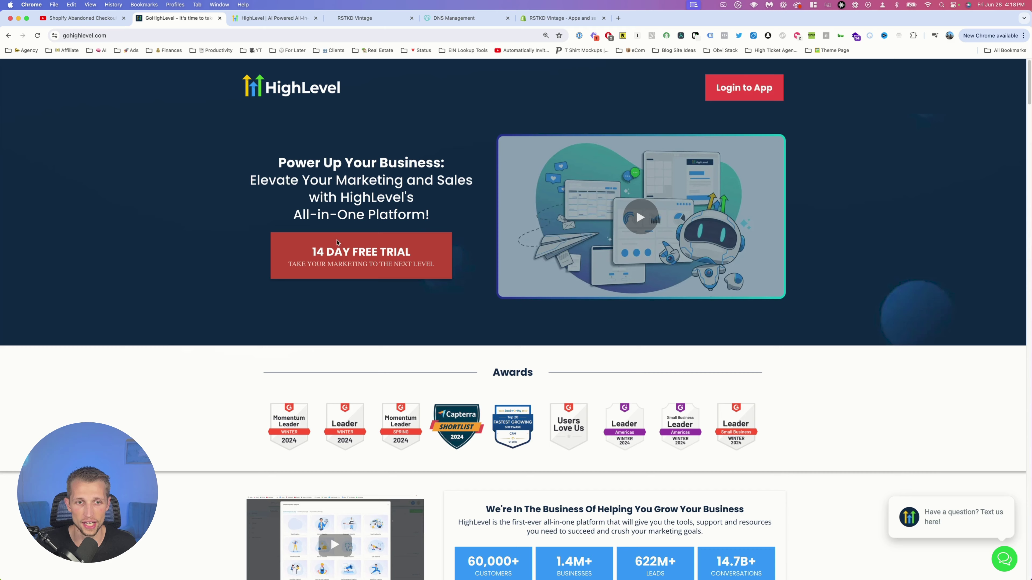
{"action": "left_click", "coordinate": [256, 18]}
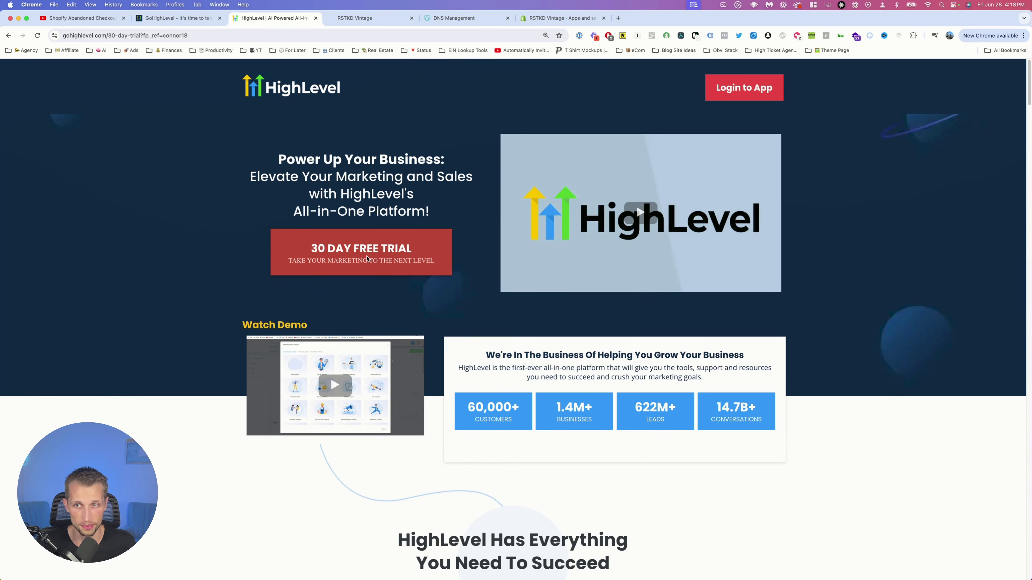
{"action": "scroll", "coordinate": [367, 259], "scroll_direction": "down", "scroll_amount": 20}
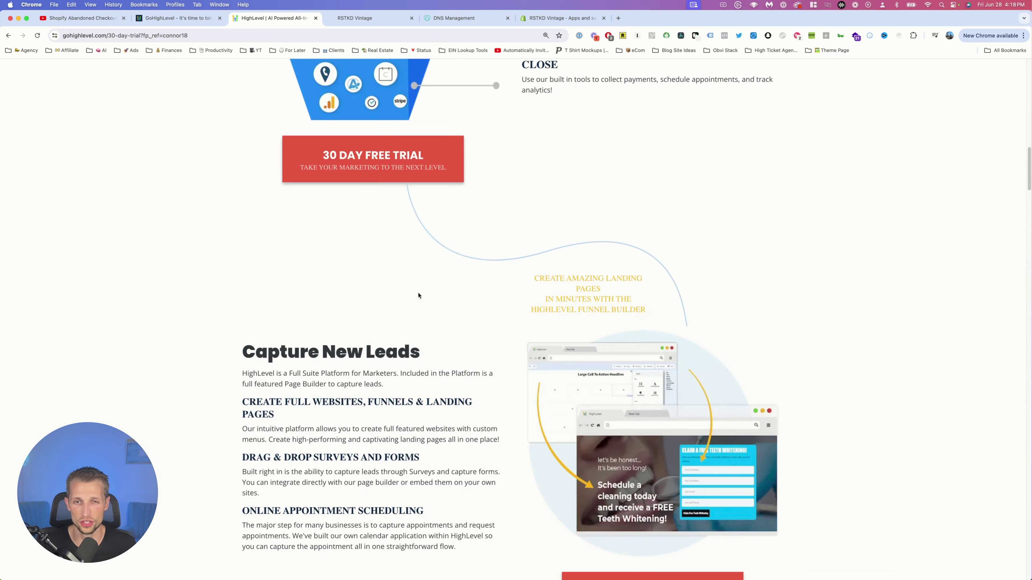
{"action": "scroll", "coordinate": [419, 296], "scroll_direction": "down", "scroll_amount": 20}
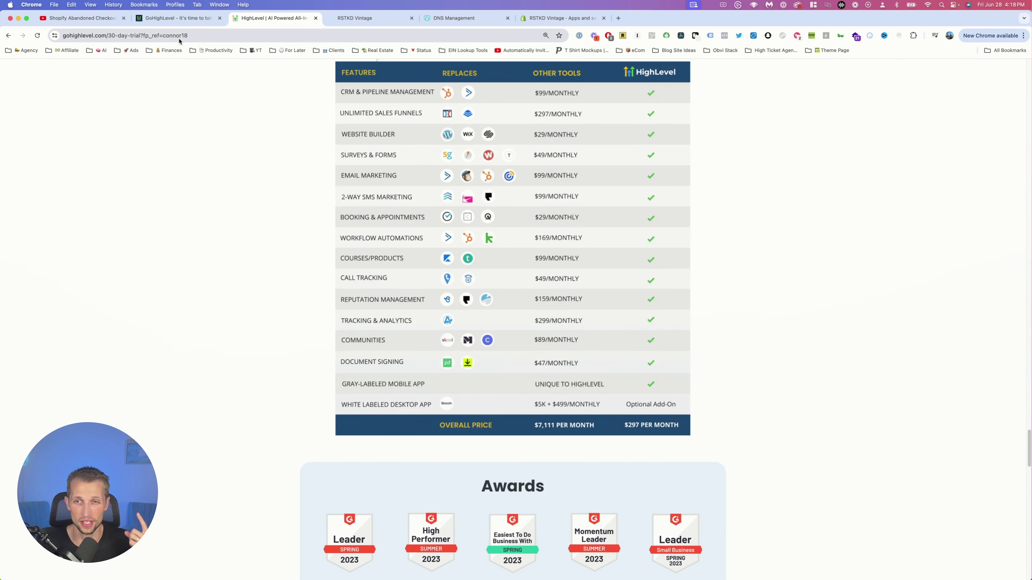
{"action": "scroll", "coordinate": [268, 154], "scroll_direction": "down", "scroll_amount": 15}
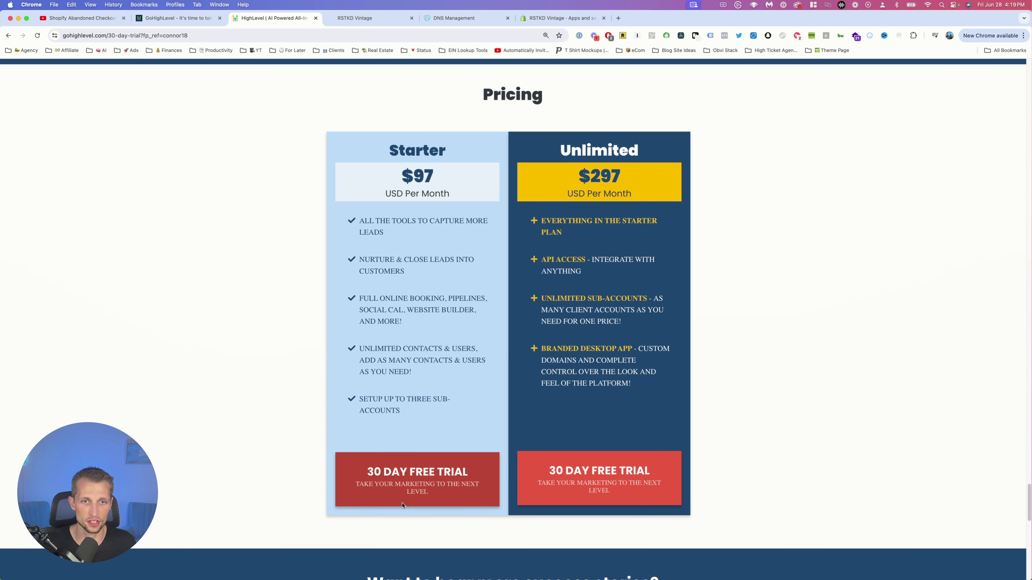
{"action": "left_click", "coordinate": [346, 23]}
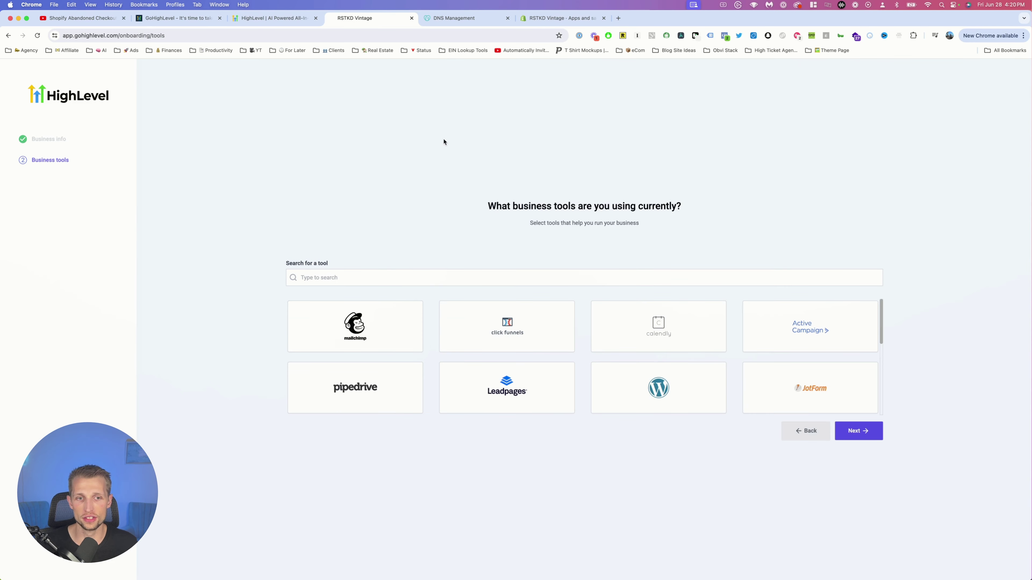
- Get past the business tools question and features notice, then submit the email and phone verification codes
{"action": "scroll", "coordinate": [731, 366], "scroll_direction": "down", "scroll_amount": 5}
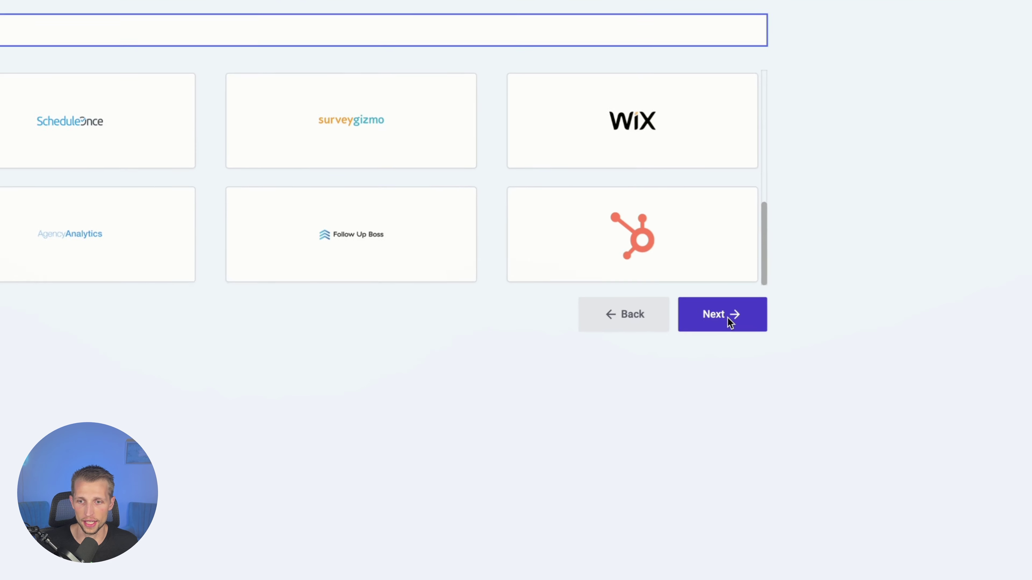
{"action": "left_click", "coordinate": [859, 431]}
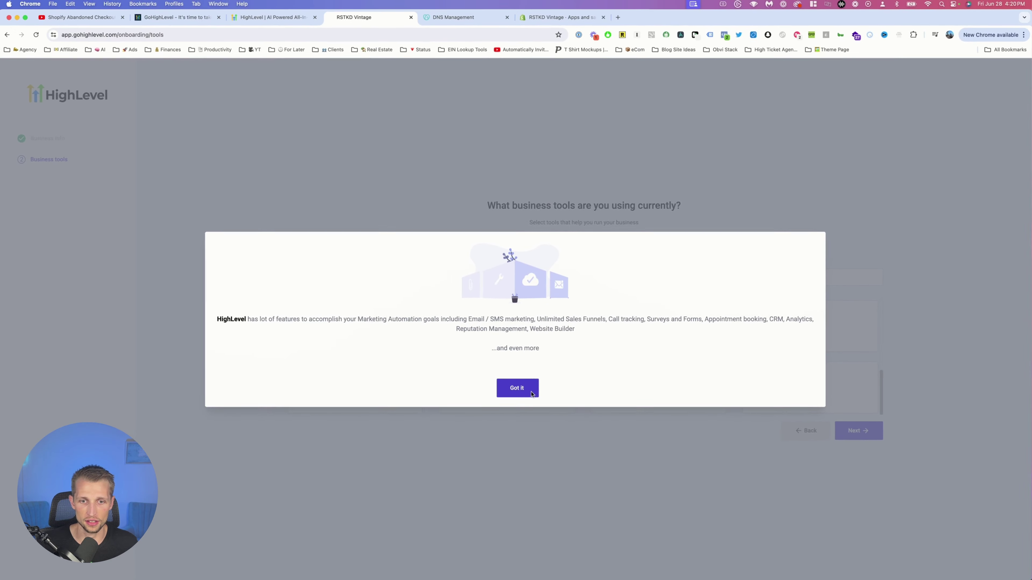
{"action": "left_click", "coordinate": [508, 385]}
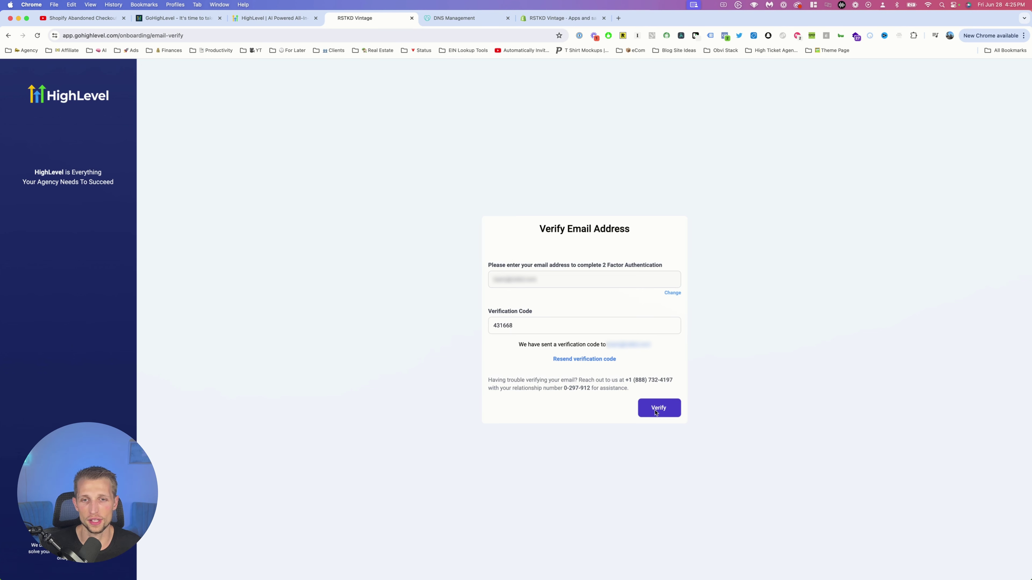
{"action": "left_click", "coordinate": [660, 409]}
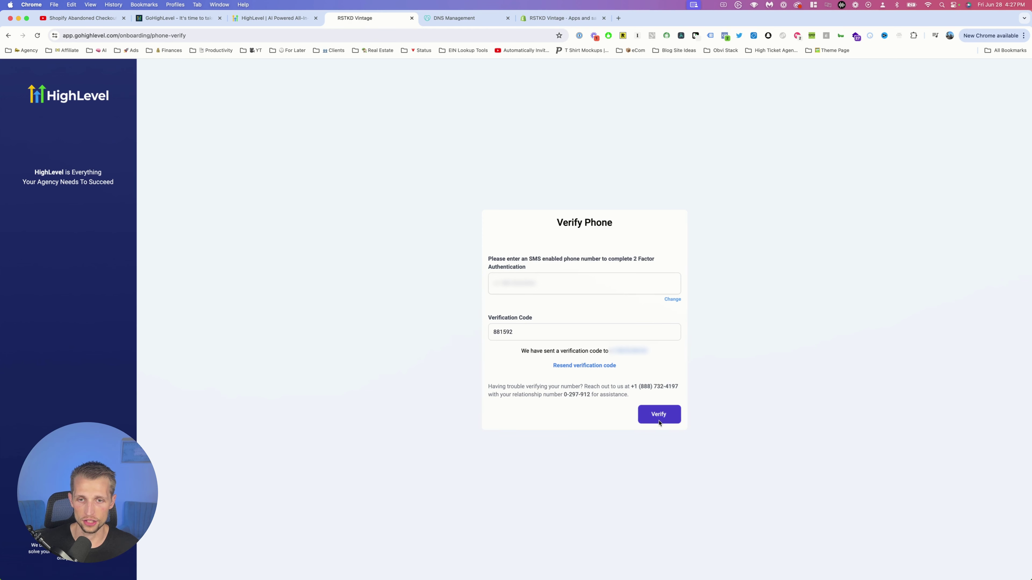
{"action": "left_click", "coordinate": [659, 423]}
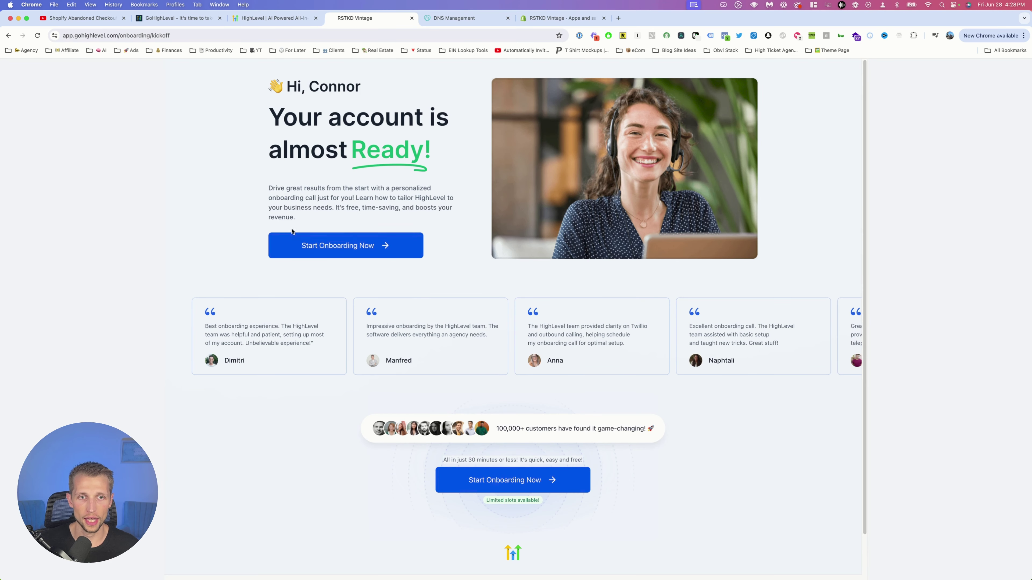
- Decline the onboarding call with 'Not now, take me to my account'
{"action": "scroll", "coordinate": [567, 422], "scroll_direction": "down", "scroll_amount": 2}
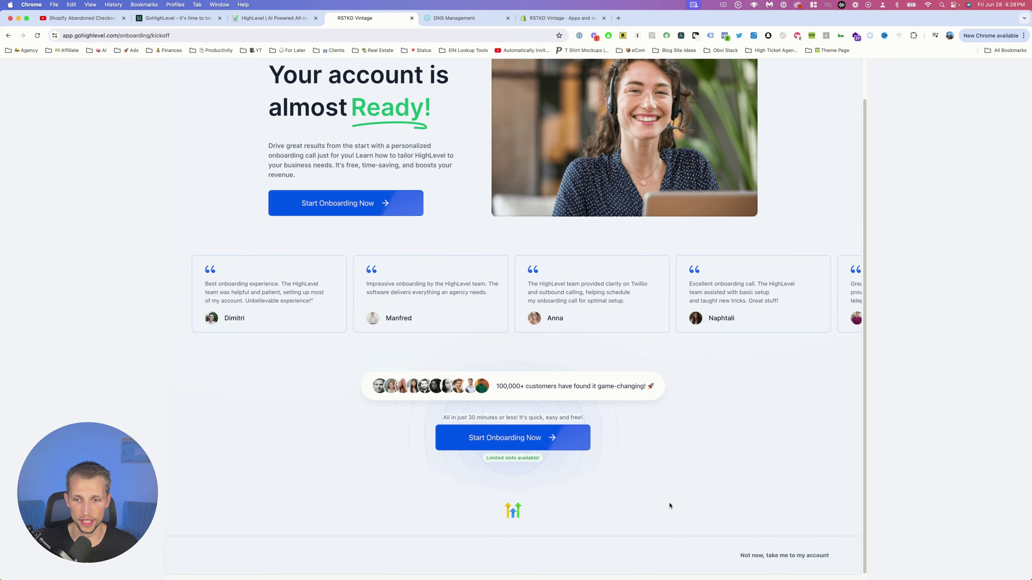
{"action": "scroll", "coordinate": [442, 229], "scroll_direction": "up", "scroll_amount": 2}
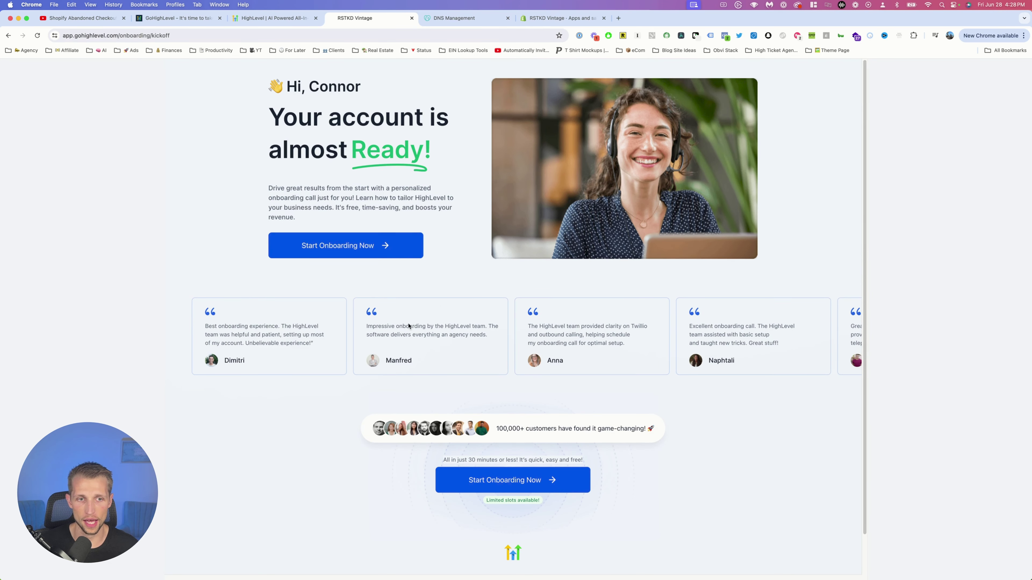
{"action": "scroll", "coordinate": [572, 414], "scroll_direction": "down", "scroll_amount": 2}
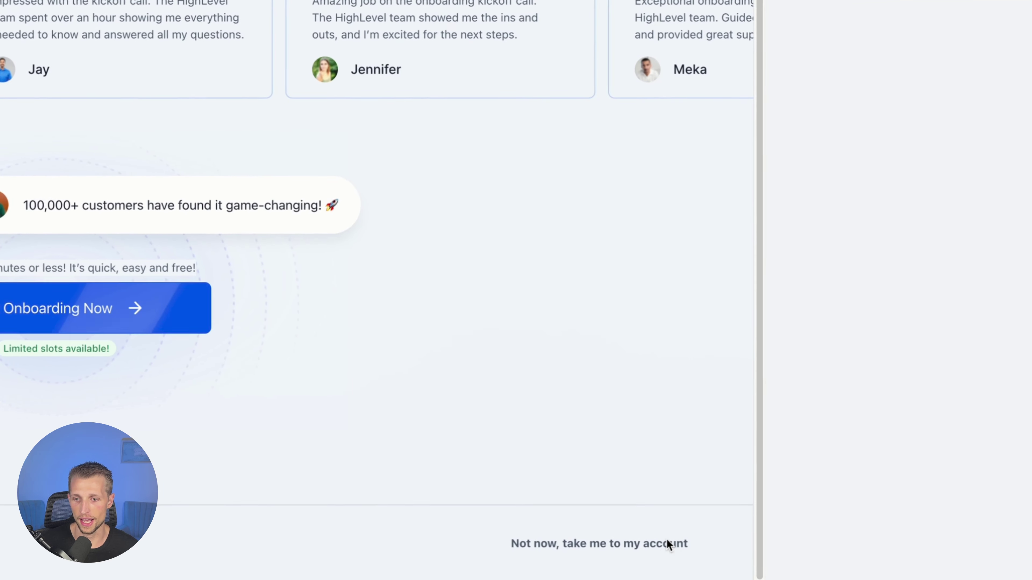
{"action": "left_click", "coordinate": [668, 544]}
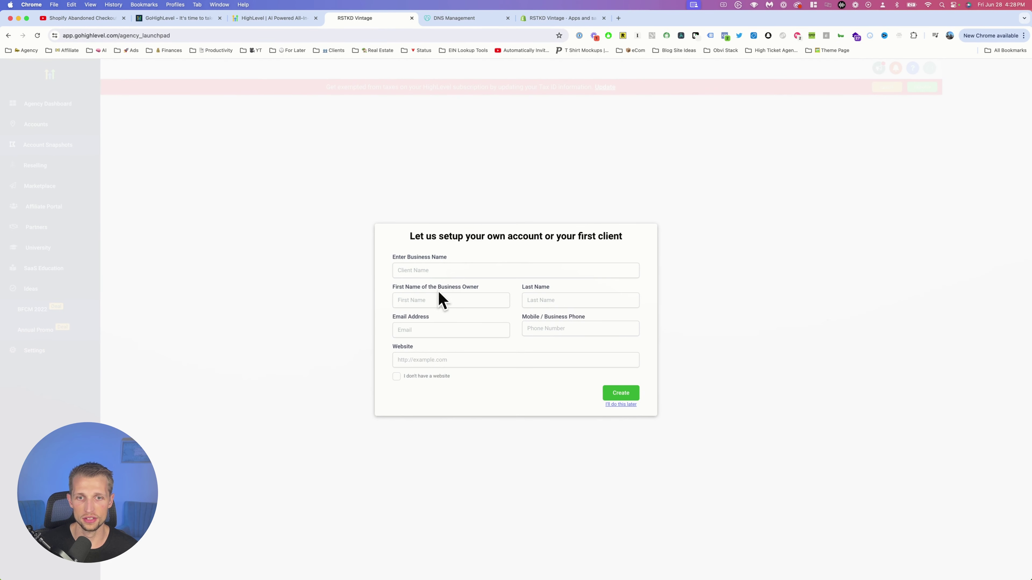
{"action": "left_click_drag", "start_coordinate": [409, 237], "coordinate": [619, 238]}
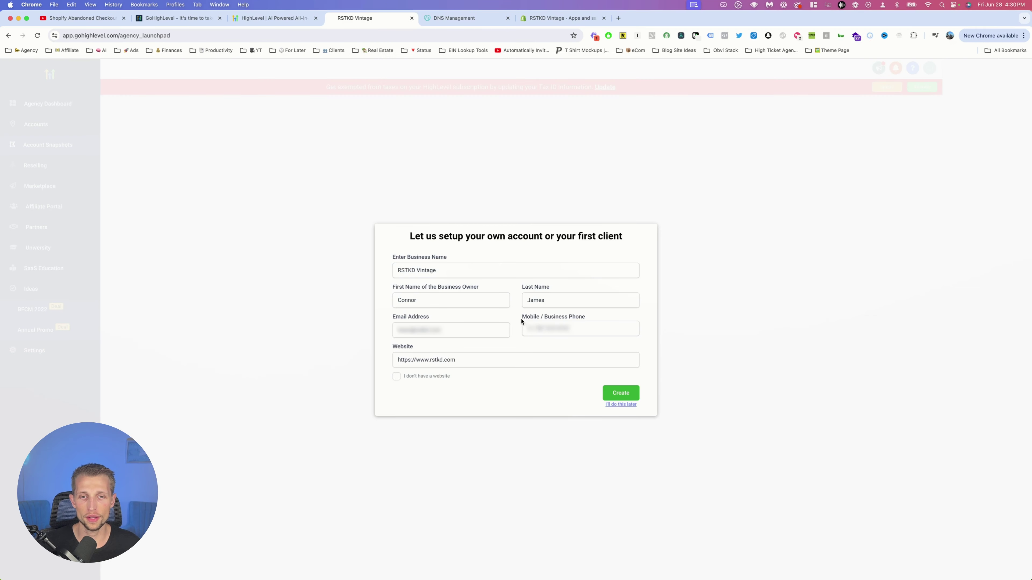
{"action": "left_click_drag", "start_coordinate": [522, 321], "coordinate": [592, 318]}
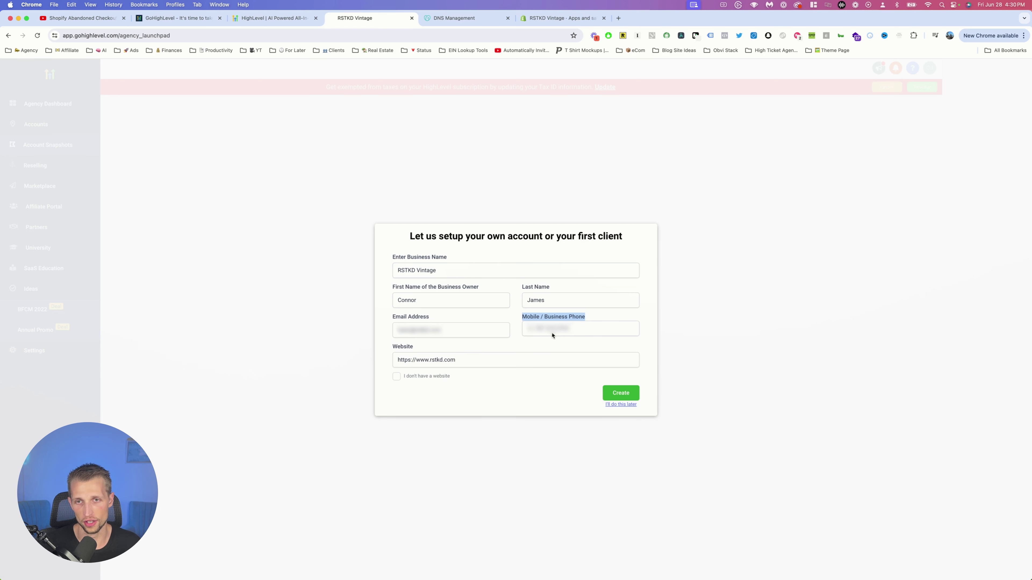
{"action": "triple_click", "coordinate": [540, 330]}
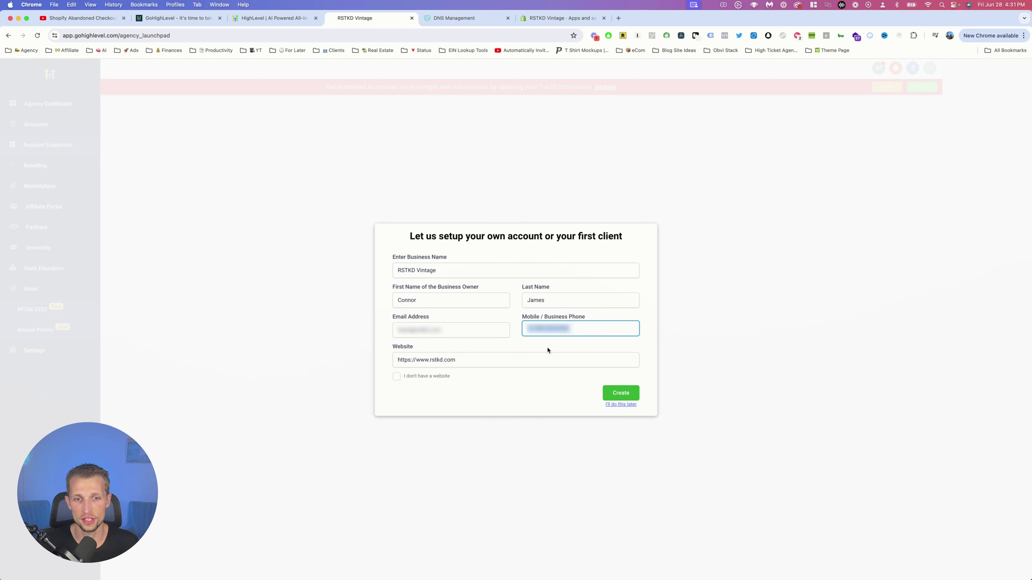
{"action": "left_click", "coordinate": [399, 357]}
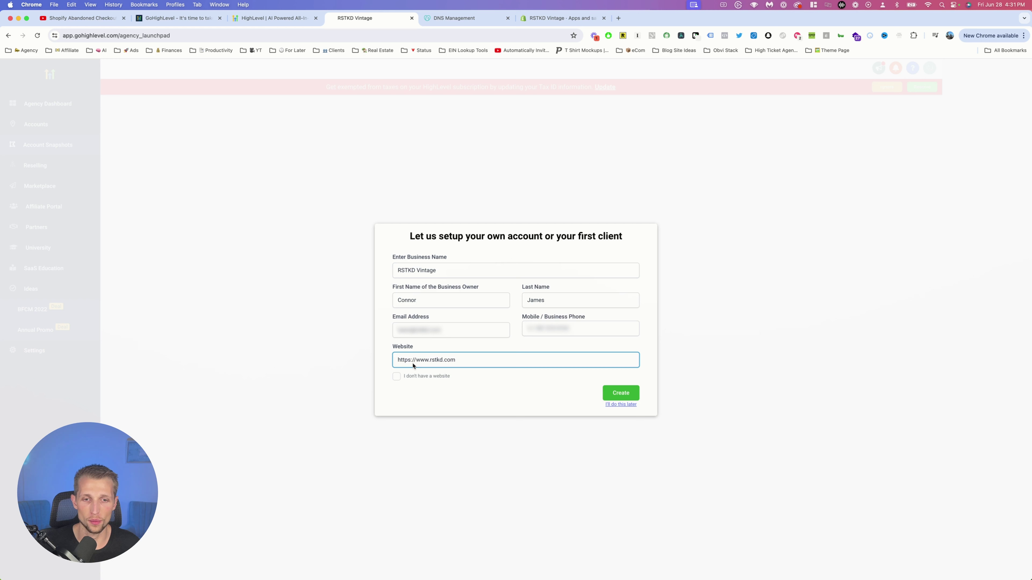
{"action": "left_click_drag", "start_coordinate": [416, 363], "coordinate": [395, 362]}
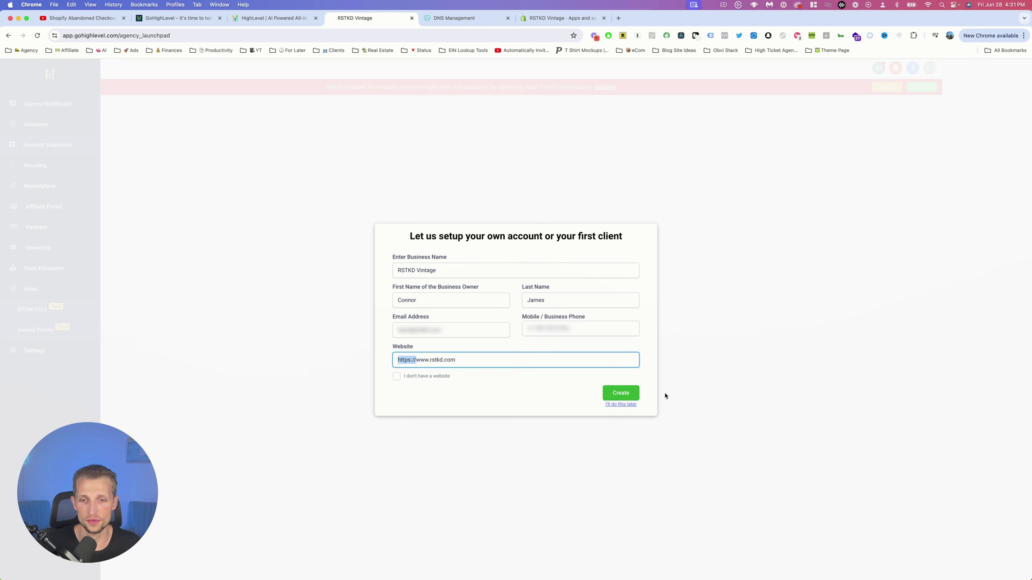
{"action": "left_click", "coordinate": [625, 394]}
{"action": "left_click", "coordinate": [625, 395]}
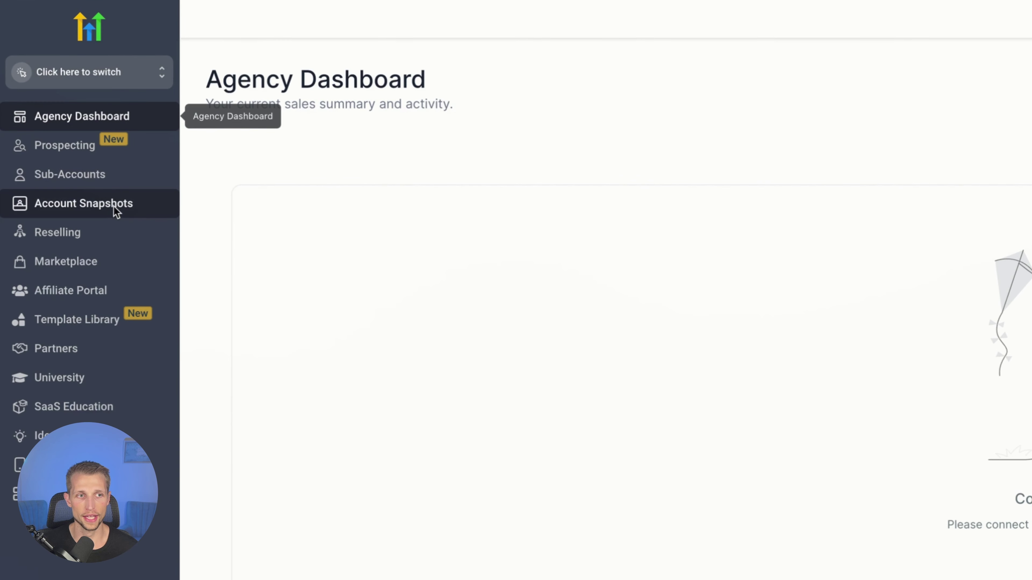
- Start a new sub-account from the blank template, entering its details manually
{"action": "left_click", "coordinate": [67, 179]}
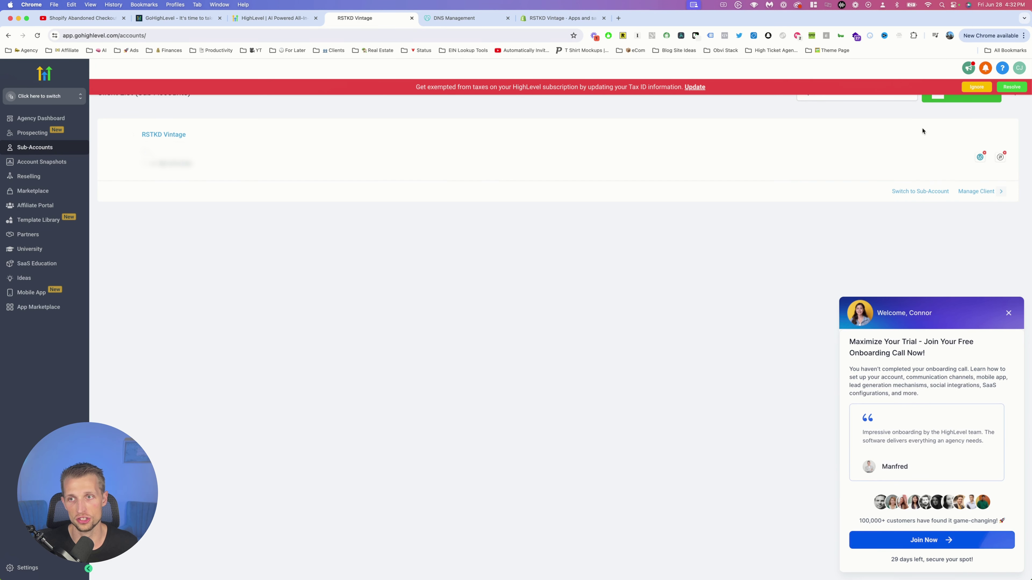
{"action": "left_click", "coordinate": [975, 87]}
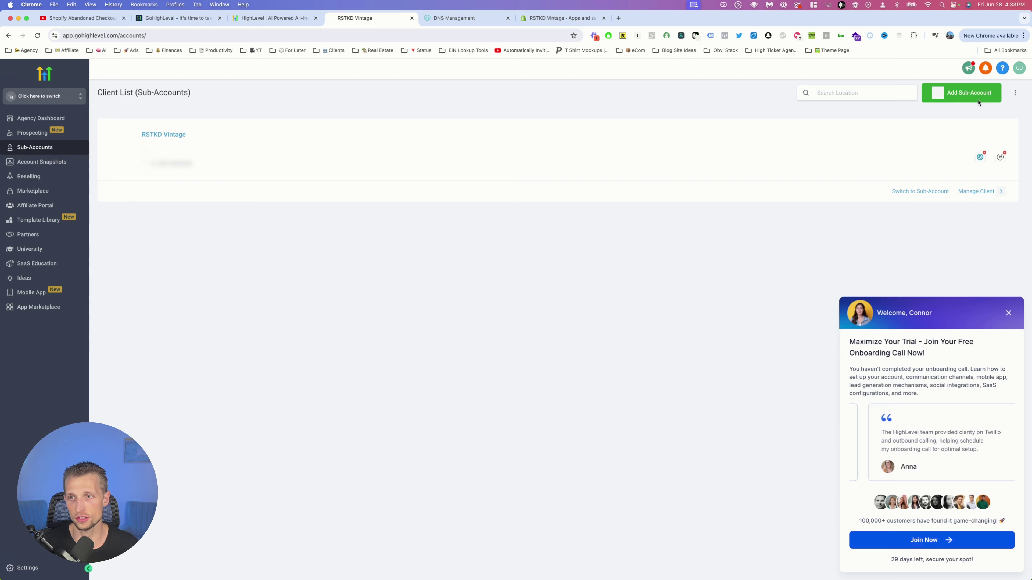
{"action": "left_click", "coordinate": [961, 93]}
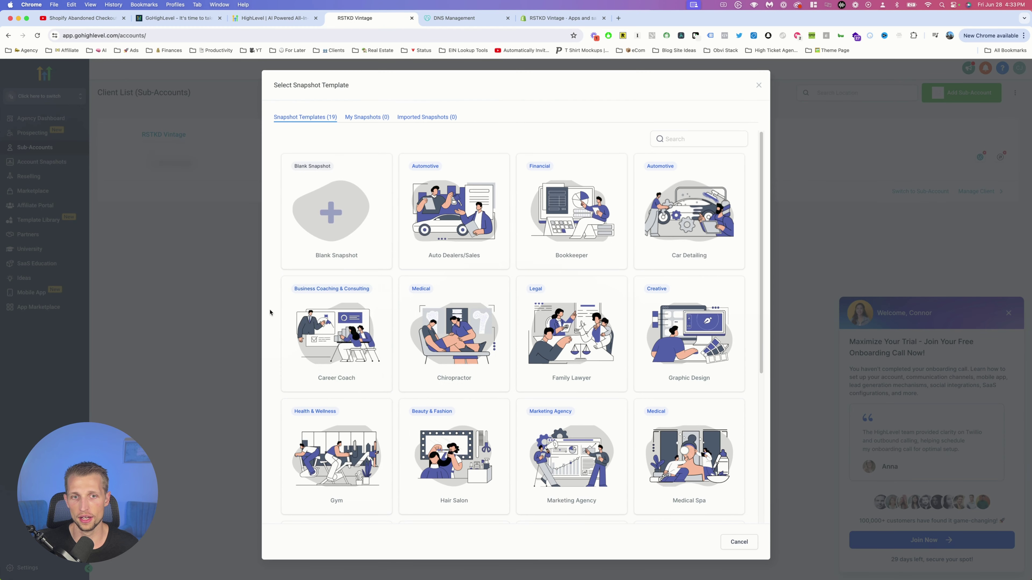
{"action": "mouse_move", "coordinate": [318, 249]}
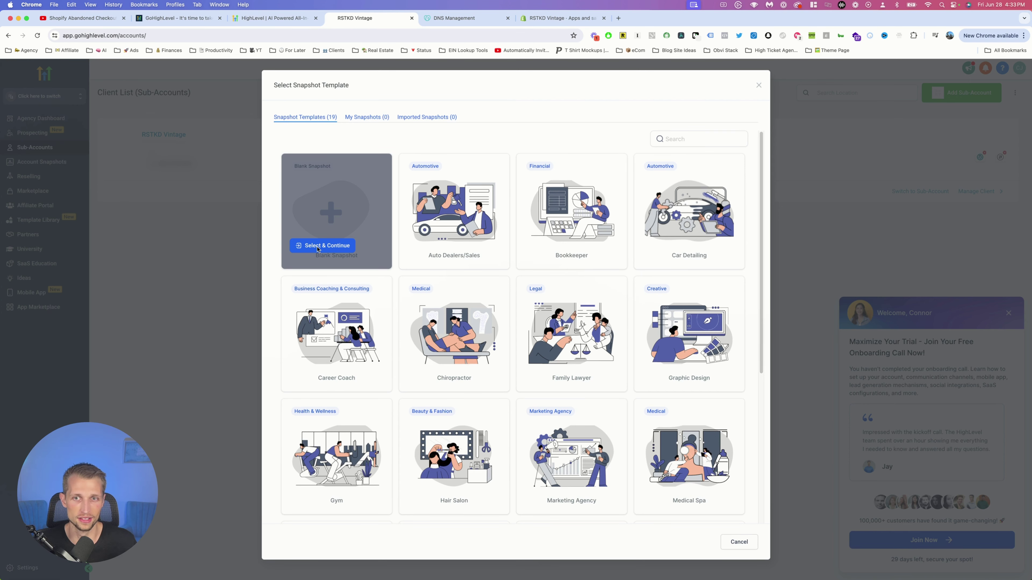
{"action": "left_click", "coordinate": [320, 246]}
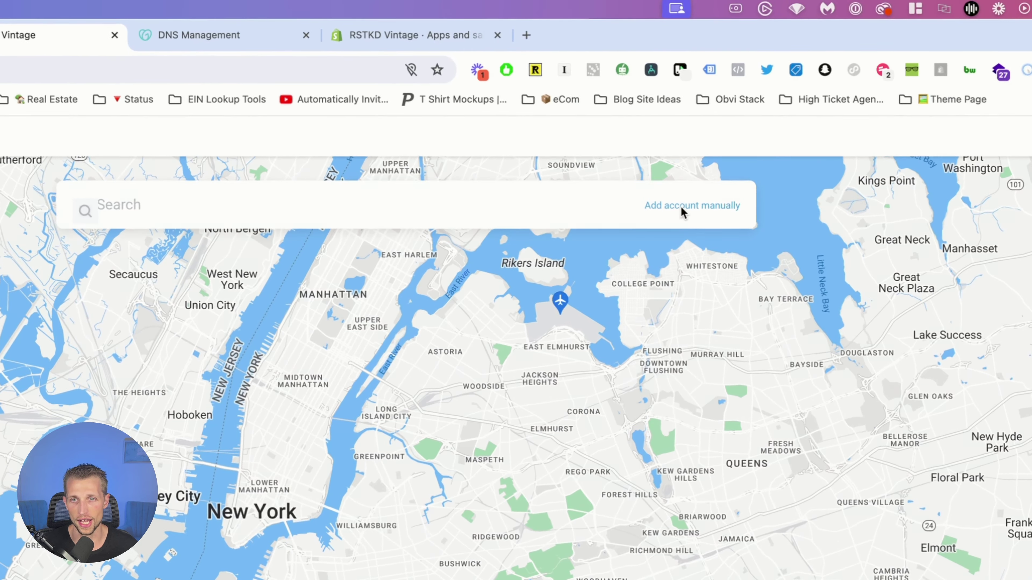
{"action": "left_click", "coordinate": [682, 207]}
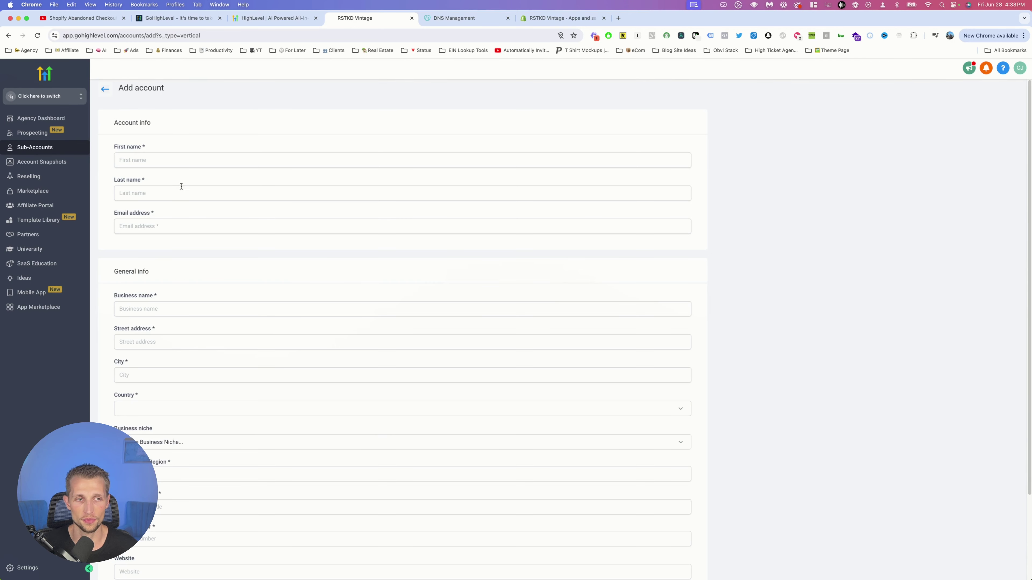
- Browse the business niche list, jumping to 'sun', and close it without choosing a niche
{"action": "scroll", "coordinate": [304, 389], "scroll_direction": "down", "scroll_amount": 3}
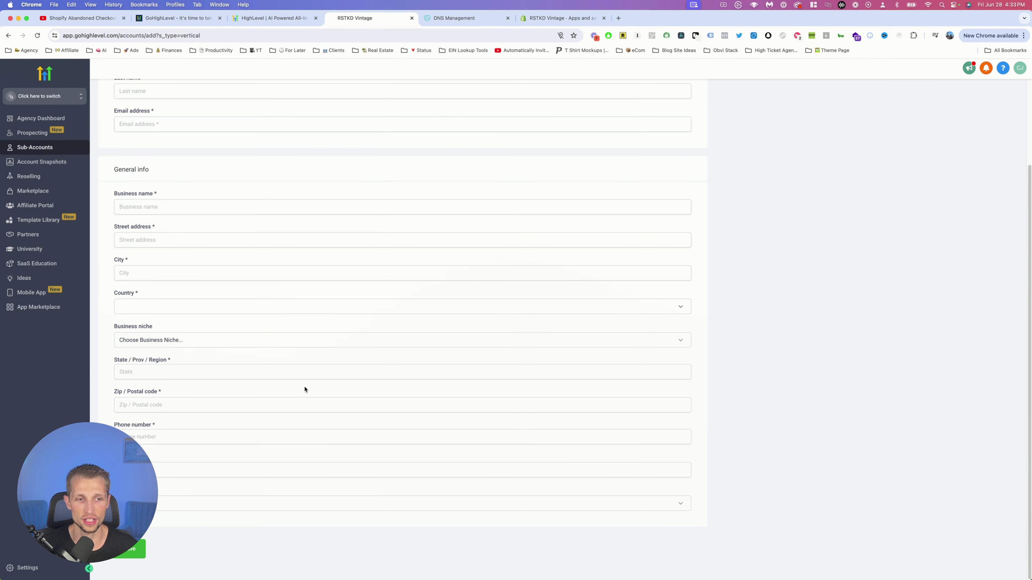
{"action": "scroll", "coordinate": [303, 414], "scroll_direction": "up", "scroll_amount": 3}
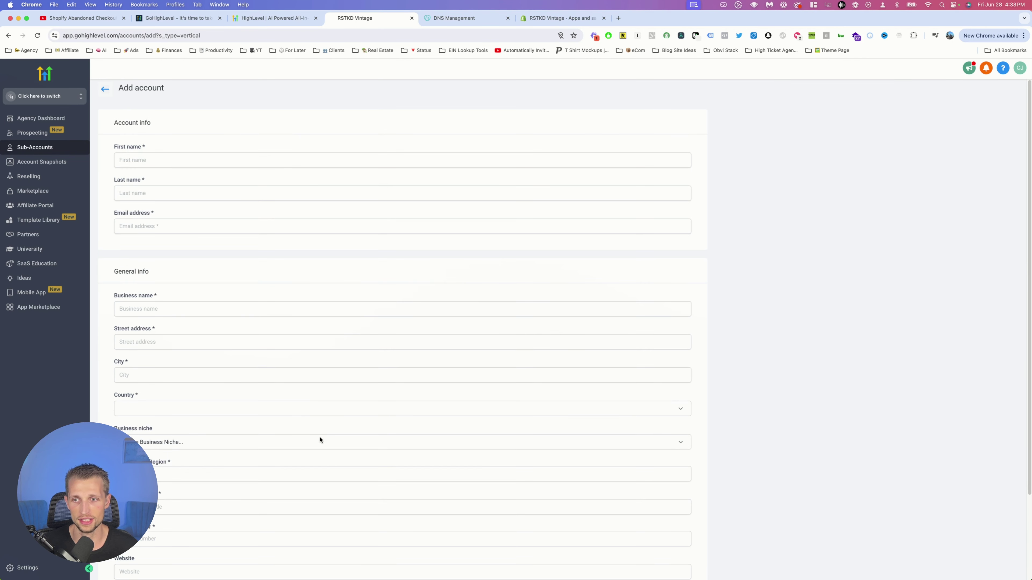
{"action": "left_click", "coordinate": [159, 442]}
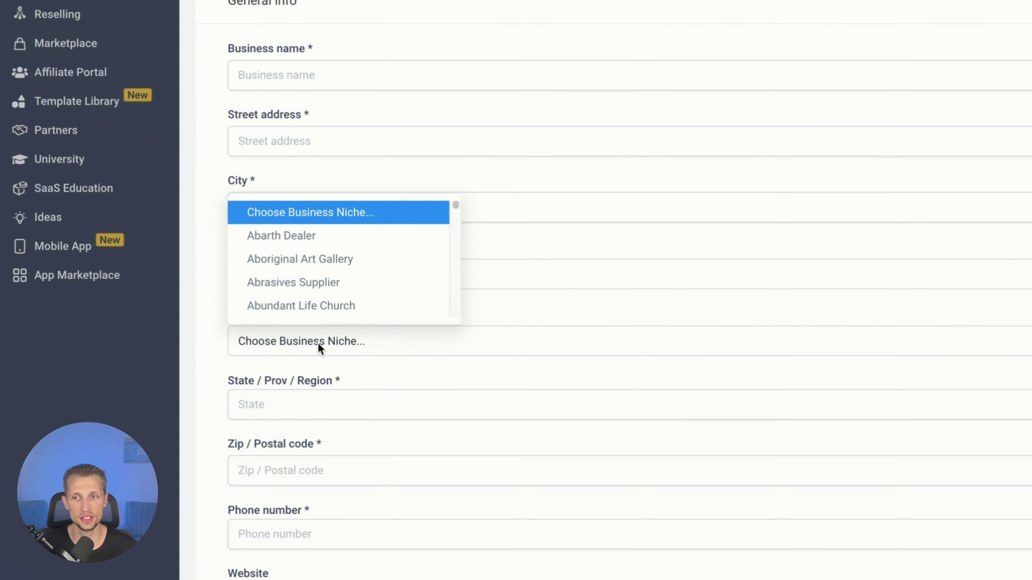
{"action": "scroll", "coordinate": [330, 275], "scroll_direction": "down", "scroll_amount": 15}
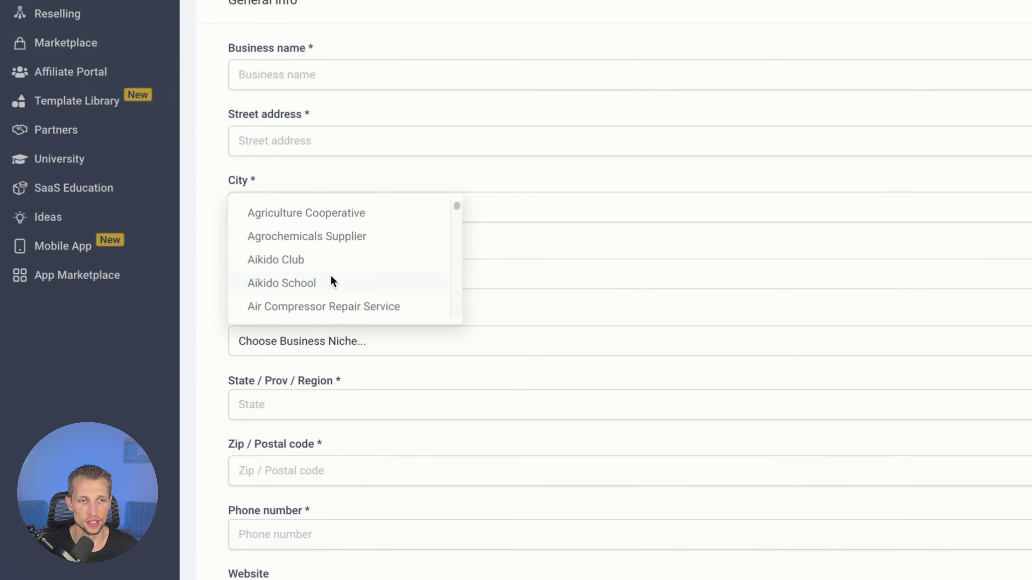
{"action": "type", "text": "sun"}
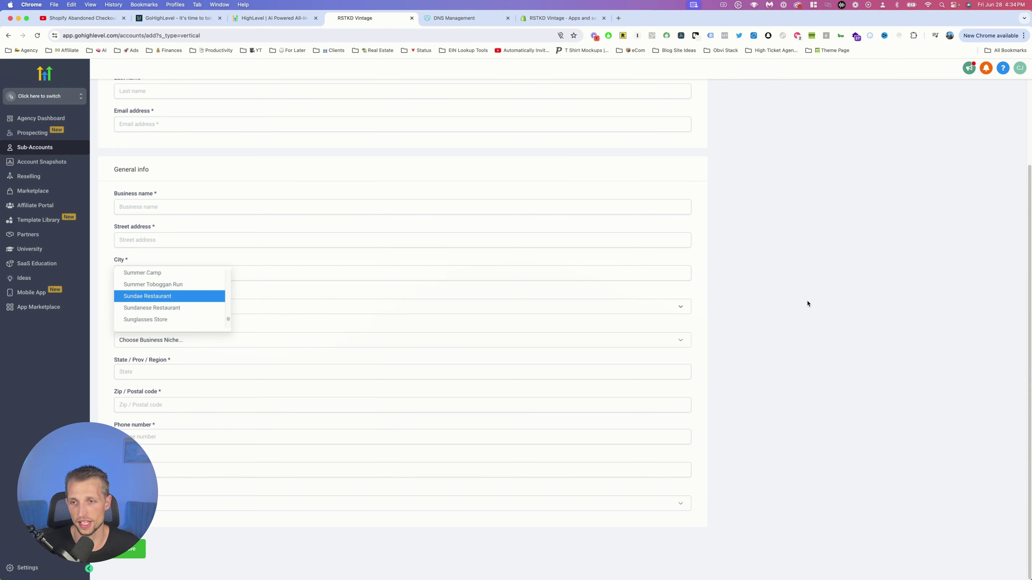
{"action": "left_click", "coordinate": [724, 333]}
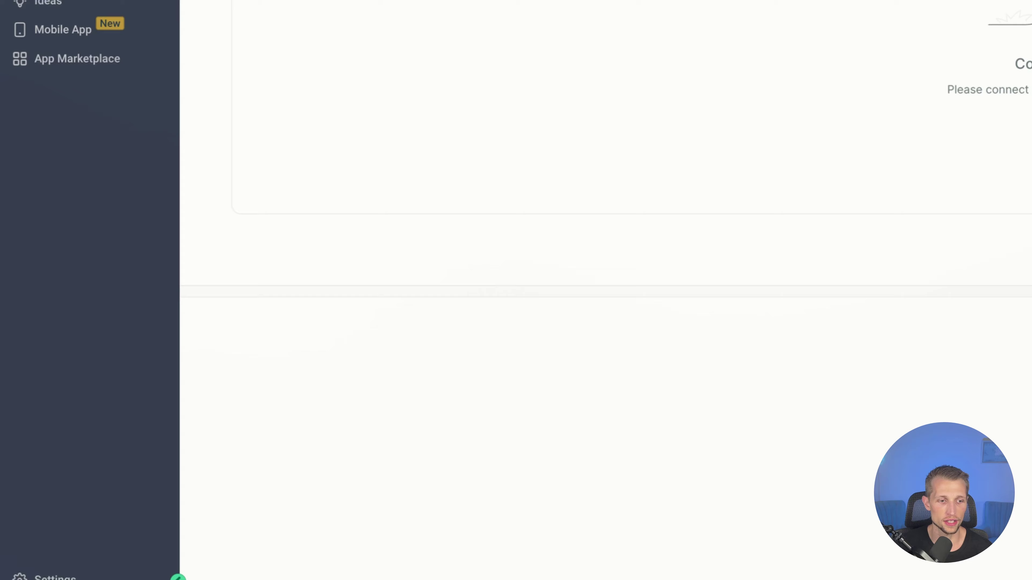
- In Settings > Phone Integration, switch the agency to the LeadConnector Phone System and confirm
{"action": "left_click", "coordinate": [54, 570]}
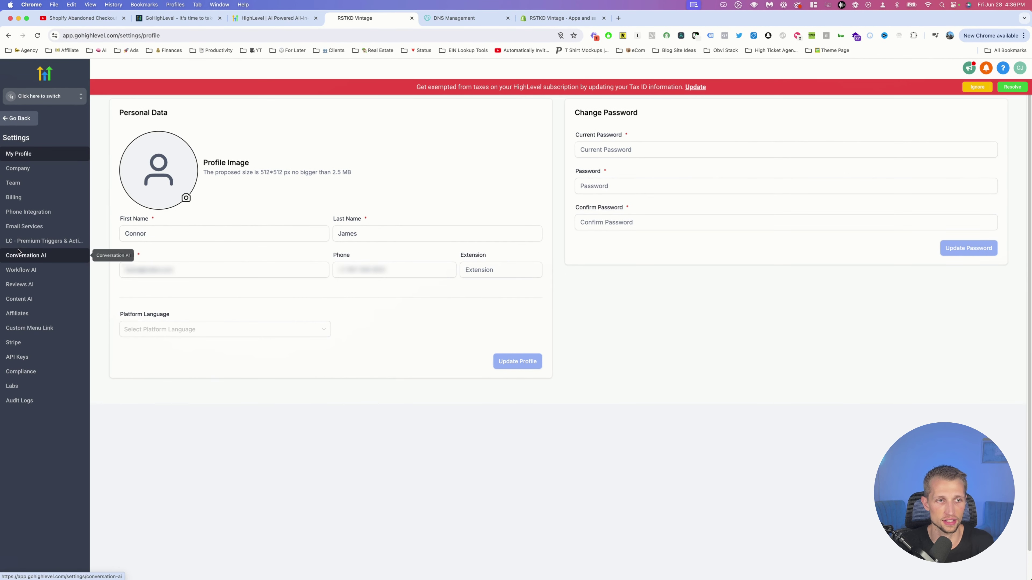
{"action": "left_click", "coordinate": [19, 215]}
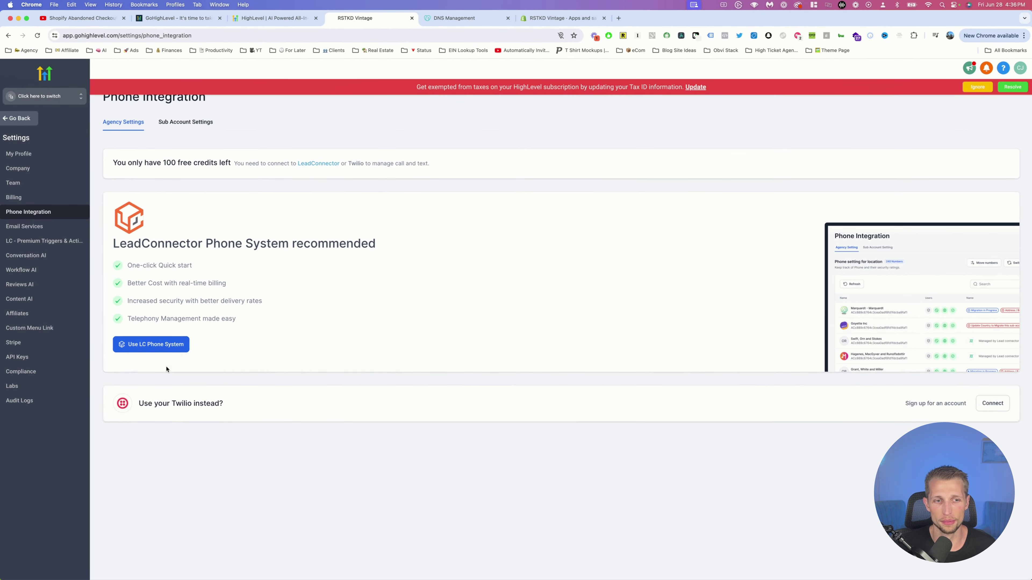
{"action": "left_click", "coordinate": [151, 348]}
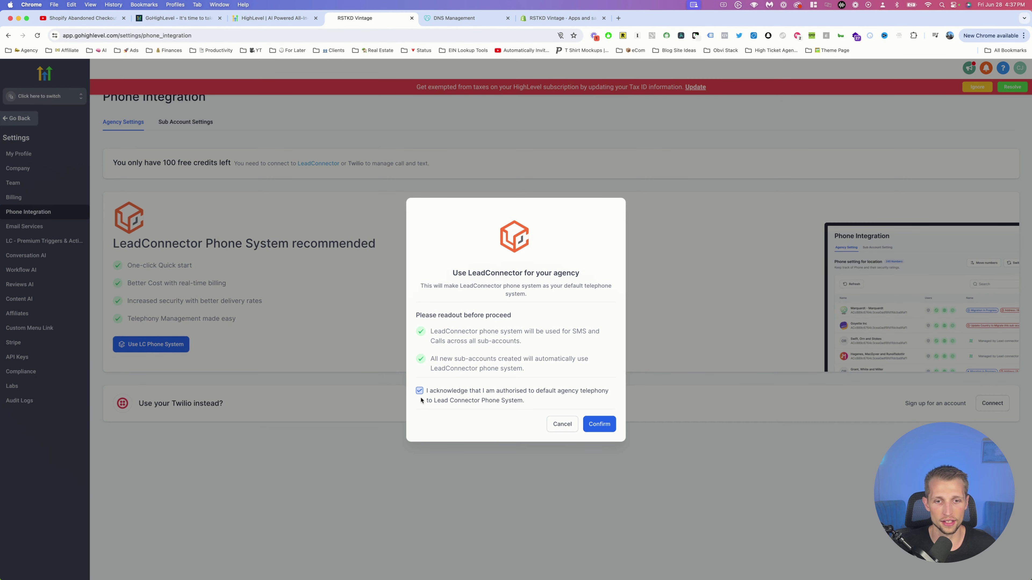
{"action": "left_click", "coordinate": [598, 426]}
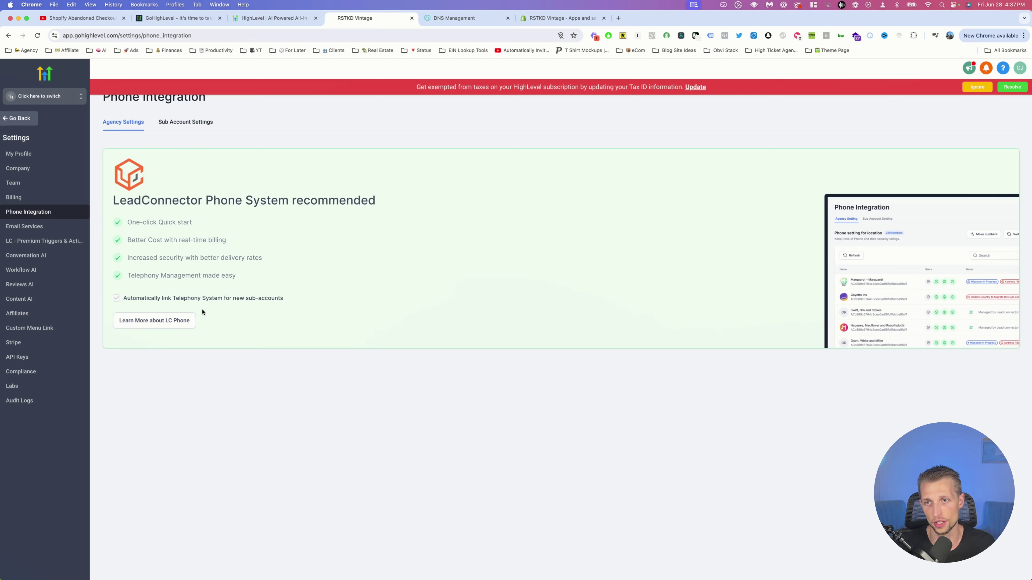
- Add lc.rstkd.com as a dedicated domain under Email Services and choose manual DNS record setup
{"action": "left_click", "coordinate": [25, 227]}
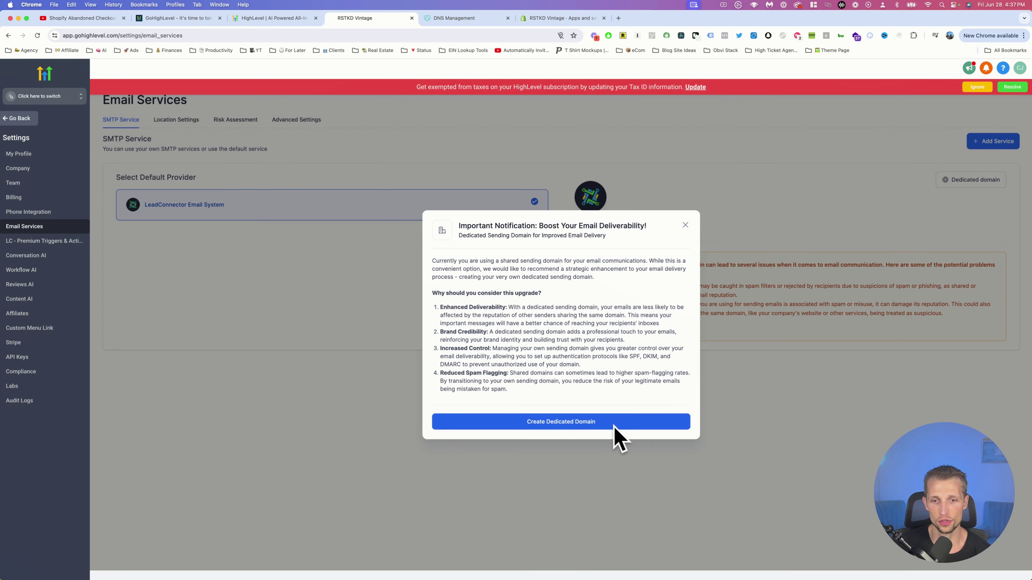
{"action": "left_click", "coordinate": [562, 425]}
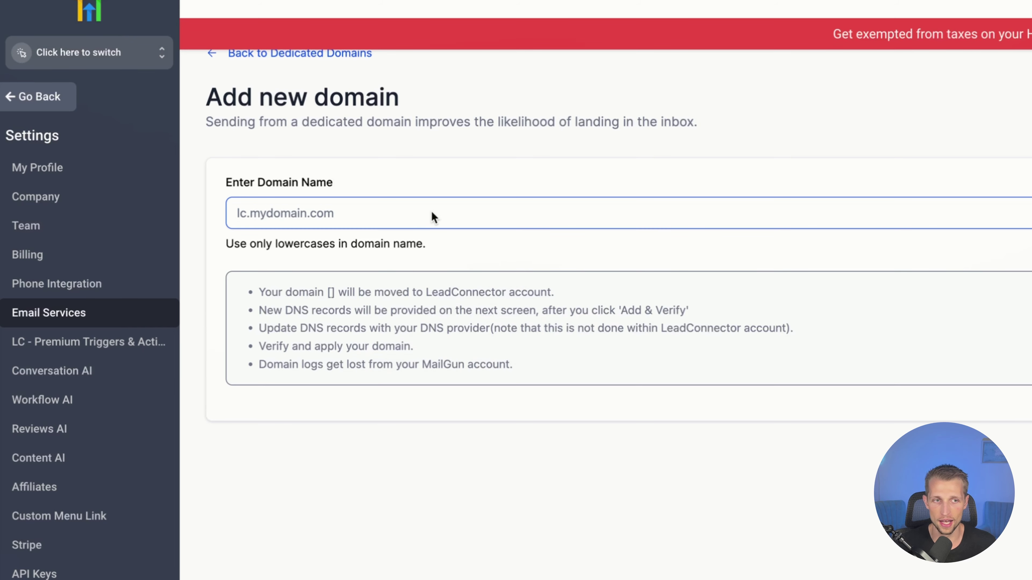
{"action": "type", "text": "lc.rstkd."}
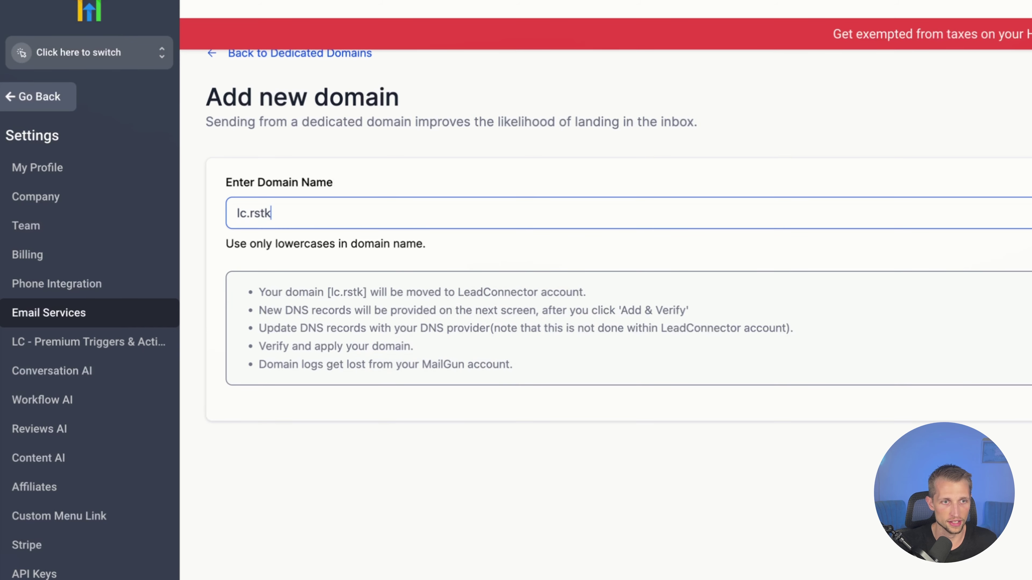
{"action": "type", "text": "com"}
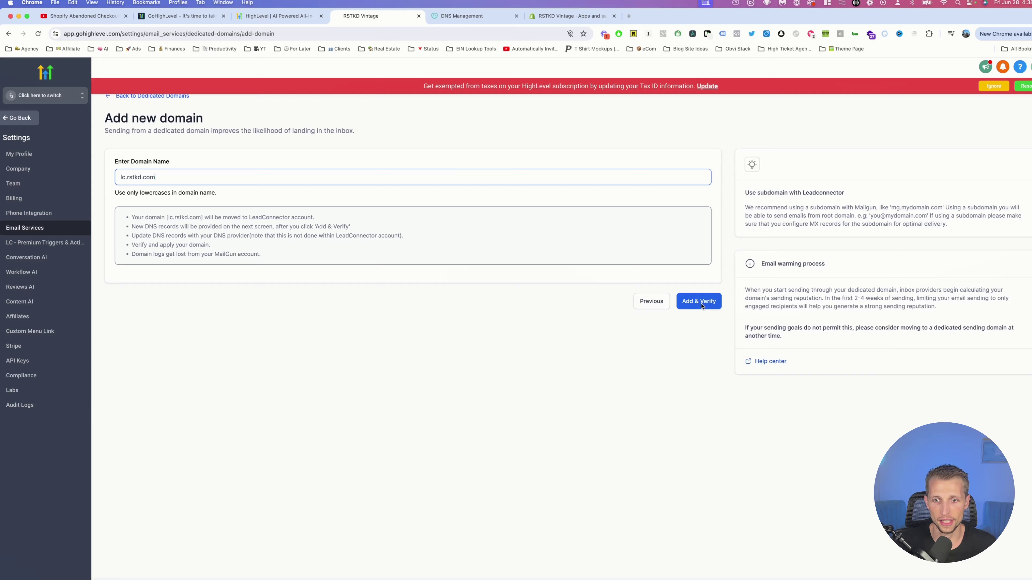
{"action": "left_click", "coordinate": [689, 299]}
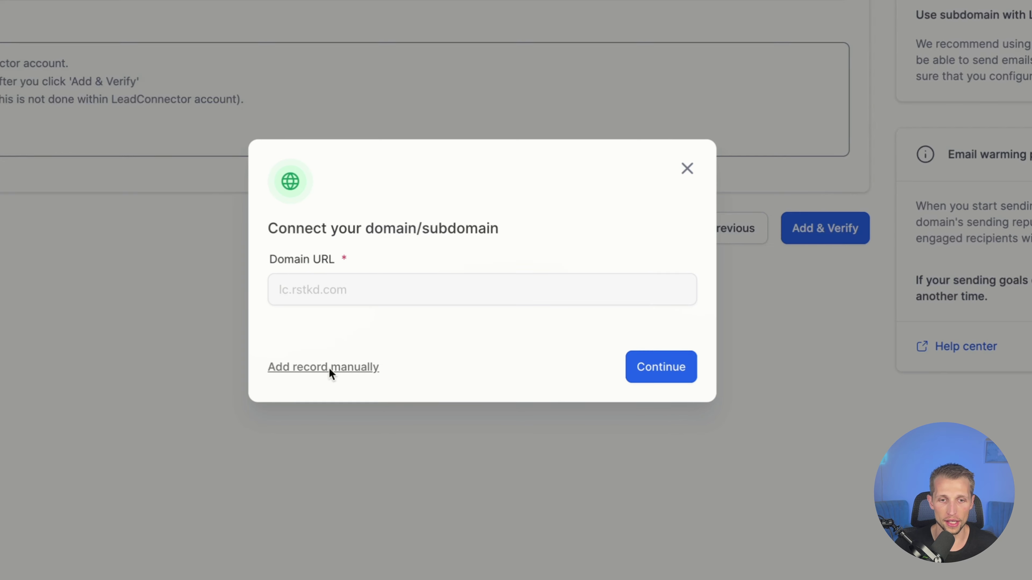
{"action": "left_click", "coordinate": [281, 363]}
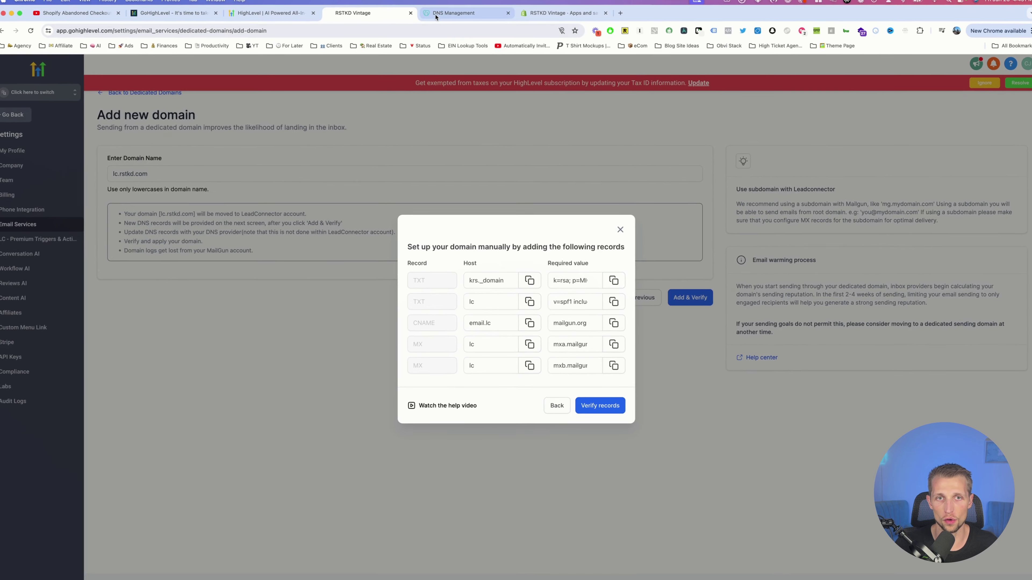
- On GoDaddy's rstkd.com DNS Management page, add four blank new record rows
{"action": "left_click", "coordinate": [436, 17]}
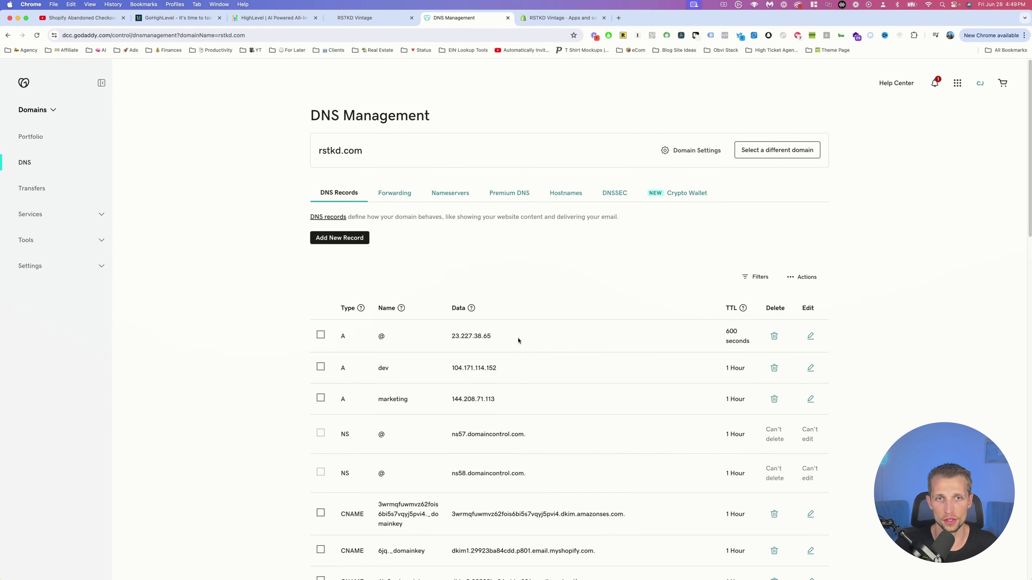
{"action": "left_click", "coordinate": [338, 240]}
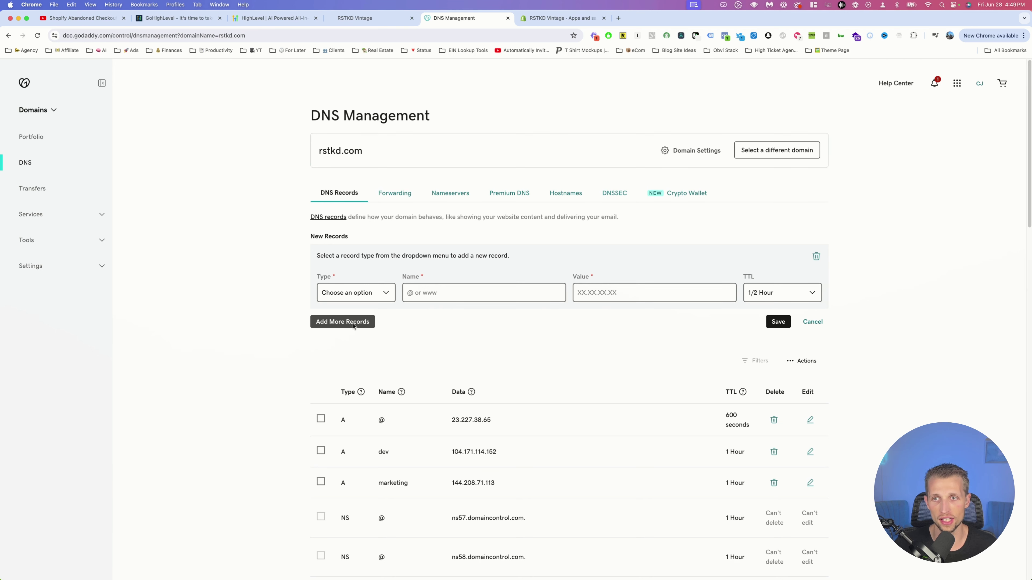
{"action": "left_click", "coordinate": [337, 328]}
{"action": "left_click", "coordinate": [337, 393]}
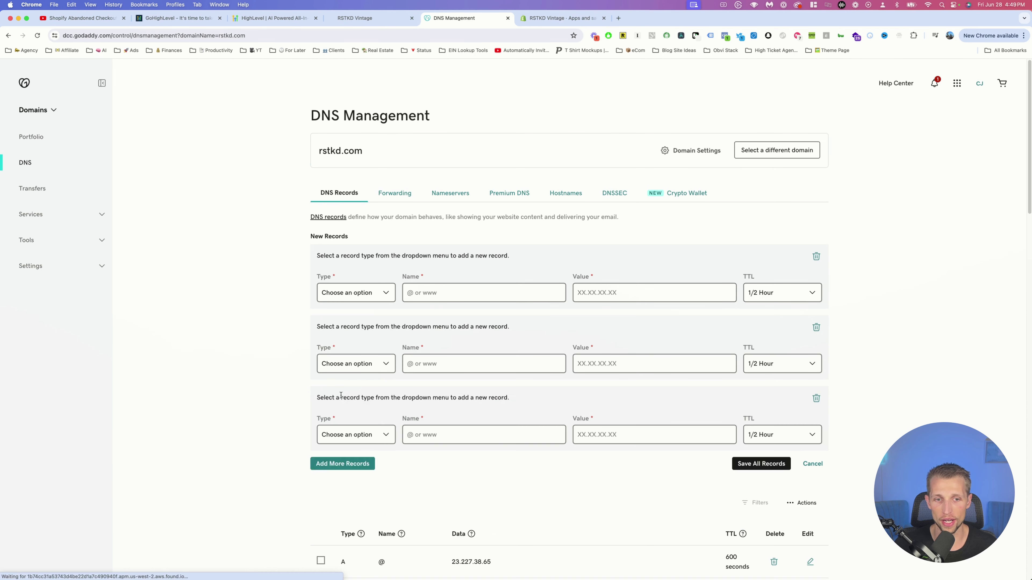
{"action": "left_click", "coordinate": [336, 467]}
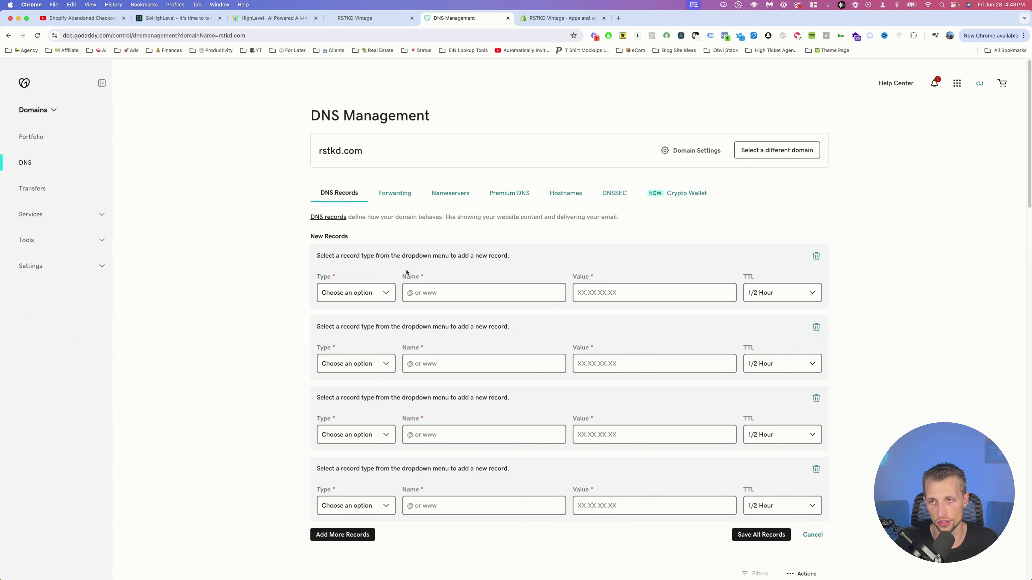
- Make the first record TXT krs._domainkey.lc with the DKIM key copied from HighLevel
{"action": "left_click", "coordinate": [374, 18]}
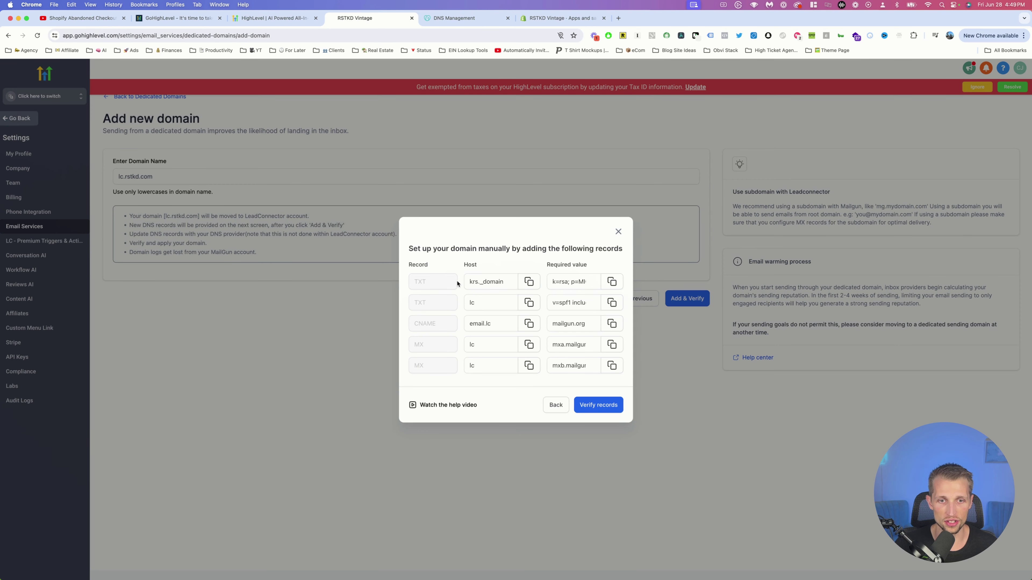
{"action": "left_click", "coordinate": [527, 283]}
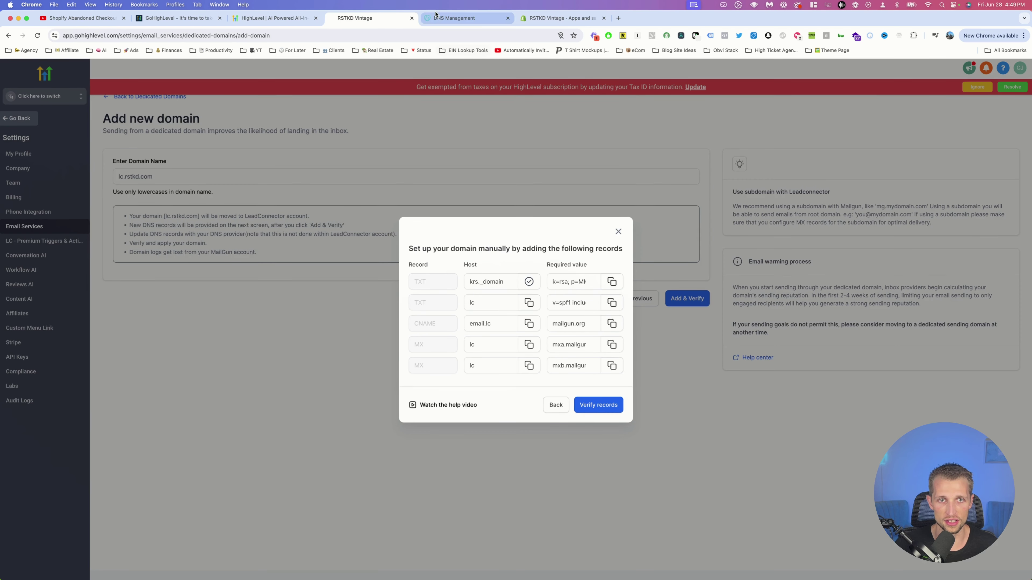
{"action": "left_click", "coordinate": [459, 18]}
{"action": "left_click", "coordinate": [356, 293]}
{"action": "left_click", "coordinate": [353, 325]}
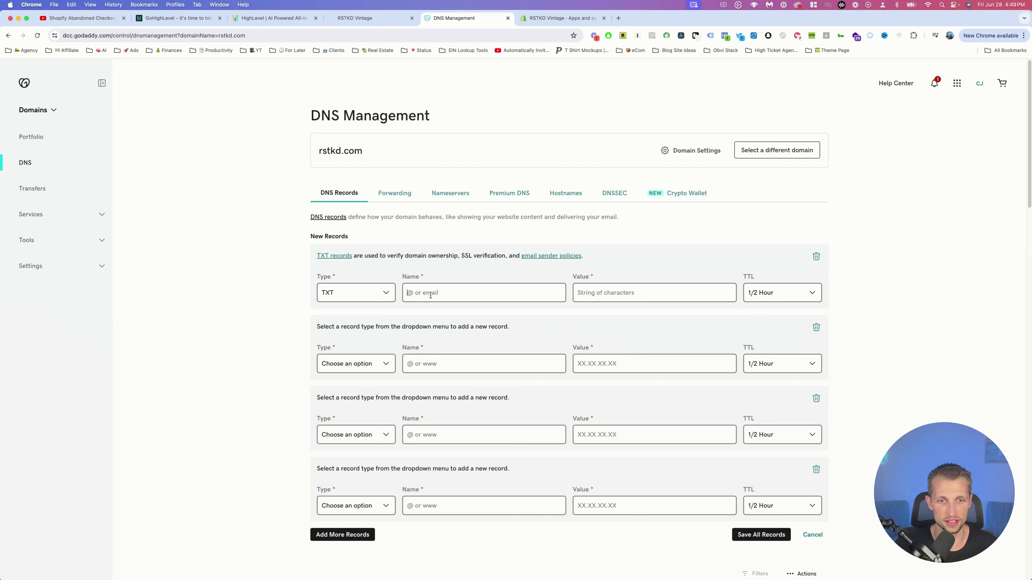
{"action": "left_click", "coordinate": [433, 294]}
{"action": "key", "text": "super+v"}
{"action": "left_click", "coordinate": [374, 18]}
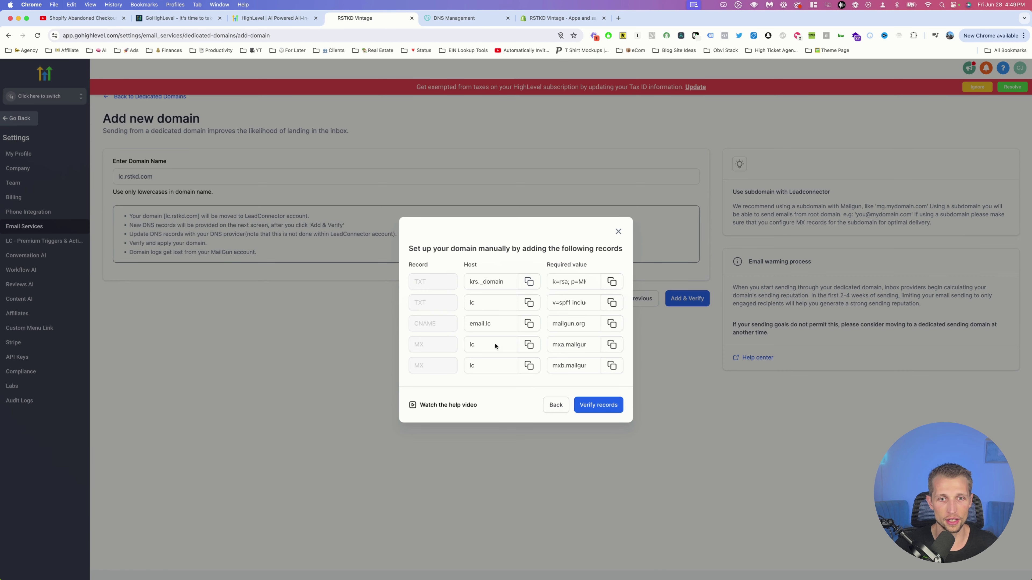
{"action": "left_click", "coordinate": [612, 283]}
{"action": "left_click", "coordinate": [459, 18]}
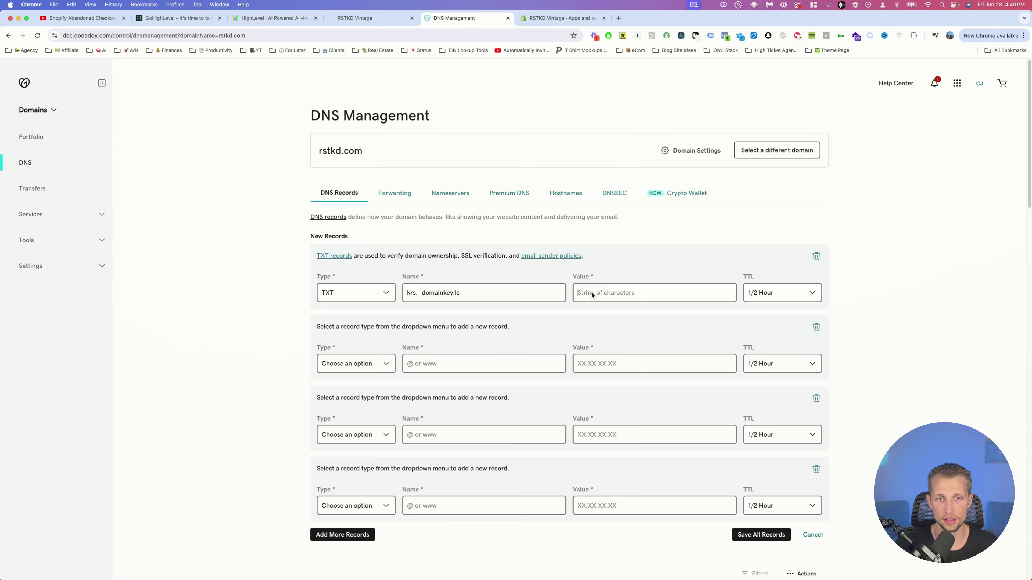
{"action": "left_click", "coordinate": [595, 293]}
{"action": "key", "text": "super+v"}
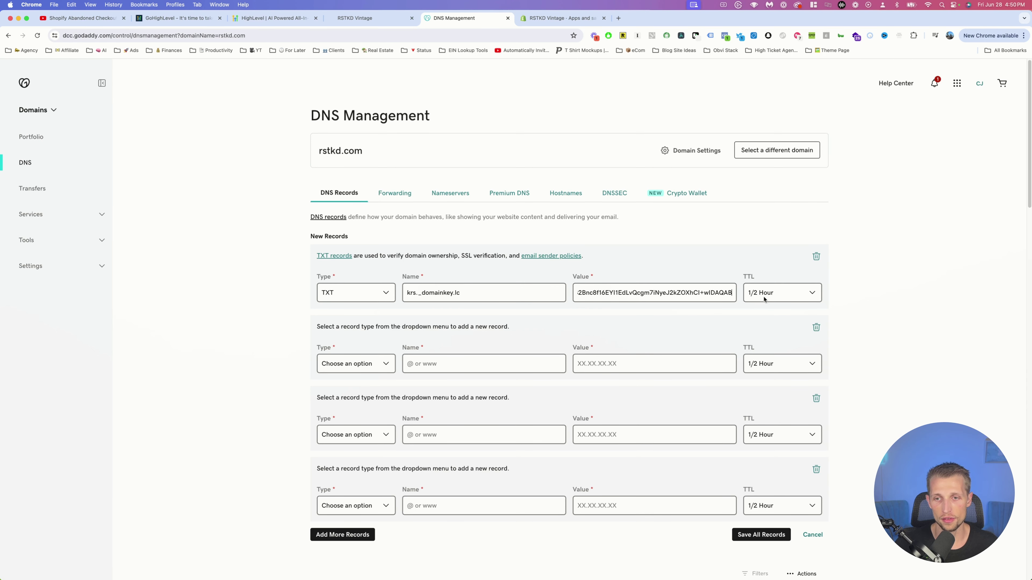
- Make the second record TXT lc with the Mailgun SPF value and a 1/2 Hour TTL
{"action": "key", "text": "ctrl+shift+Tab"}
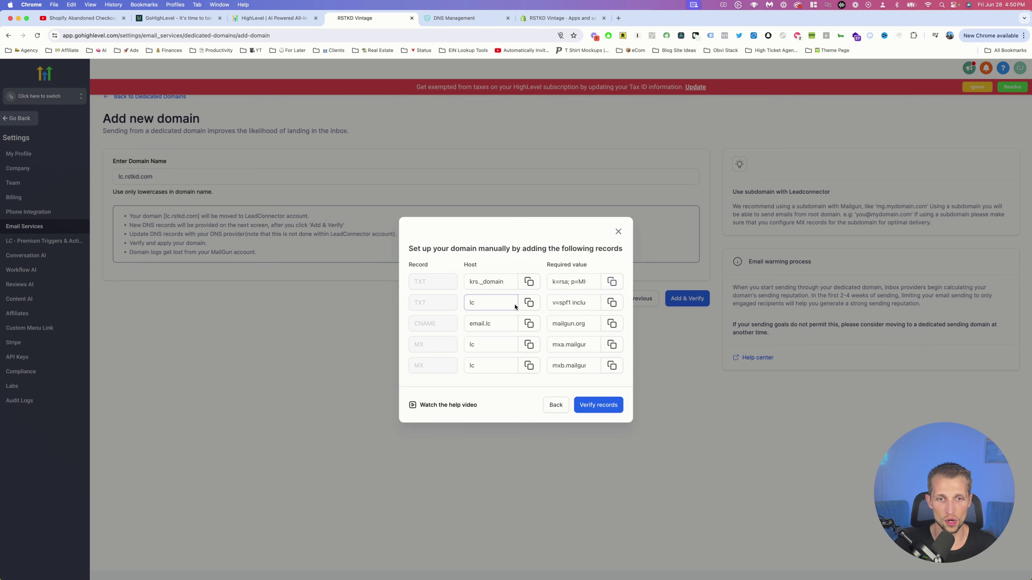
{"action": "left_click", "coordinate": [528, 303]}
{"action": "key", "text": "ctrl+Tab"}
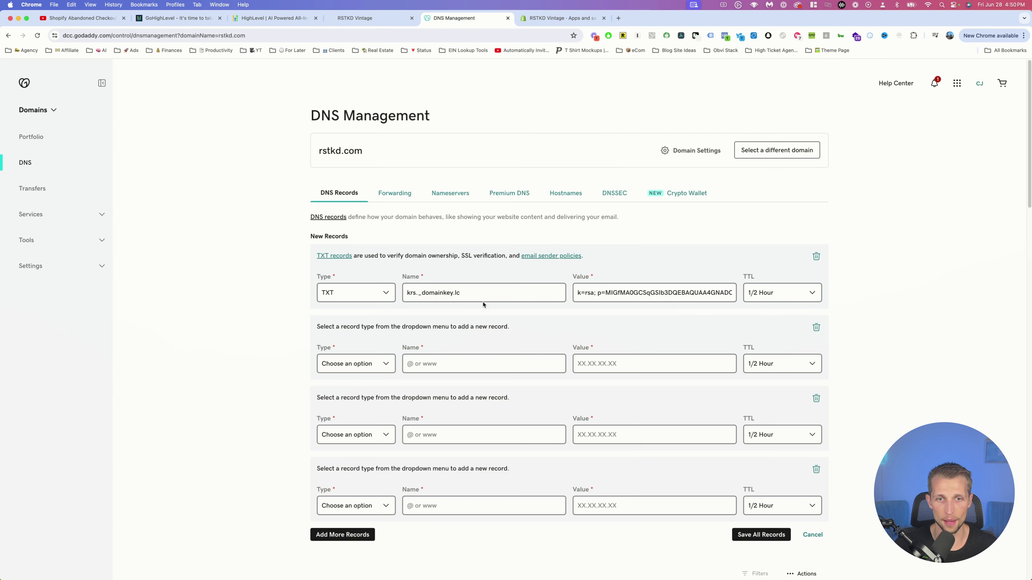
{"action": "key", "text": "super+v"}
{"action": "left_click", "coordinate": [355, 363]}
{"action": "left_click", "coordinate": [353, 465]}
{"action": "key", "text": "ctrl+shift+Tab"}
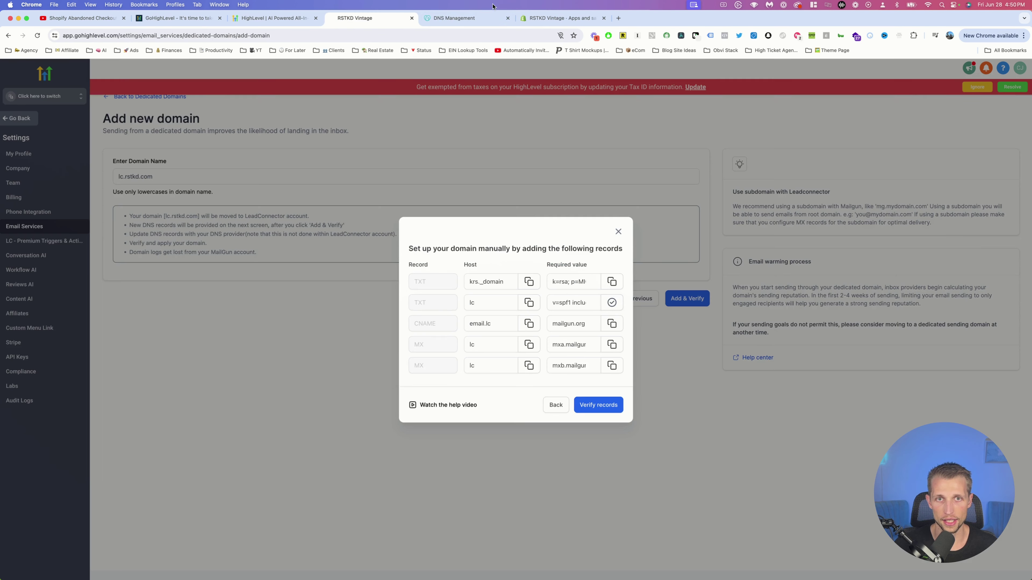
{"action": "key", "text": "ctrl+Tab"}
{"action": "left_click", "coordinate": [629, 364]}
{"action": "key", "text": "super+v"}
{"action": "left_click", "coordinate": [782, 363]}
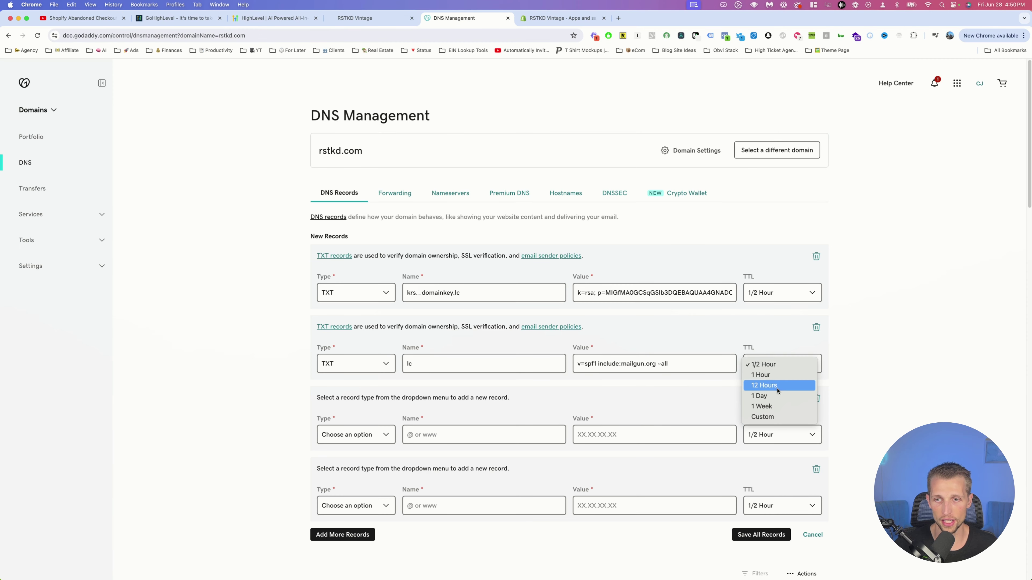
{"action": "left_click", "coordinate": [705, 383]}
- Copy the email.lc host name from HighLevel's required records list
{"action": "left_click", "coordinate": [355, 18]}
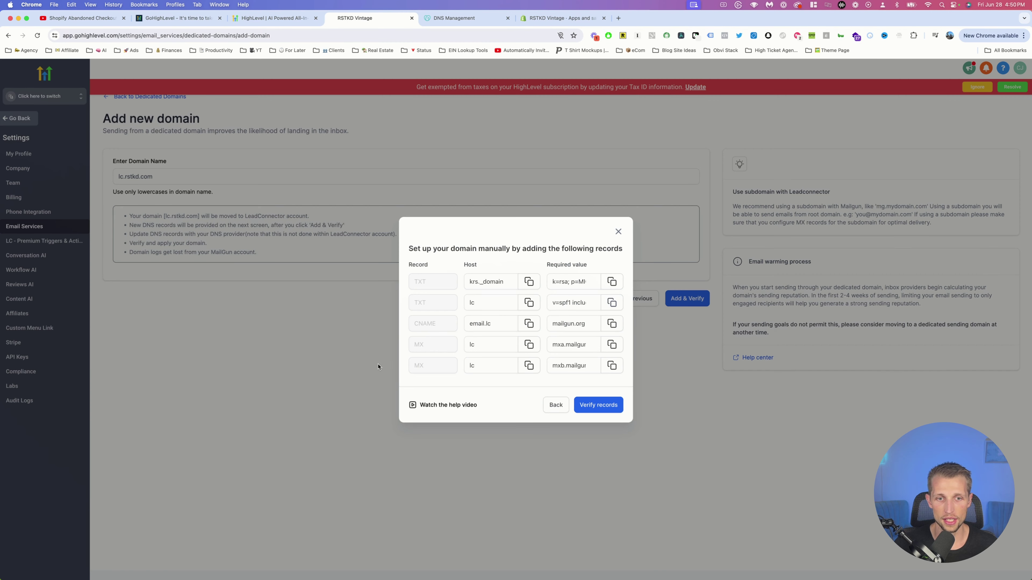
{"action": "left_click", "coordinate": [528, 324]}
{"action": "left_click", "coordinate": [468, 18]}
- Set the third record to CNAME email.lc pointing to mailgun.org
{"action": "left_click", "coordinate": [354, 434]}
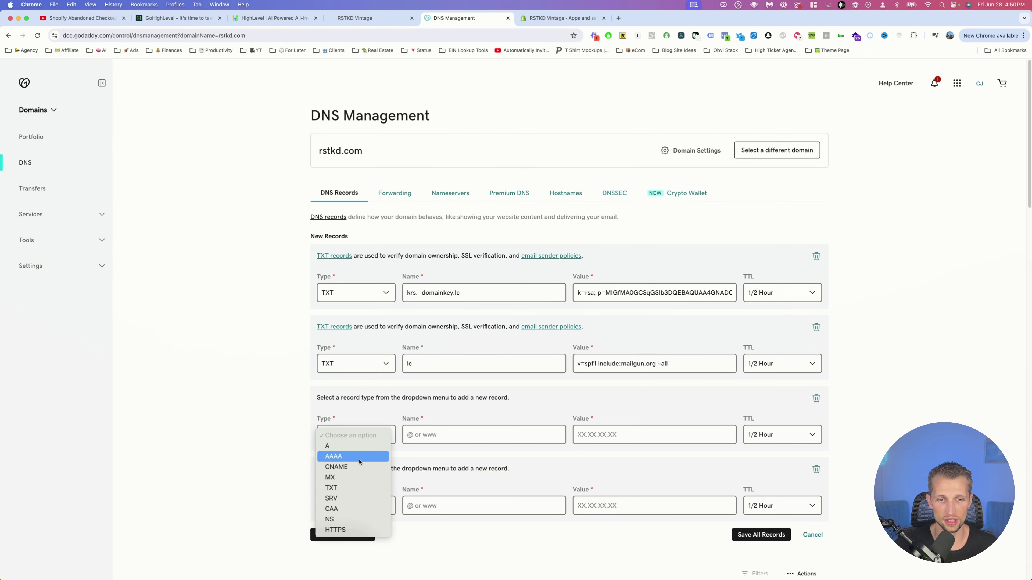
{"action": "left_click", "coordinate": [336, 466]}
{"action": "left_click", "coordinate": [467, 434]}
{"action": "key", "text": "super+v"}
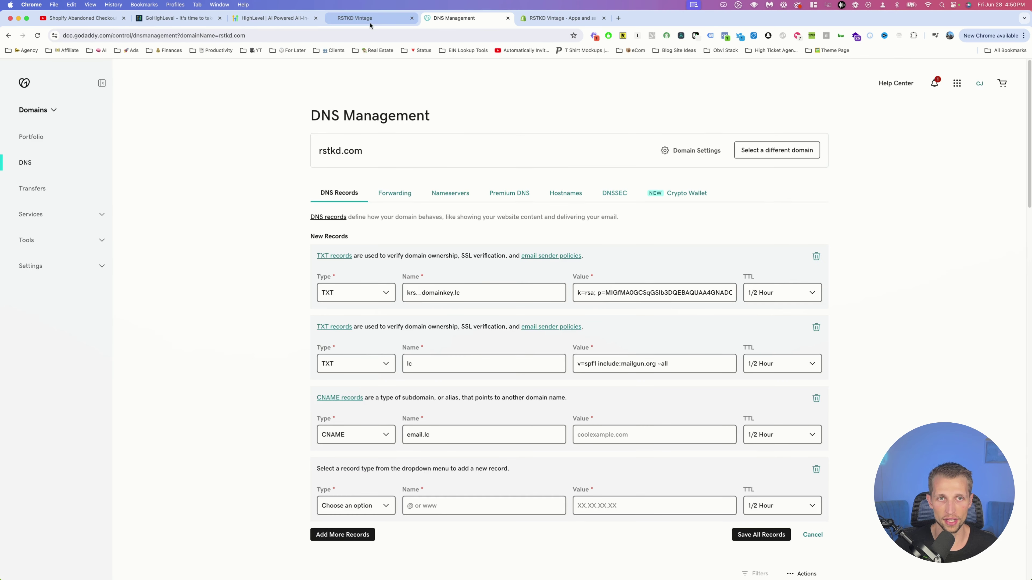
{"action": "left_click", "coordinate": [370, 25]}
{"action": "key", "text": "ctrl+Tab"}
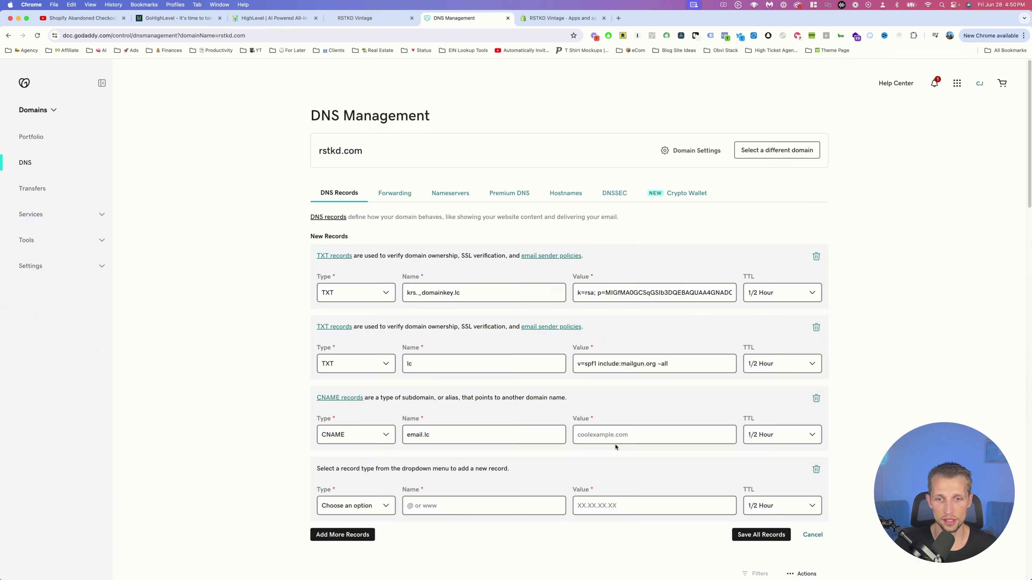
{"action": "left_click", "coordinate": [355, 18]}
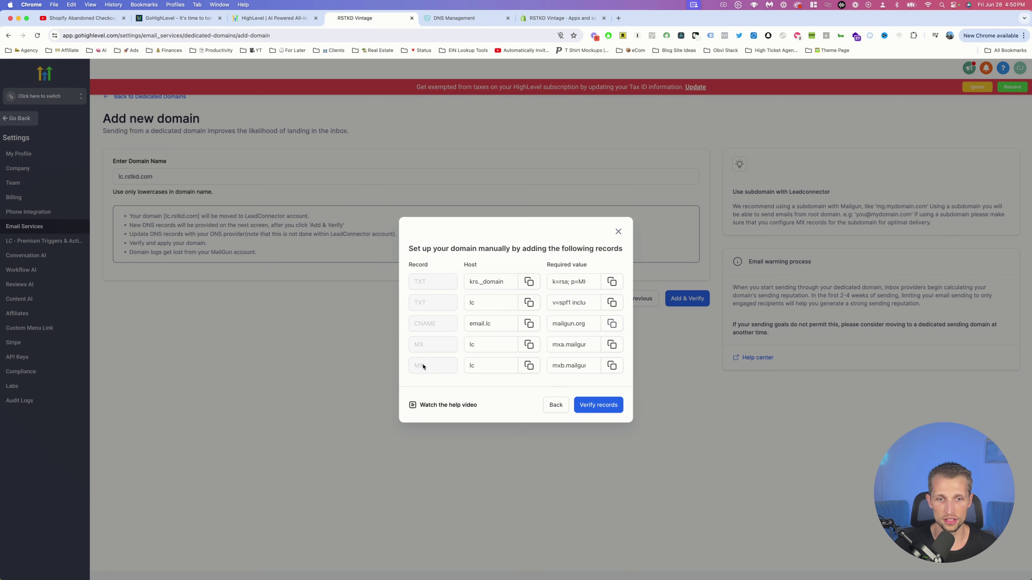
{"action": "left_click", "coordinate": [454, 18]}
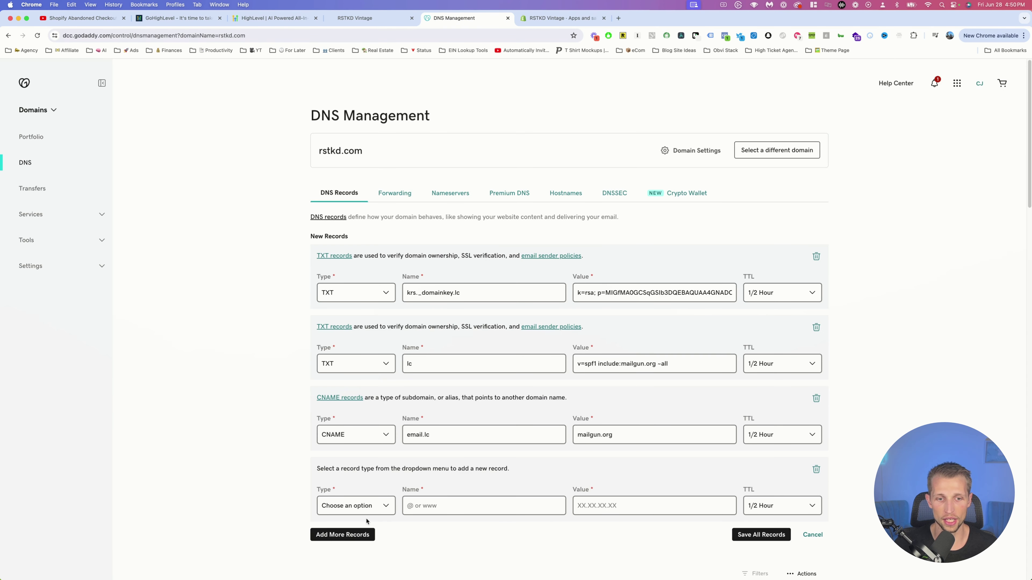
- Add a fifth record row and make the fourth and fifth records MX type
{"action": "left_click", "coordinate": [342, 535]}
{"action": "scroll", "coordinate": [282, 452], "scroll_direction": "down", "scroll_amount": 3}
{"action": "left_click", "coordinate": [352, 393]}
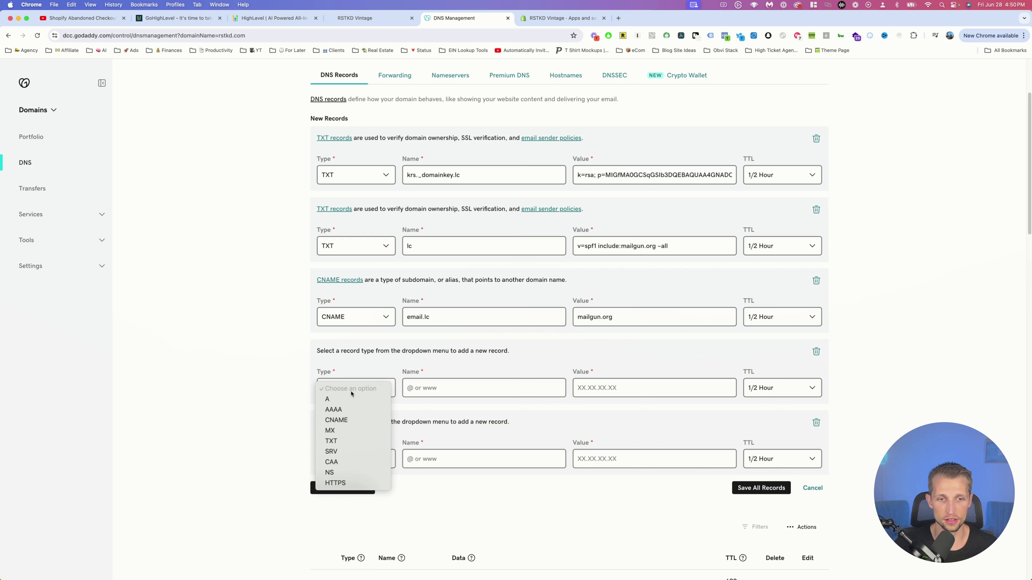
{"action": "left_click", "coordinate": [330, 431]}
{"action": "left_click", "coordinate": [356, 470]}
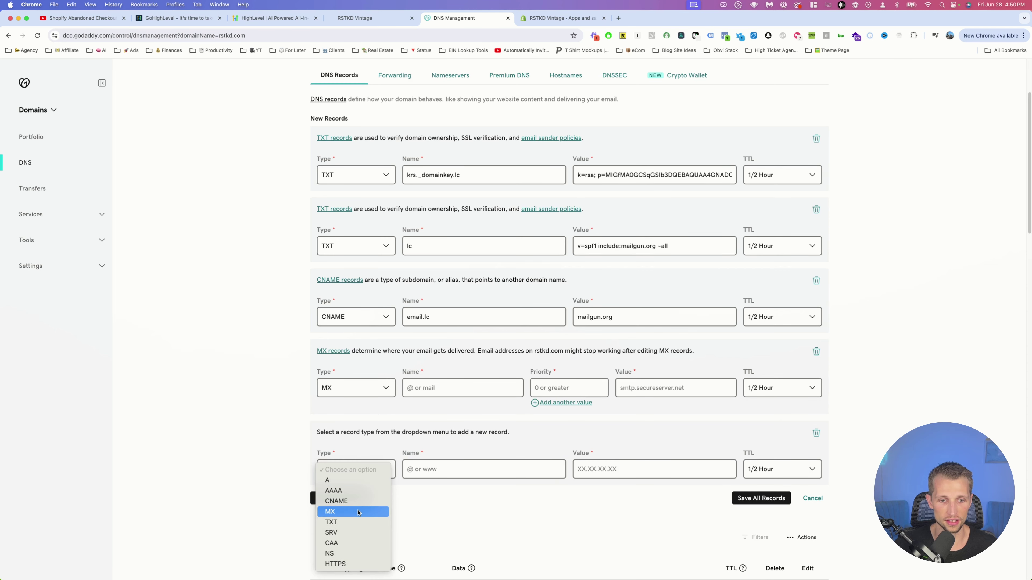
{"action": "left_click", "coordinate": [358, 512]}
- Name the MX record lc and give it mail server mxa.mailgun.org
{"action": "left_click", "coordinate": [355, 18]}
{"action": "left_click", "coordinate": [504, 346]}
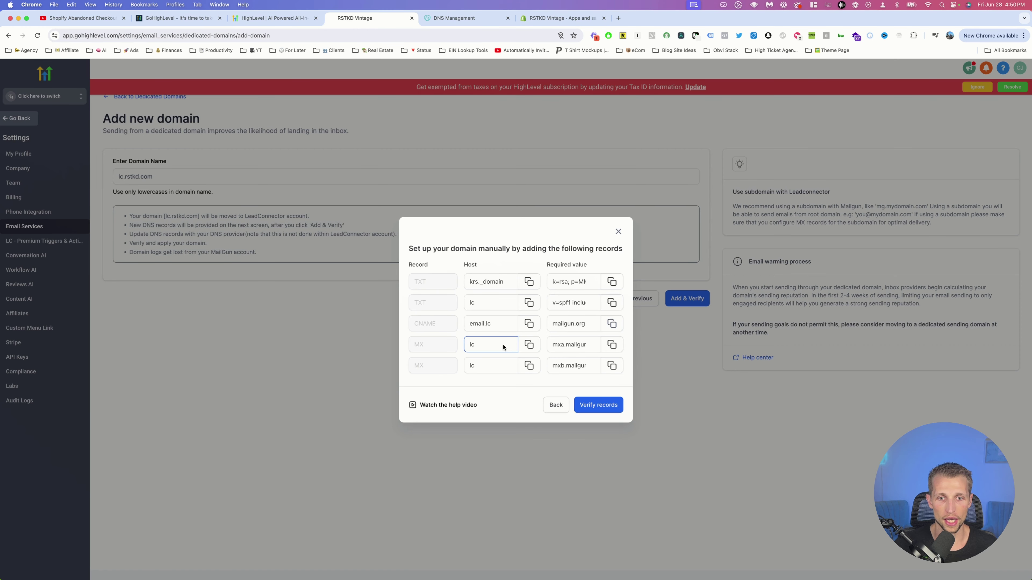
{"action": "left_click", "coordinate": [528, 346]}
{"action": "left_click", "coordinate": [458, 23]}
{"action": "key", "text": "super+v"}
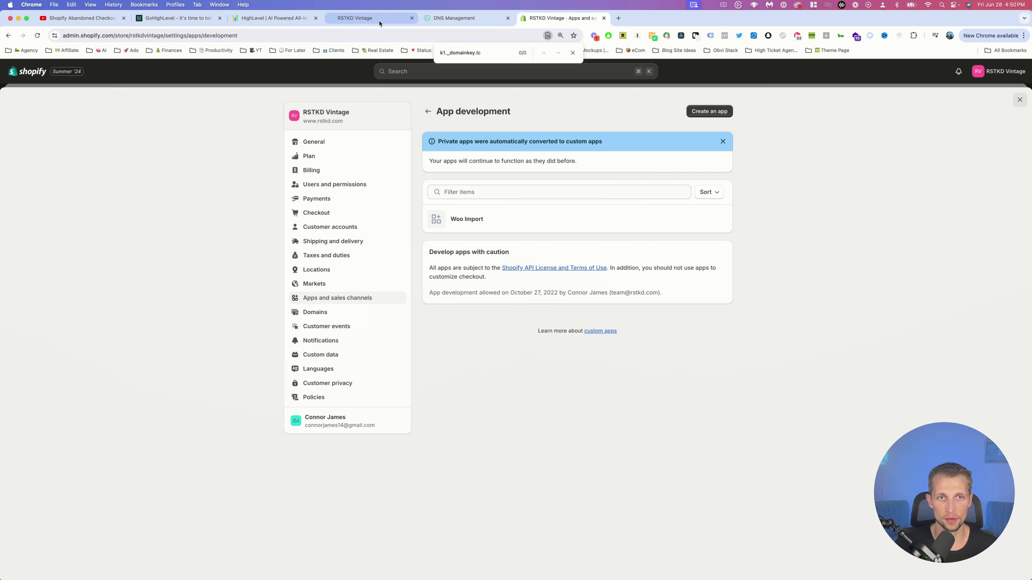
{"action": "left_click", "coordinate": [366, 18]}
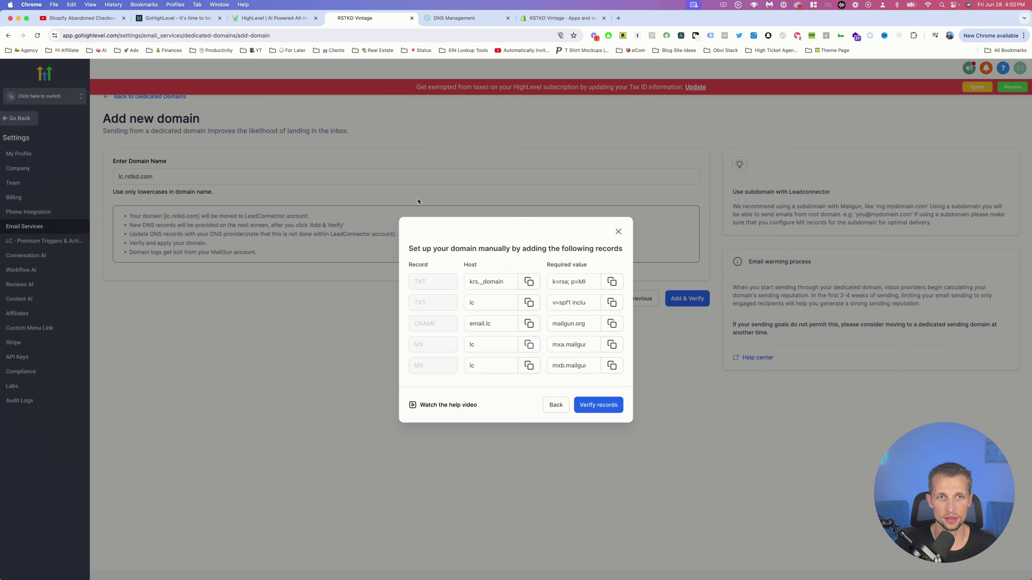
{"action": "left_click", "coordinate": [612, 344]}
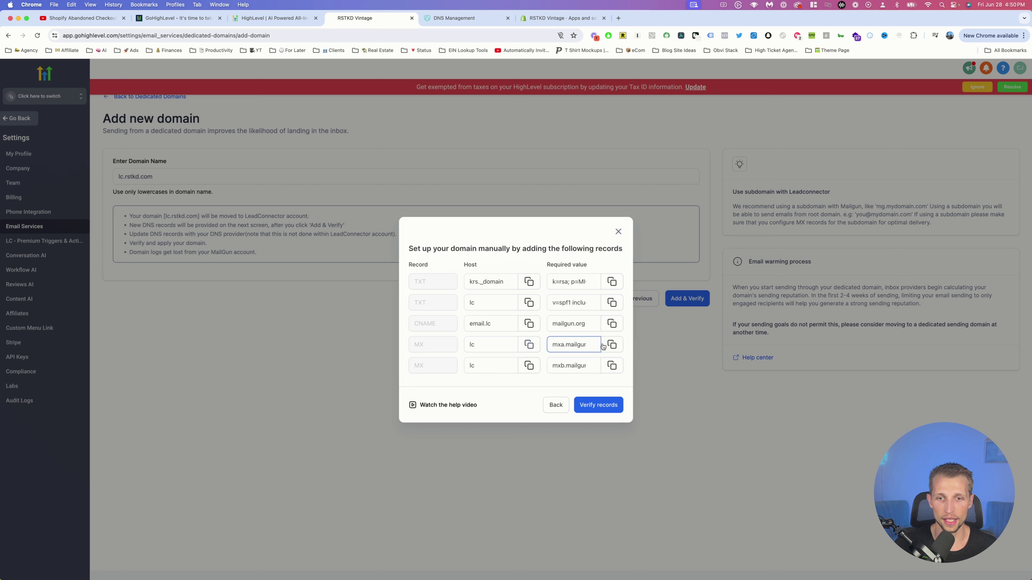
{"action": "left_click", "coordinate": [574, 344]}
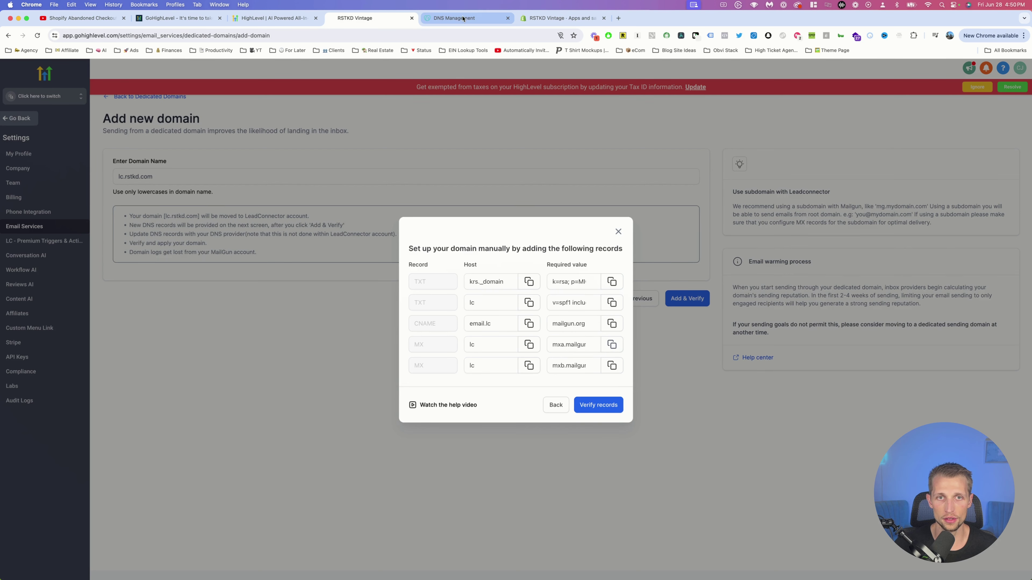
{"action": "left_click", "coordinate": [454, 18]}
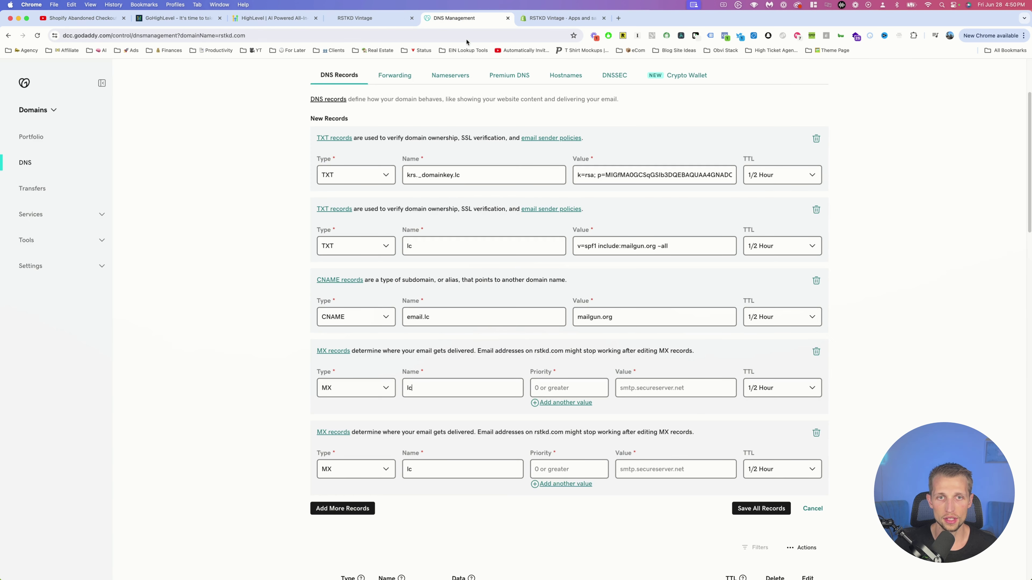
{"action": "left_click", "coordinate": [637, 394]}
{"action": "key", "text": "super+v"}
- Enter the MX priorities and set the second MX record's value to mxb.mailgun.org
{"action": "left_click", "coordinate": [354, 18]}
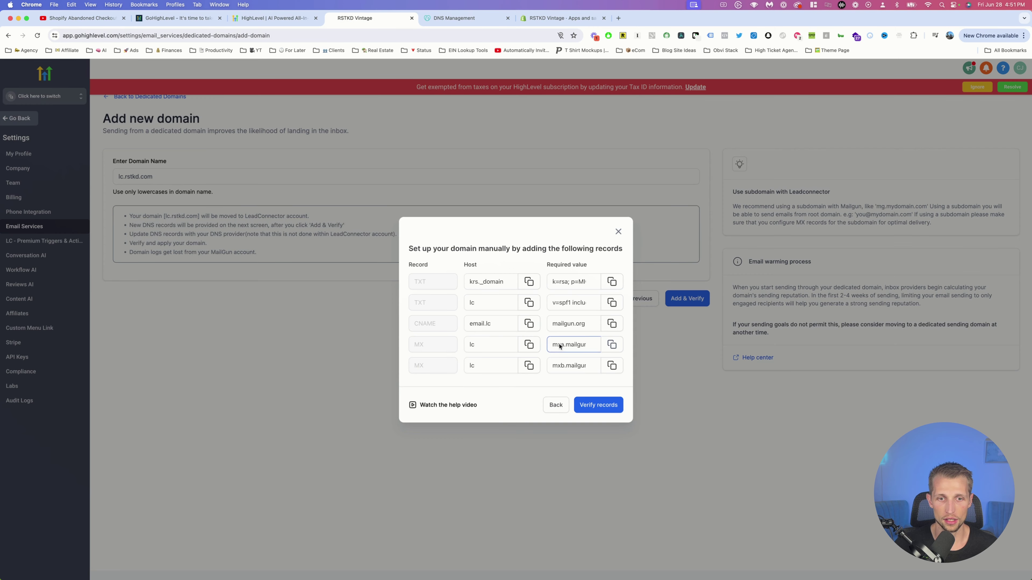
{"action": "left_click", "coordinate": [612, 344]}
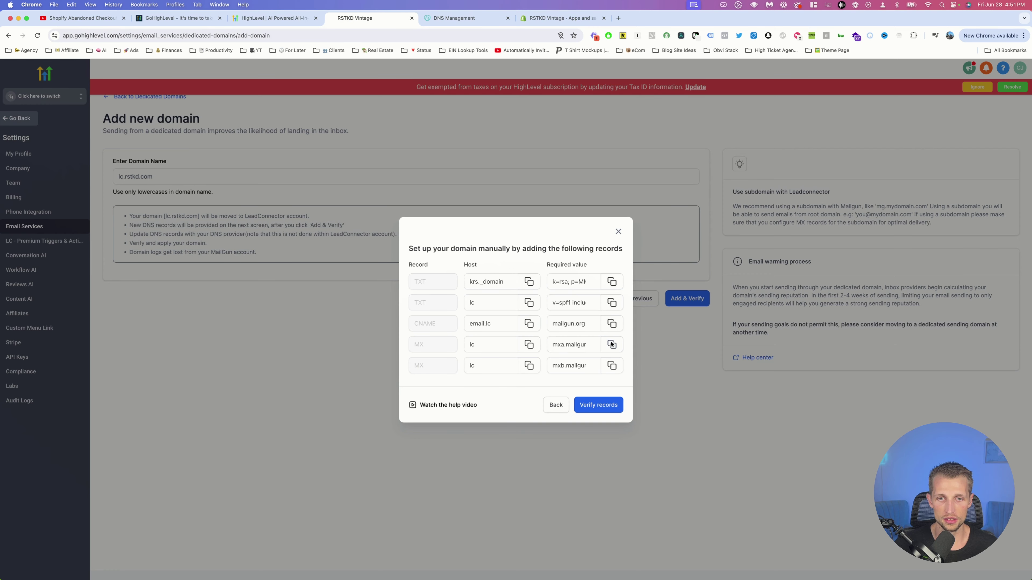
{"action": "left_click", "coordinate": [466, 20]}
{"action": "key", "text": "super+v"}
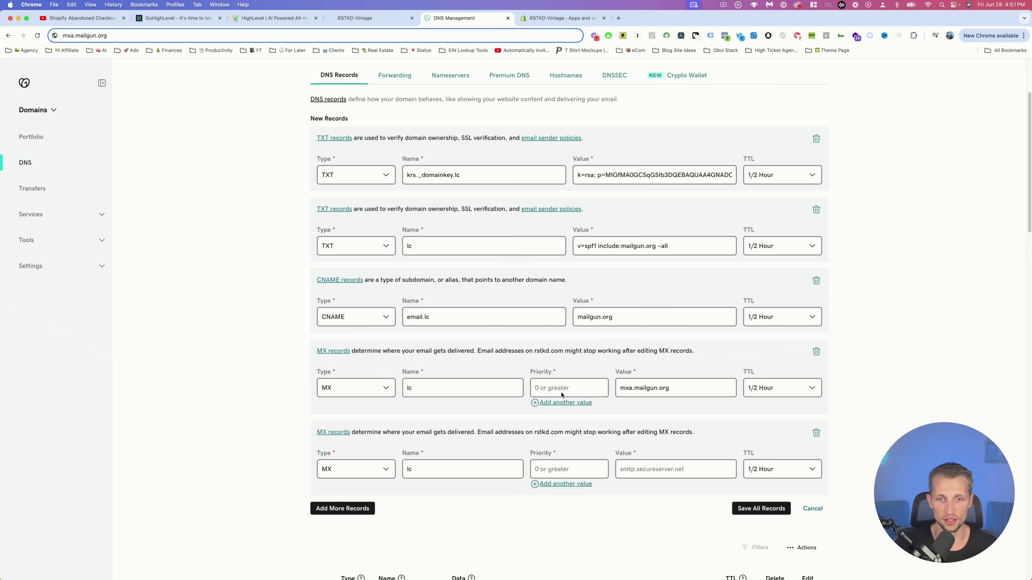
{"action": "left_click", "coordinate": [551, 389]}
{"action": "type", "text": "0"}
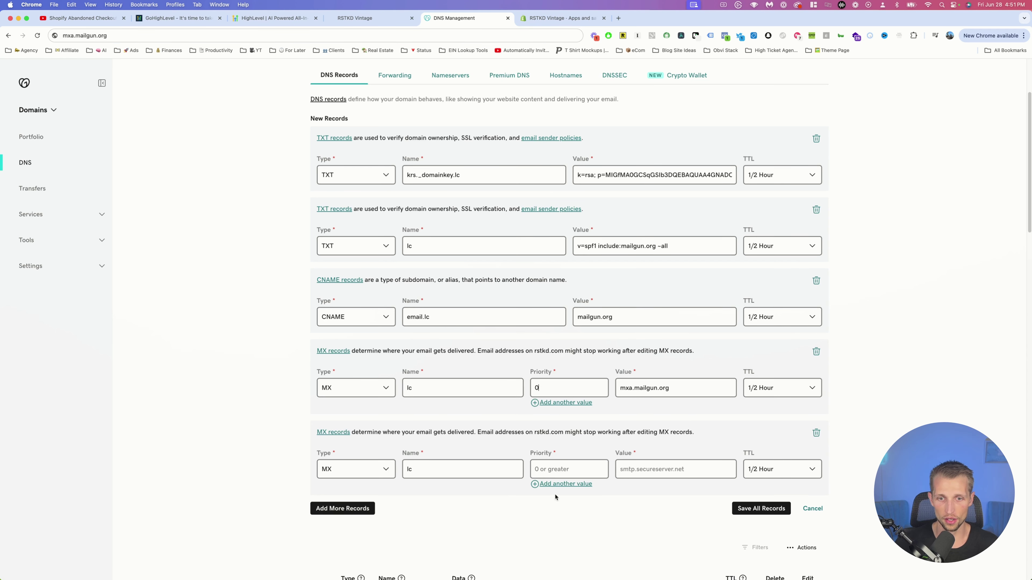
{"action": "left_click", "coordinate": [545, 470]}
{"action": "type", "text": "0"}
{"action": "left_click", "coordinate": [355, 18]}
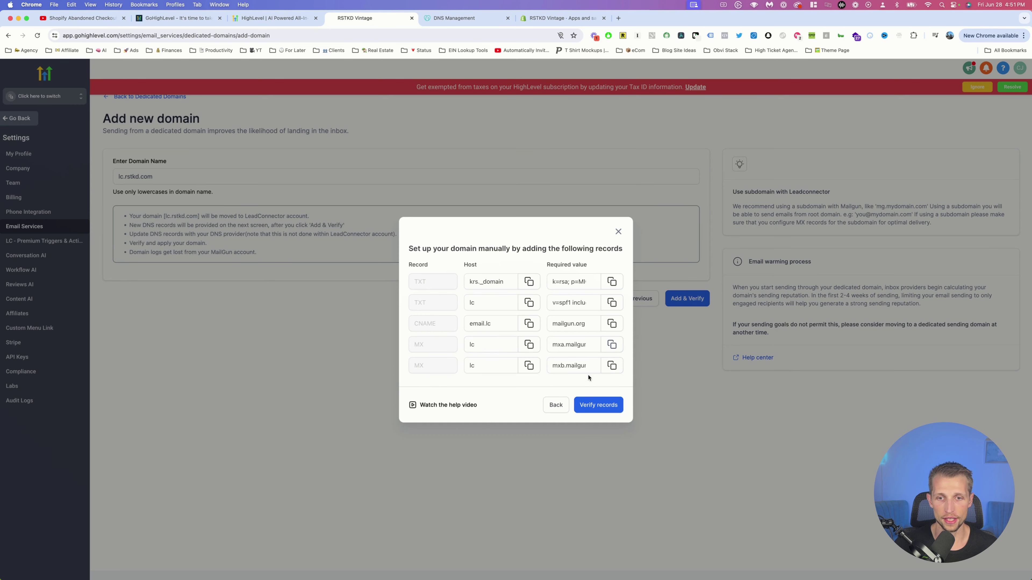
{"action": "left_click", "coordinate": [611, 365]}
{"action": "left_click", "coordinate": [454, 18]}
{"action": "left_click", "coordinate": [635, 470]}
{"action": "key", "text": "super+v"}
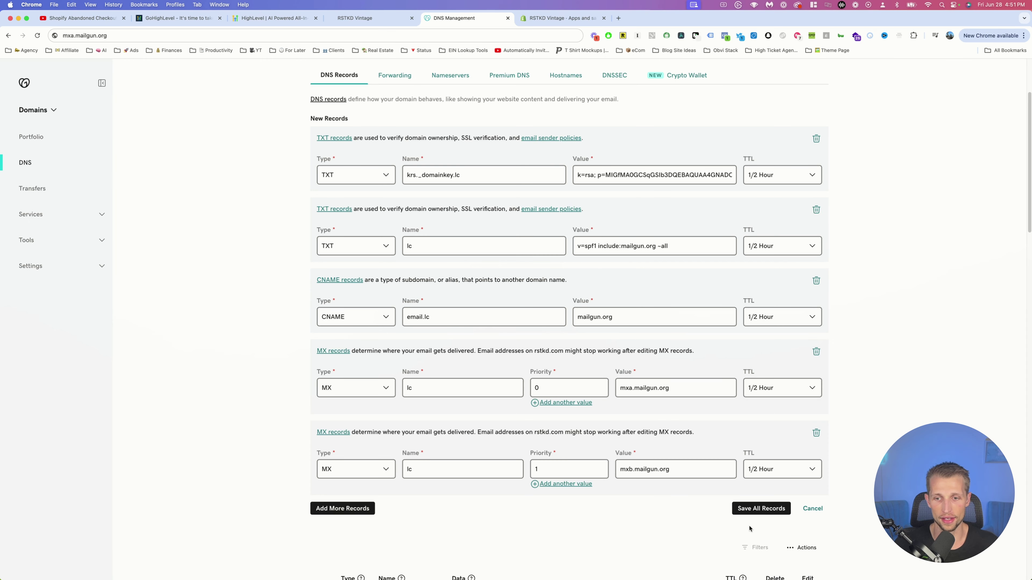
- Save all five new Mailgun DNS records for rstkd.com, confirming with the two-step verification code
{"action": "left_click", "coordinate": [754, 511]}
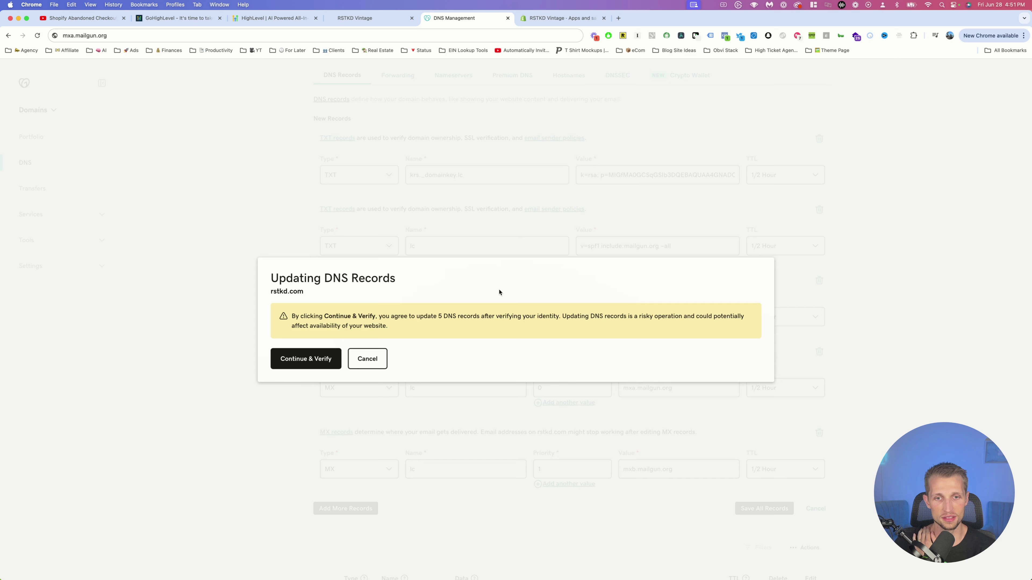
{"action": "left_click", "coordinate": [294, 363]}
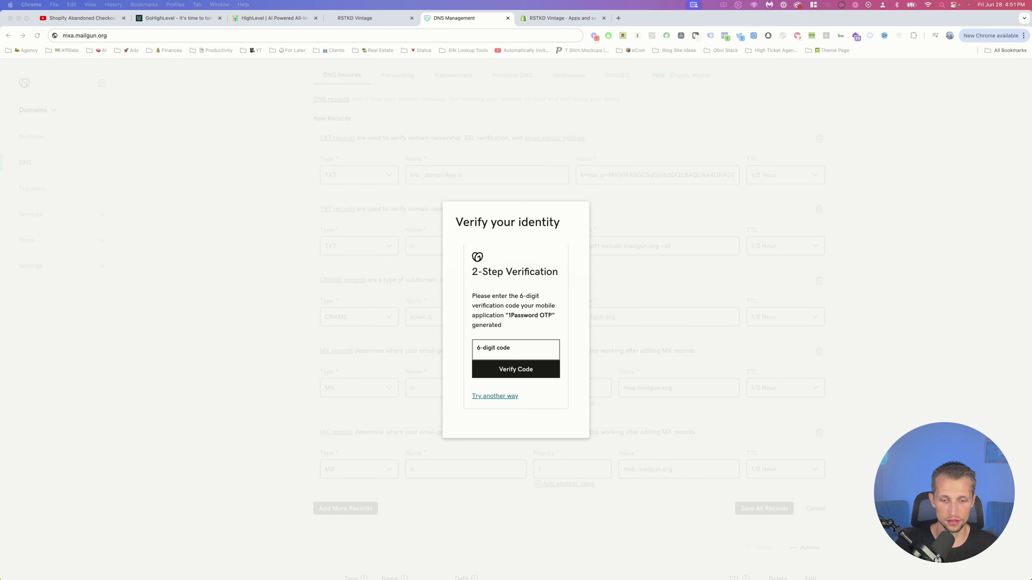
{"action": "left_click", "coordinate": [506, 351]}
{"action": "key", "text": "super+v"}
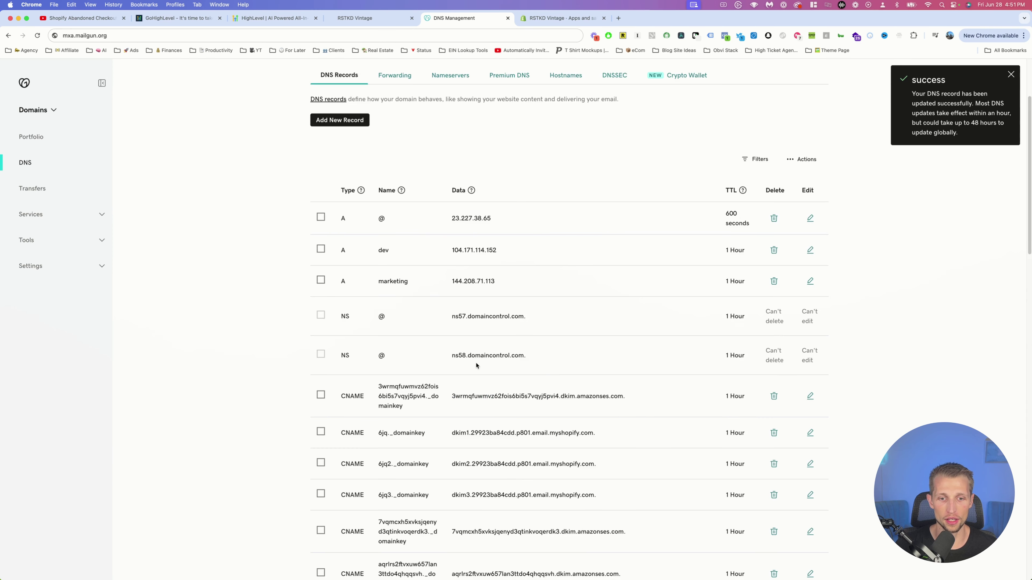
- Review the saved MX entries in the DNS list, checking the main Zoho MX record's priority
{"action": "scroll", "coordinate": [477, 366], "scroll_direction": "down", "scroll_amount": 3}
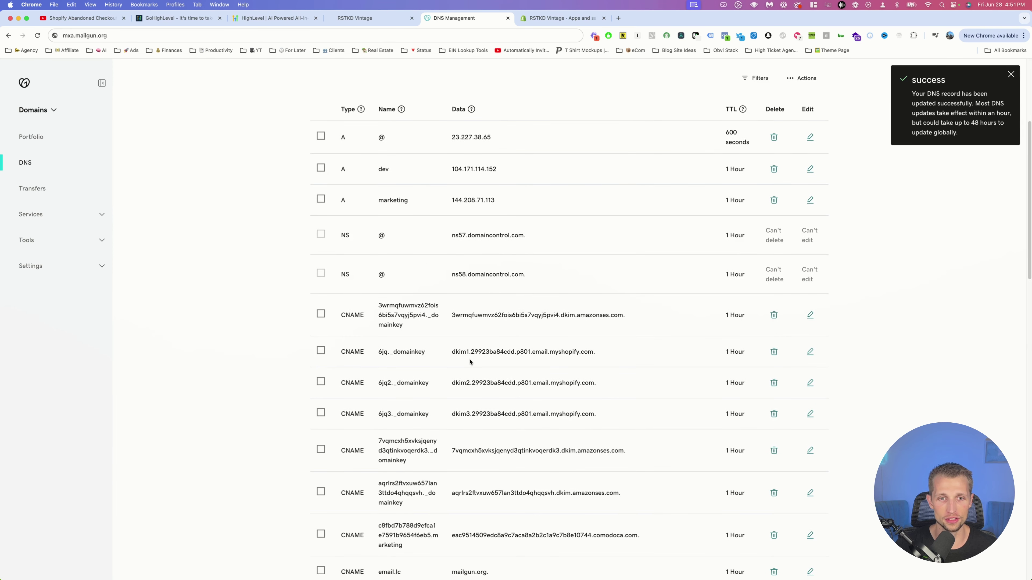
{"action": "scroll", "coordinate": [467, 357], "scroll_direction": "up", "scroll_amount": 5}
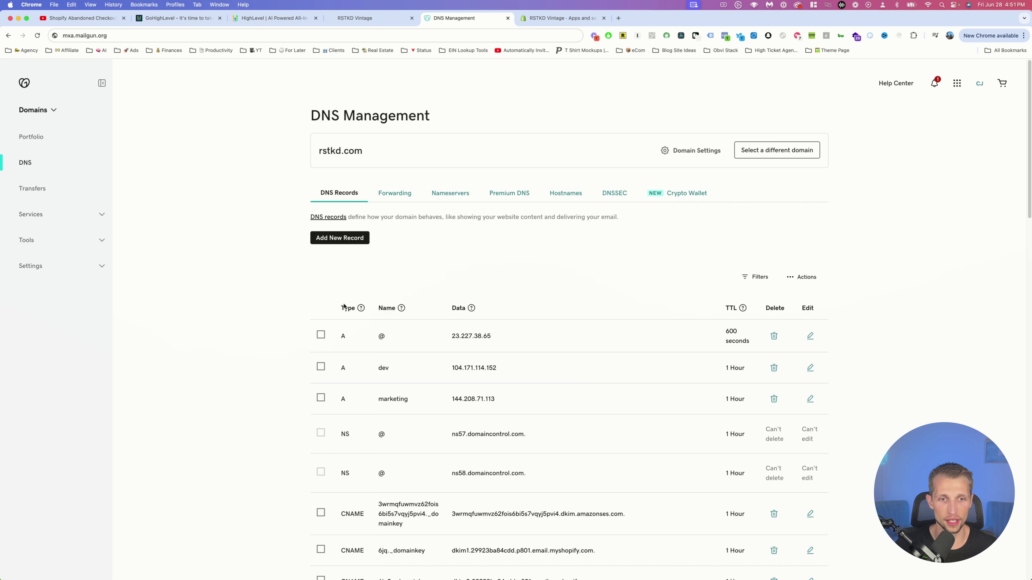
{"action": "scroll", "coordinate": [346, 317], "scroll_direction": "down", "scroll_amount": 15}
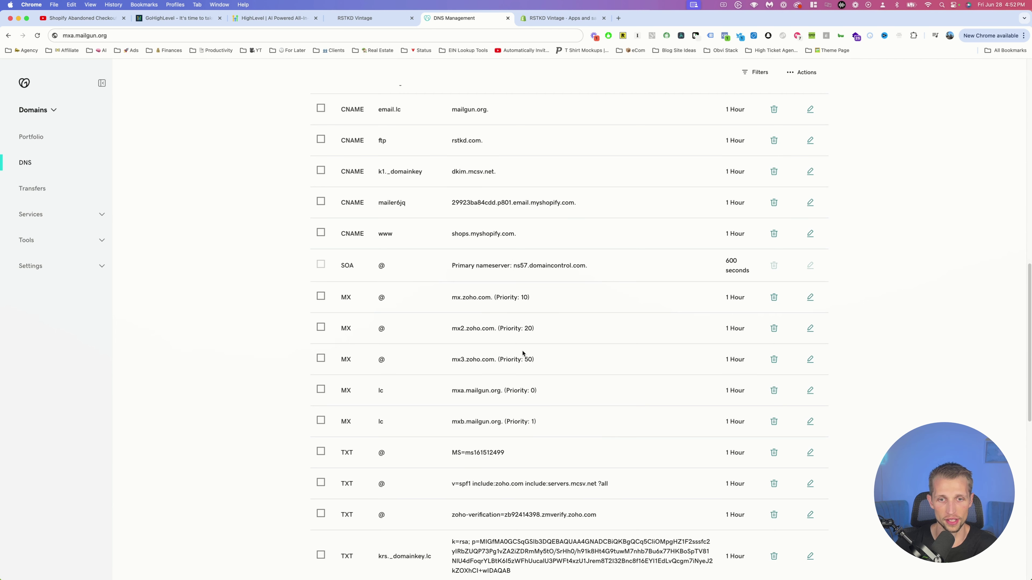
{"action": "left_click_drag", "start_coordinate": [516, 305], "coordinate": [524, 295]}
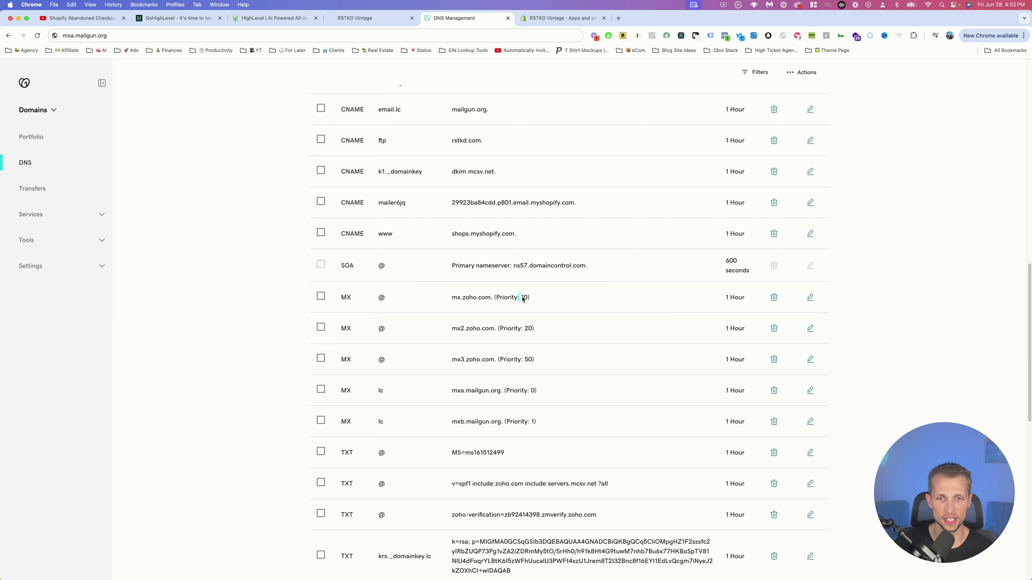
{"action": "left_click", "coordinate": [355, 18]}
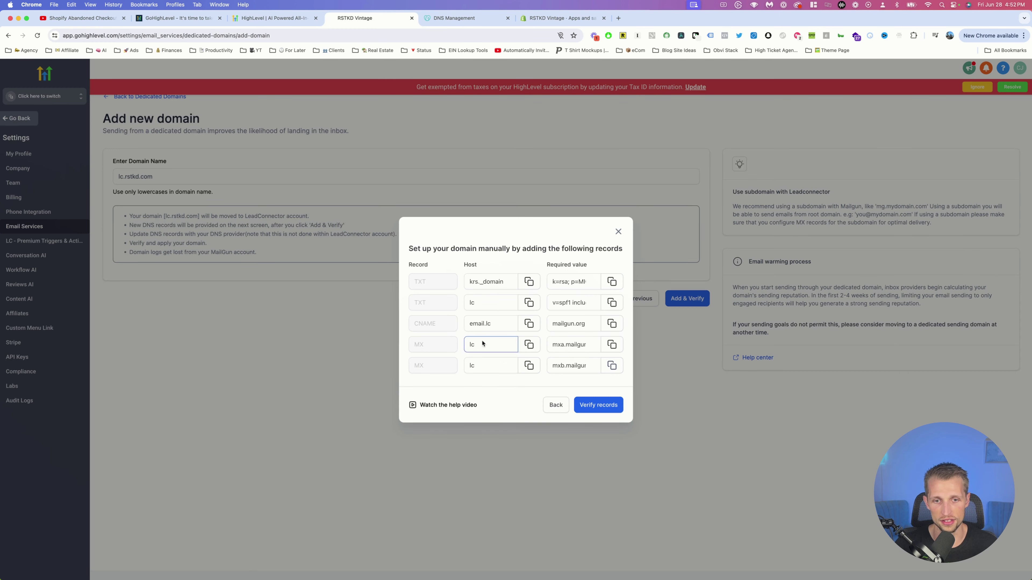
- Submit the lc.rstkd.com records for verification and select the optional _dmarc.lc hostname
{"action": "left_click", "coordinate": [598, 405]}
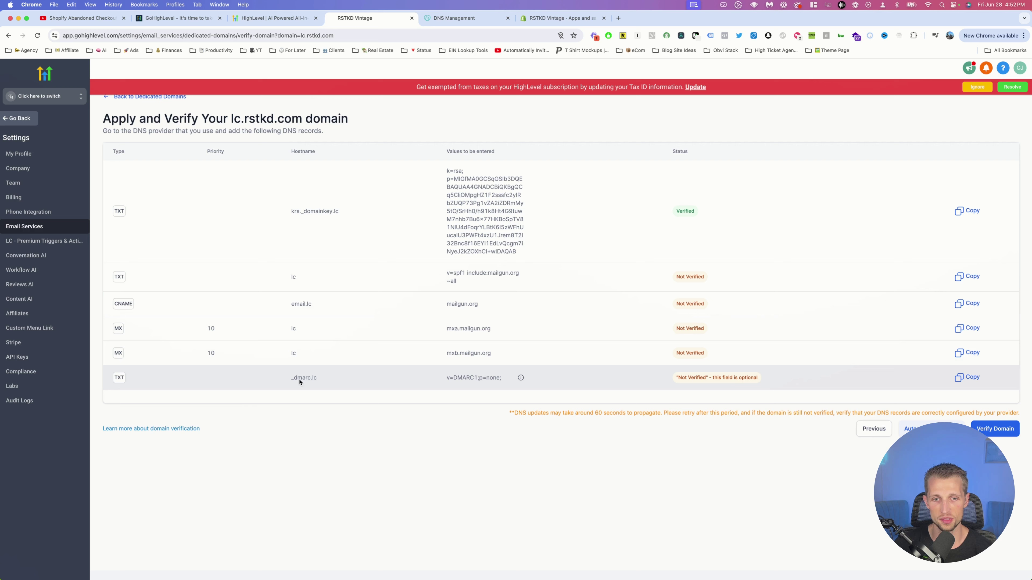
{"action": "left_click_drag", "start_coordinate": [290, 384], "coordinate": [341, 381]}
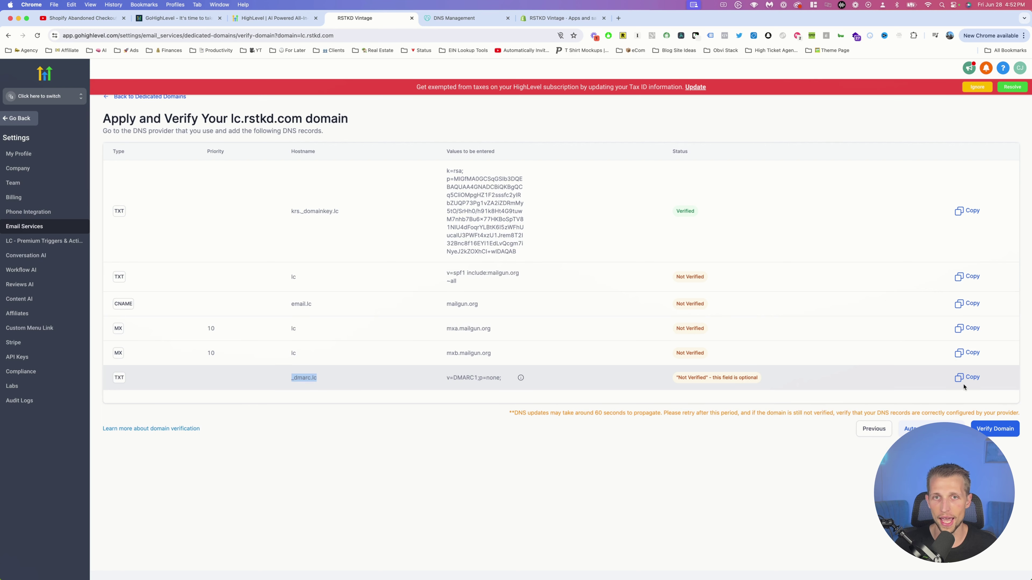
{"action": "left_click", "coordinate": [454, 18]}
{"action": "scroll", "coordinate": [356, 220], "scroll_direction": "up", "scroll_amount": 10}
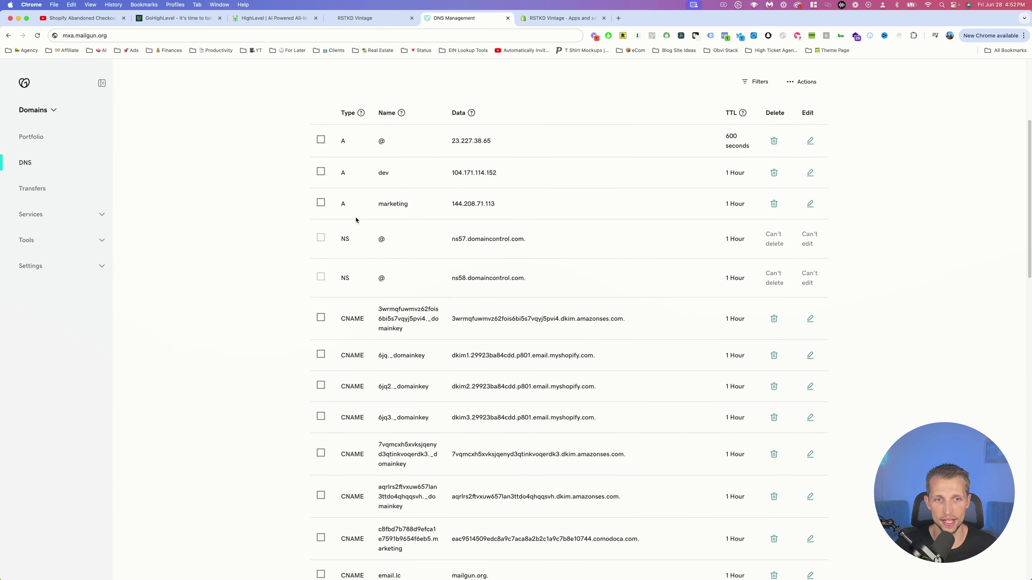
{"action": "scroll", "coordinate": [356, 219], "scroll_direction": "up", "scroll_amount": 5}
{"action": "key", "text": "ctrl+shift+Tab"}
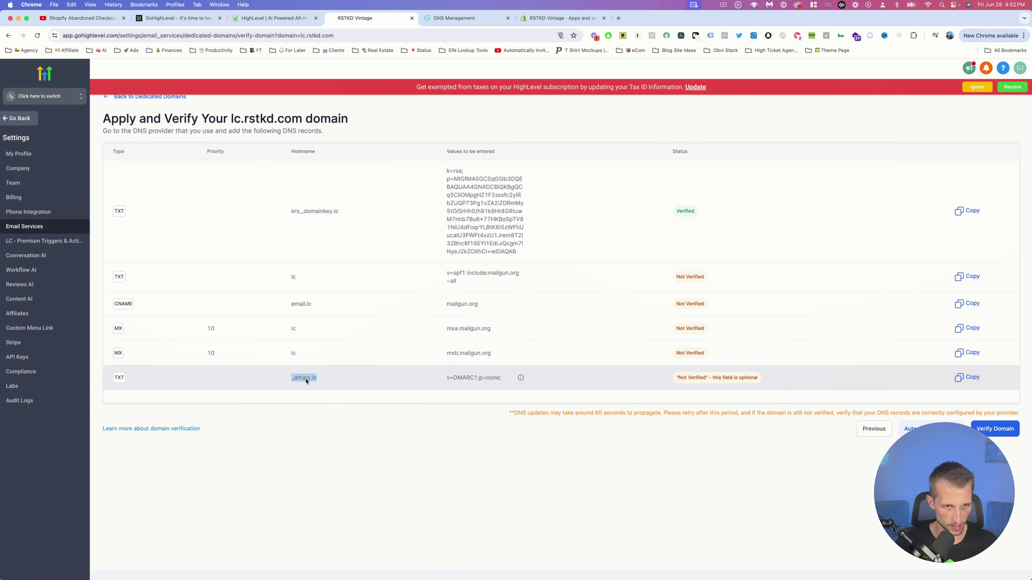
- Create and save a GoDaddy TXT record named _dmarc.lc with value v=DMARC1;p=none;
{"action": "key", "text": "ctrl+Tab"}
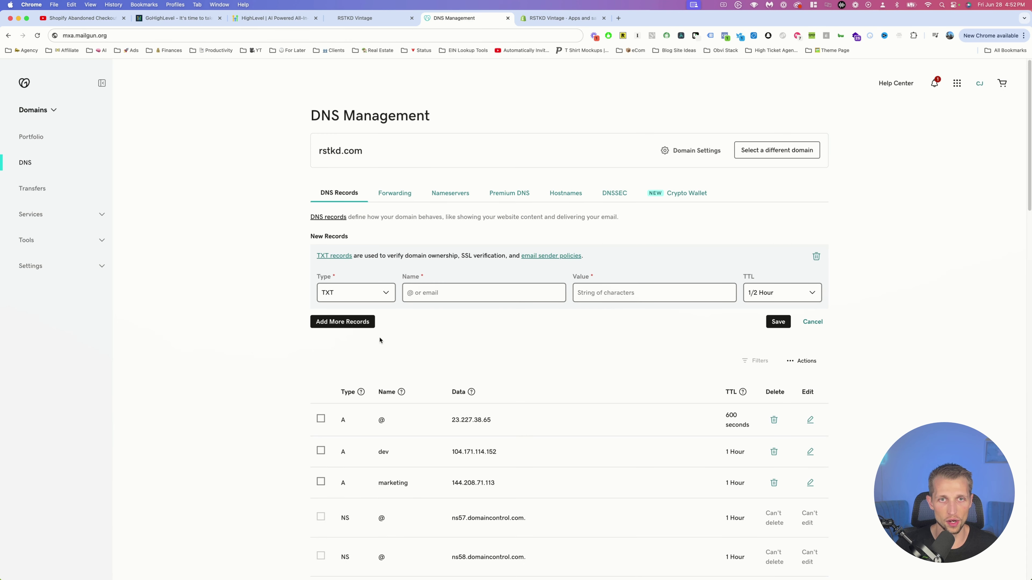
{"action": "left_click", "coordinate": [423, 292]}
{"action": "key", "text": "super+v"}
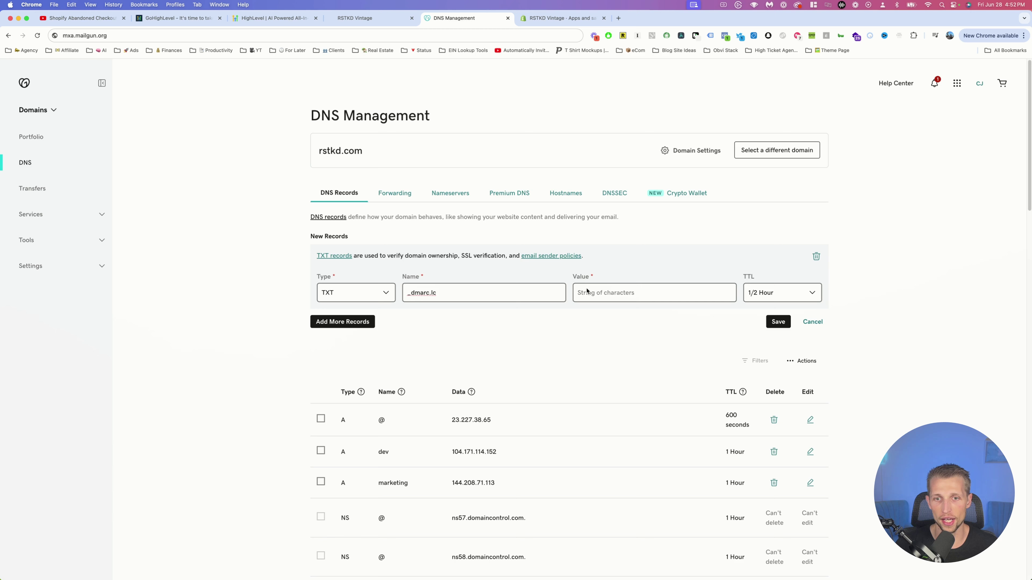
{"action": "key", "text": "ctrl+shift+Tab"}
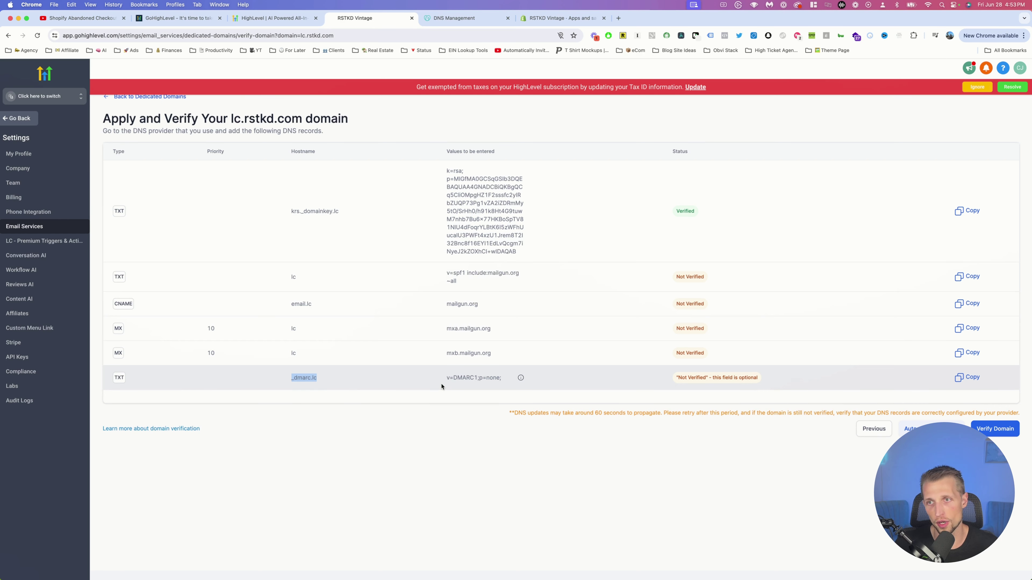
{"action": "left_click_drag", "start_coordinate": [441, 386], "coordinate": [502, 378]}
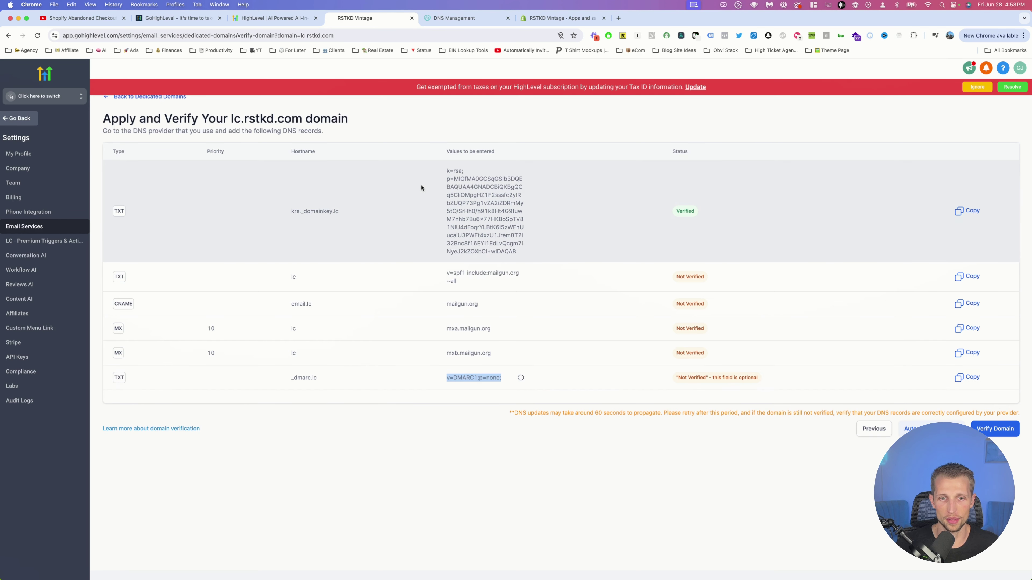
{"action": "key", "text": "ctrl+Tab"}
{"action": "key", "text": "super+v"}
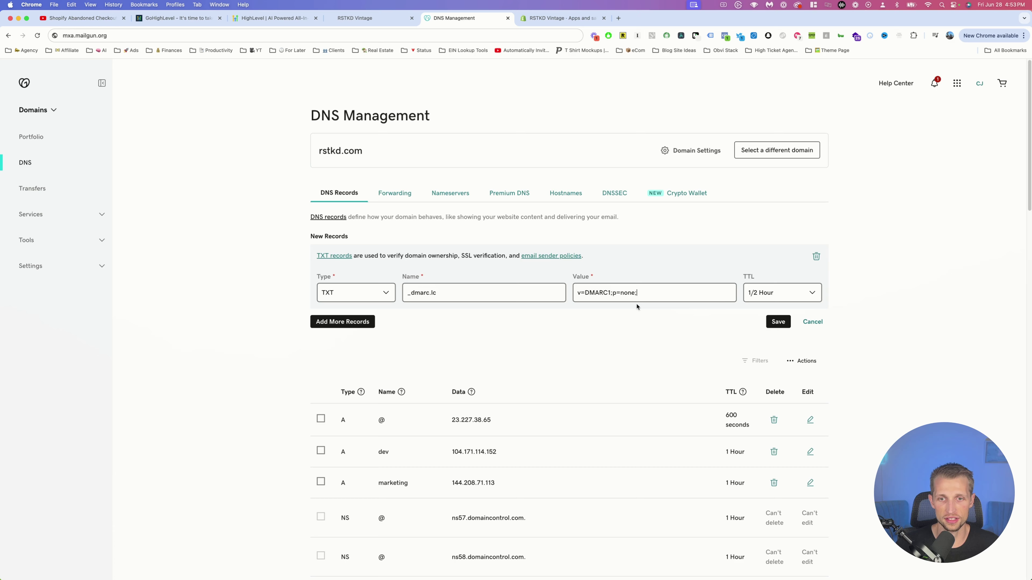
{"action": "left_click", "coordinate": [778, 321]}
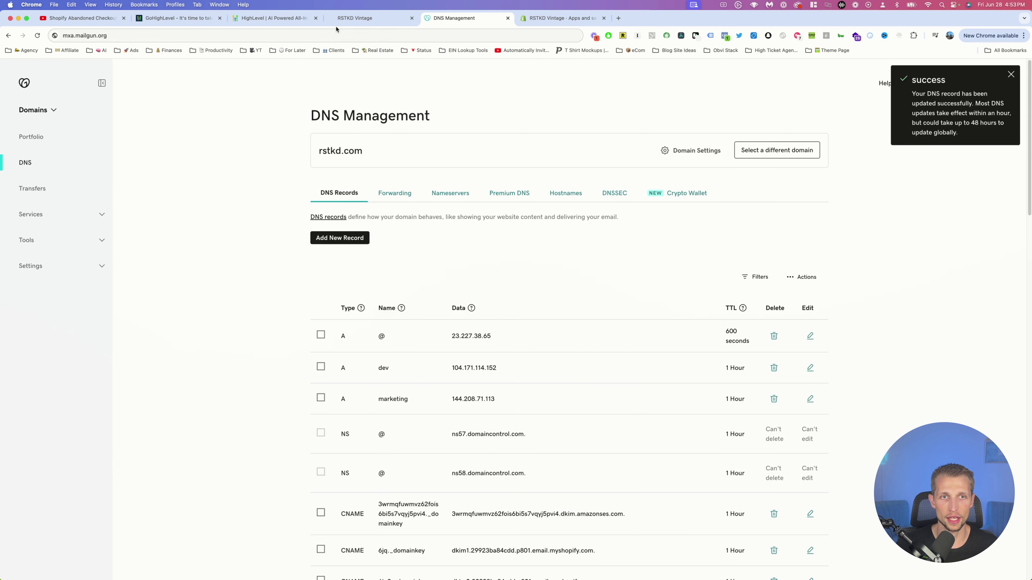
- Link RSTKD Vintage to LC Phone in Sub Account Settings and open its phone configuration
{"action": "left_click", "coordinate": [346, 19]}
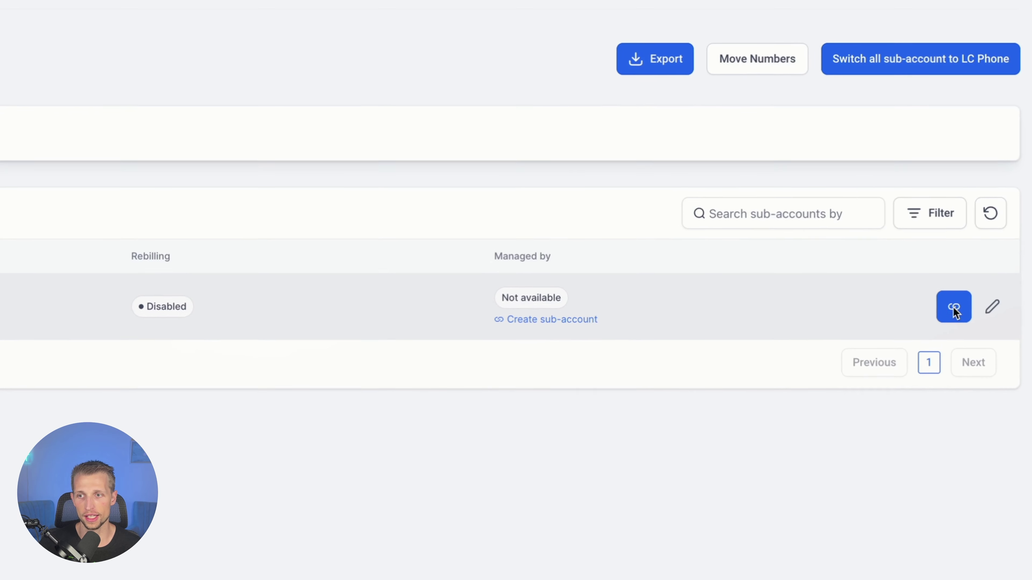
{"action": "left_click", "coordinate": [991, 280]}
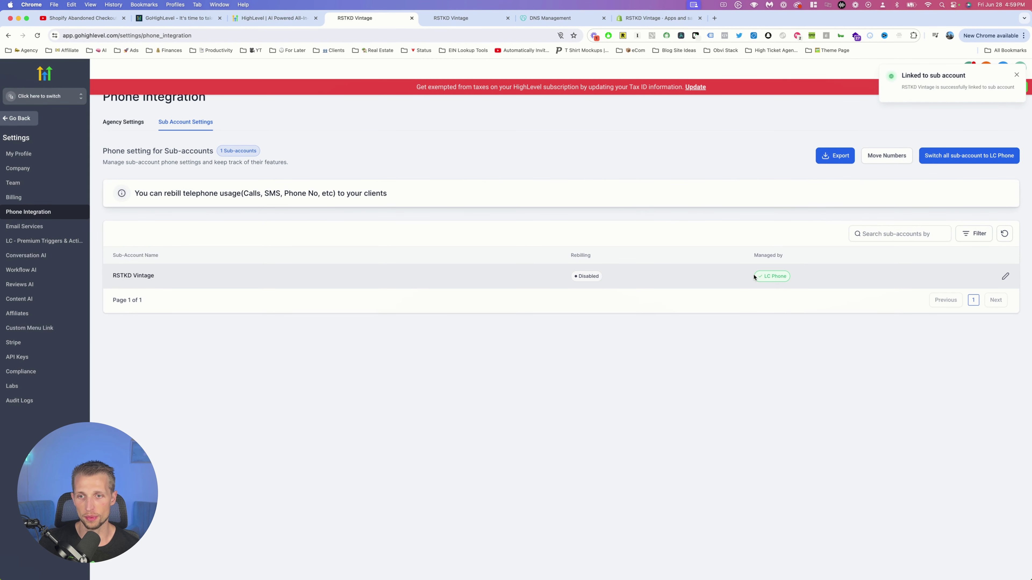
{"action": "left_click", "coordinate": [1005, 277]}
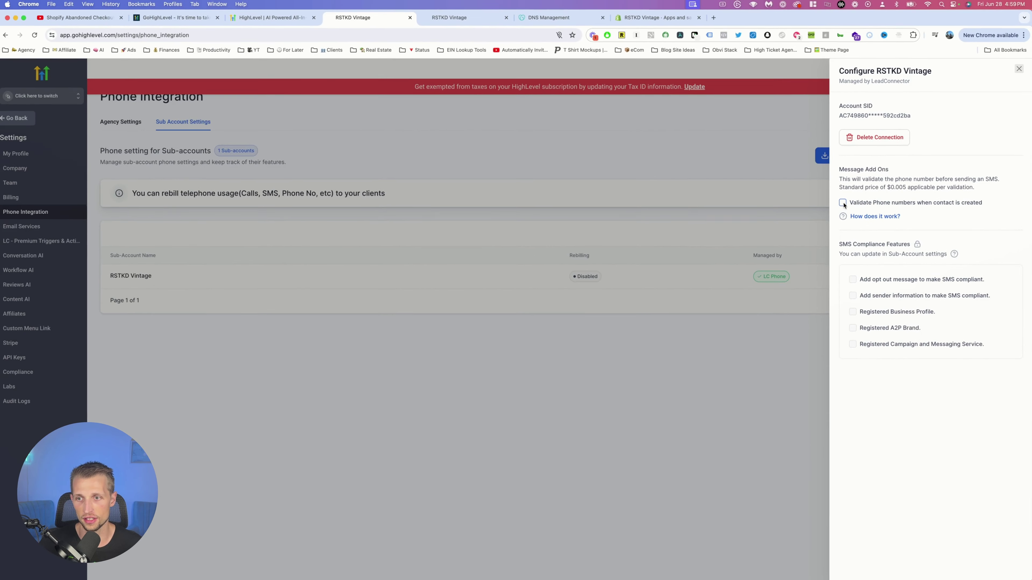
- Switch into RSTKD Vintage, go to Settings > Phone Numbers, and show the Add Number options
{"action": "left_click", "coordinate": [447, 313]}
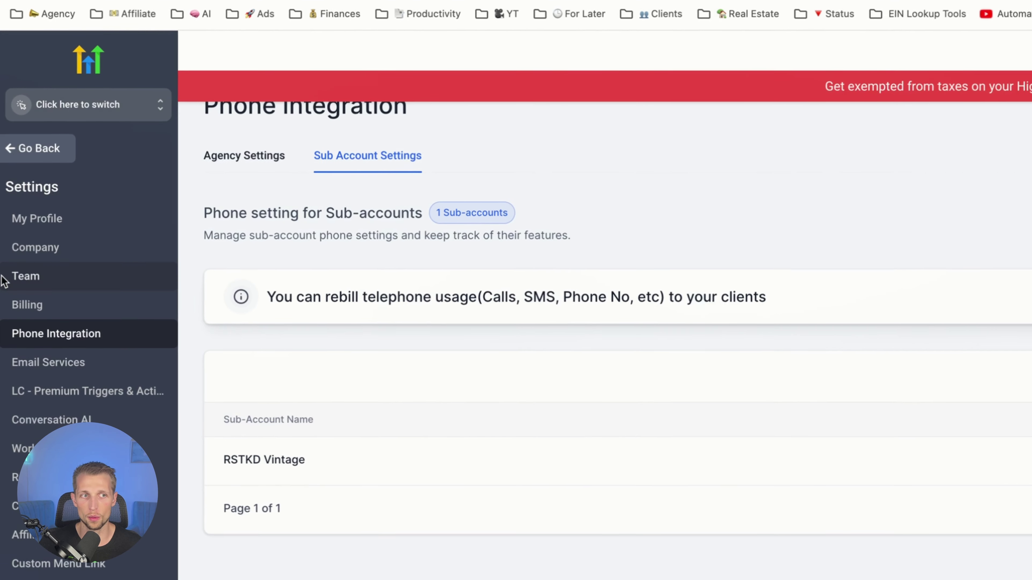
{"action": "left_click", "coordinate": [67, 105]}
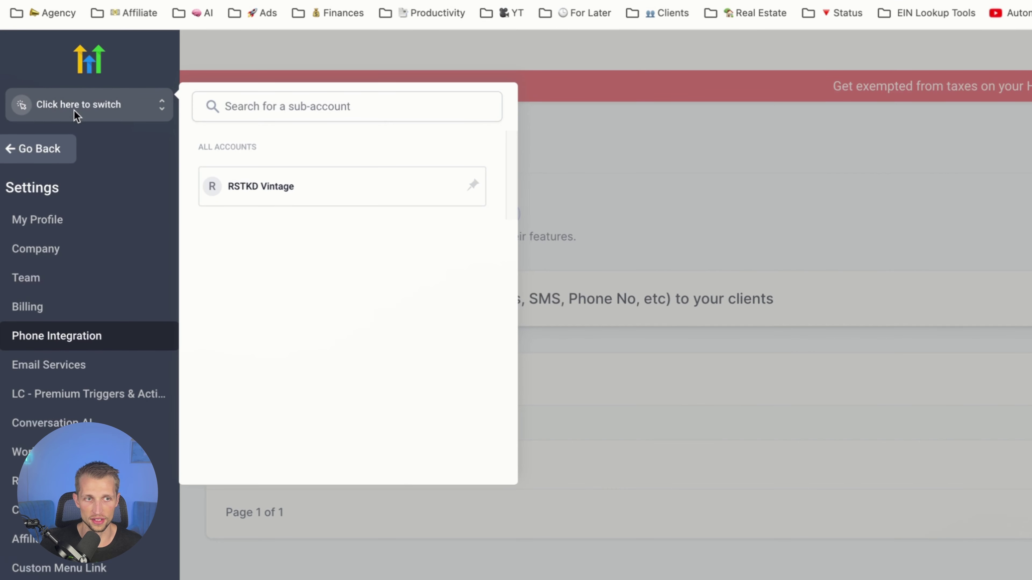
{"action": "left_click", "coordinate": [252, 186]}
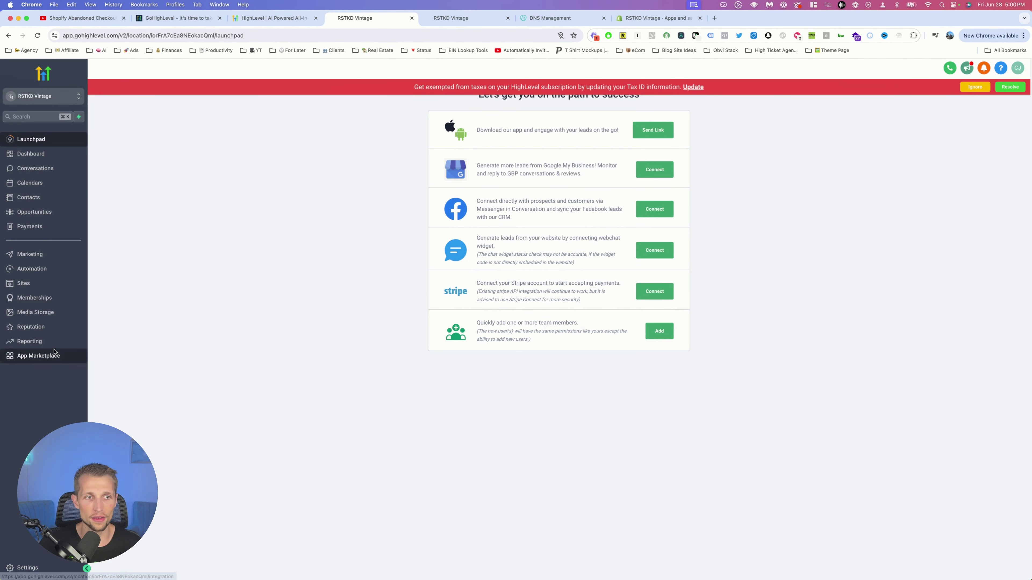
{"action": "left_click", "coordinate": [27, 567]}
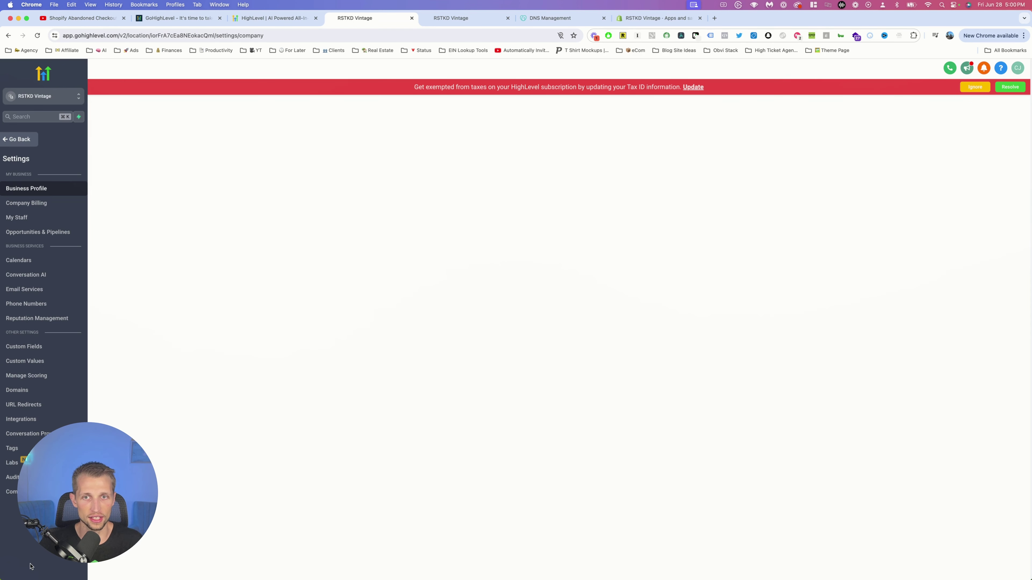
{"action": "left_click", "coordinate": [19, 308]}
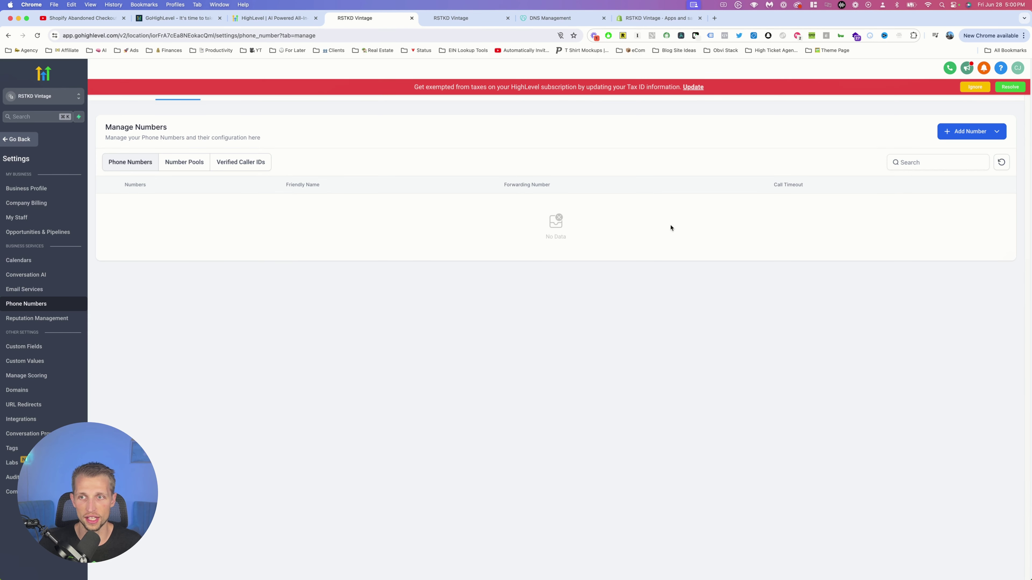
{"action": "left_click", "coordinate": [949, 134]}
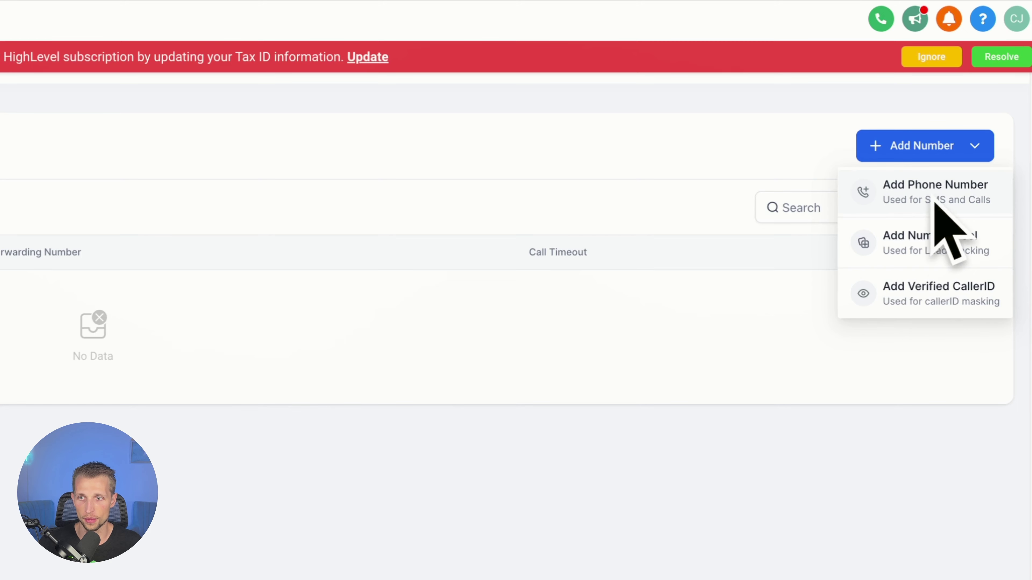
- Start adding a phone number and browse the country, provider and digit-search filters
{"action": "left_click", "coordinate": [934, 191]}
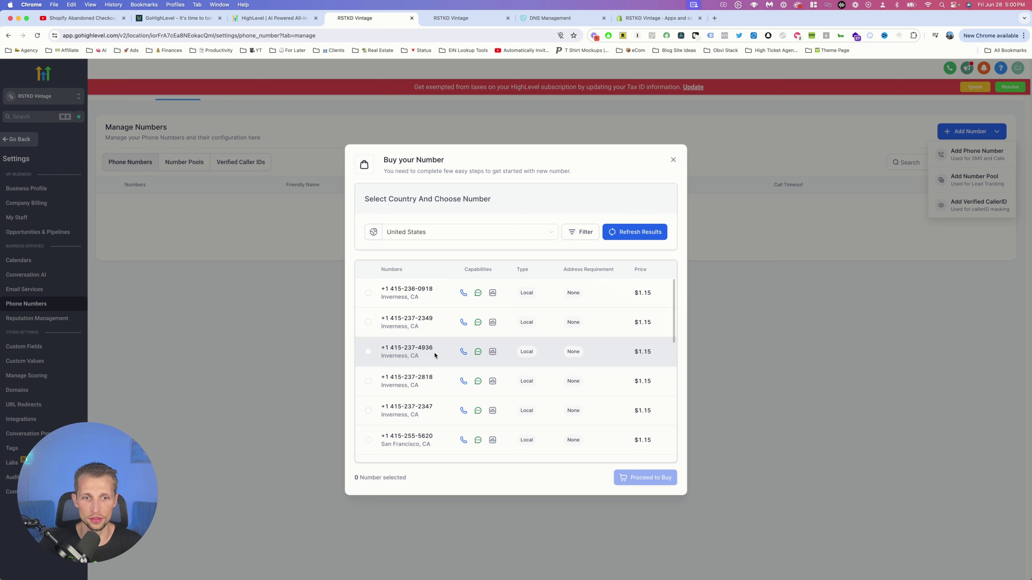
{"action": "scroll", "coordinate": [434, 356], "scroll_direction": "down", "scroll_amount": 5}
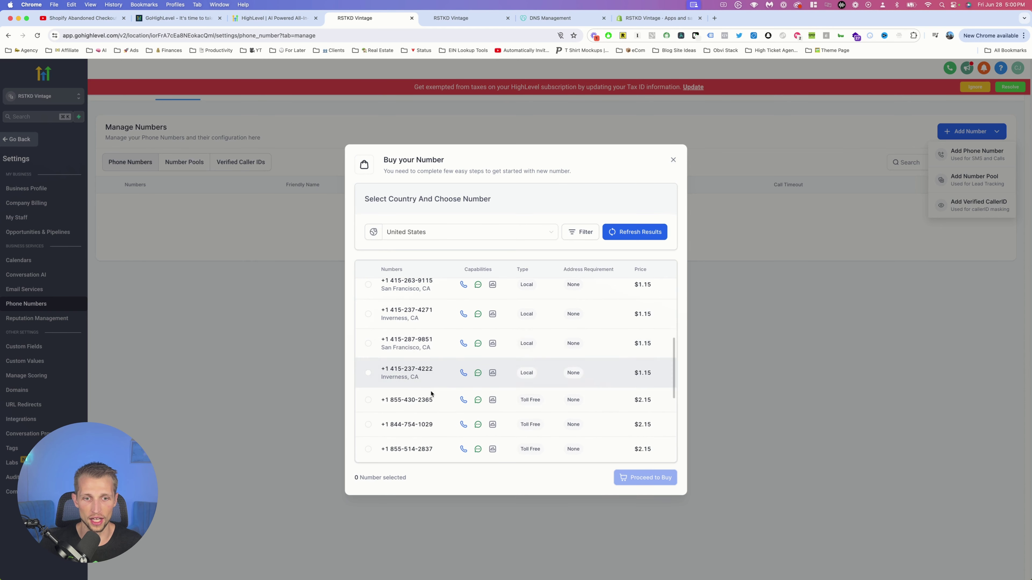
{"action": "scroll", "coordinate": [431, 393], "scroll_direction": "down", "scroll_amount": 3}
{"action": "left_click", "coordinate": [536, 231]}
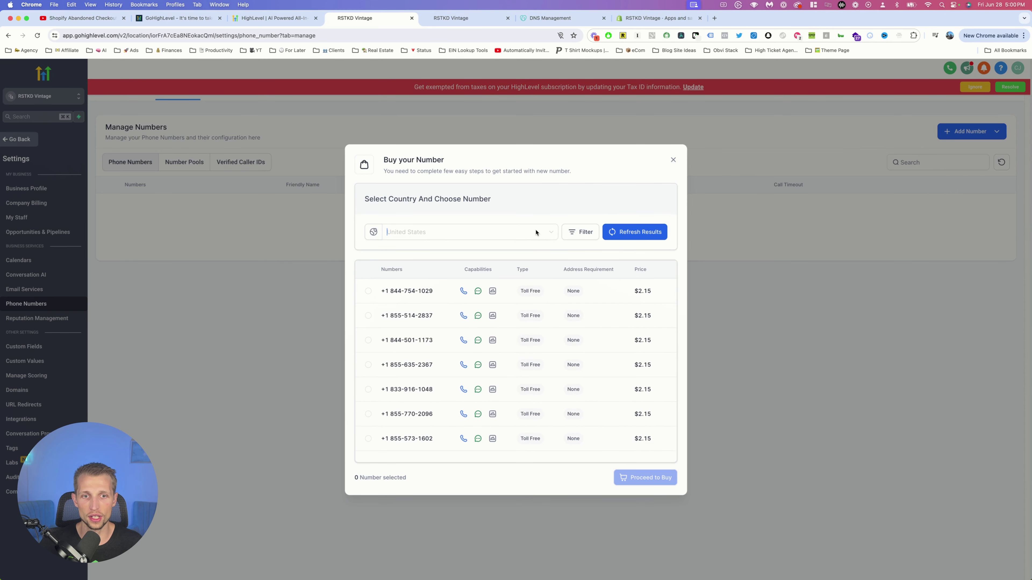
{"action": "scroll", "coordinate": [472, 305], "scroll_direction": "down", "scroll_amount": 1}
{"action": "scroll", "coordinate": [486, 293], "scroll_direction": "up", "scroll_amount": 1}
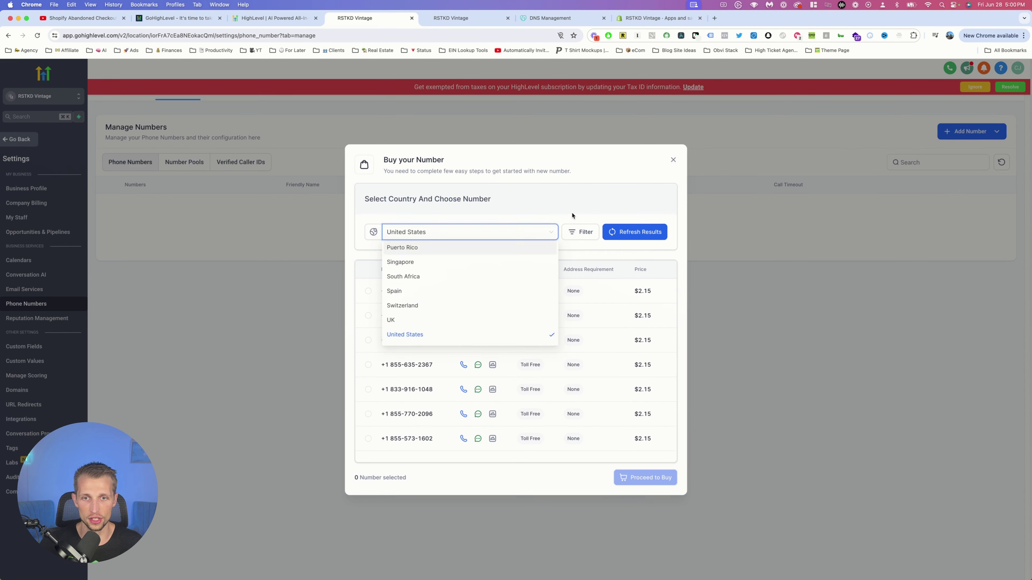
{"action": "left_click", "coordinate": [572, 233]}
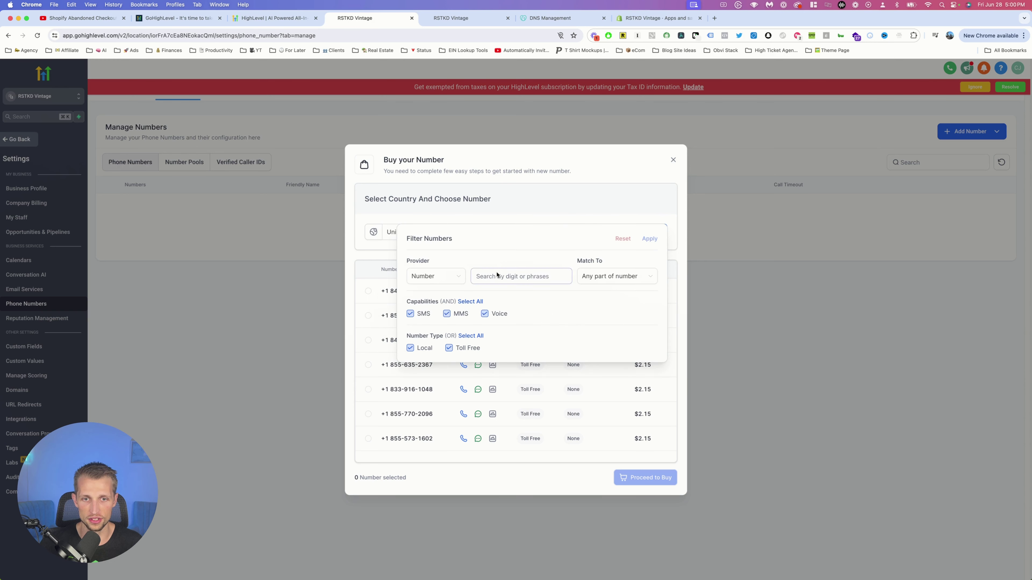
{"action": "left_click", "coordinate": [435, 276]}
{"action": "left_click", "coordinate": [511, 281]}
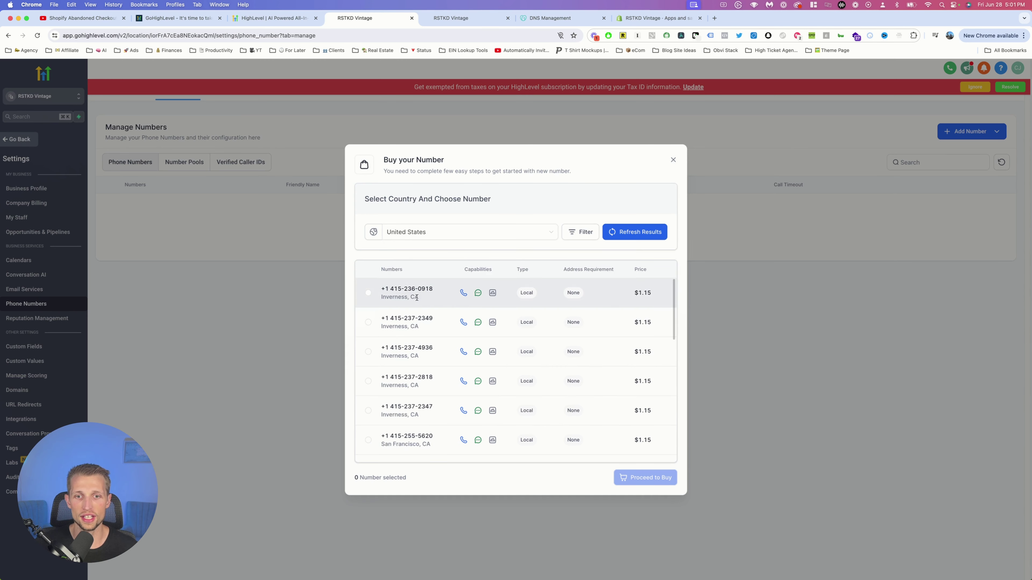
{"action": "scroll", "coordinate": [499, 340], "scroll_direction": "down", "scroll_amount": 1}
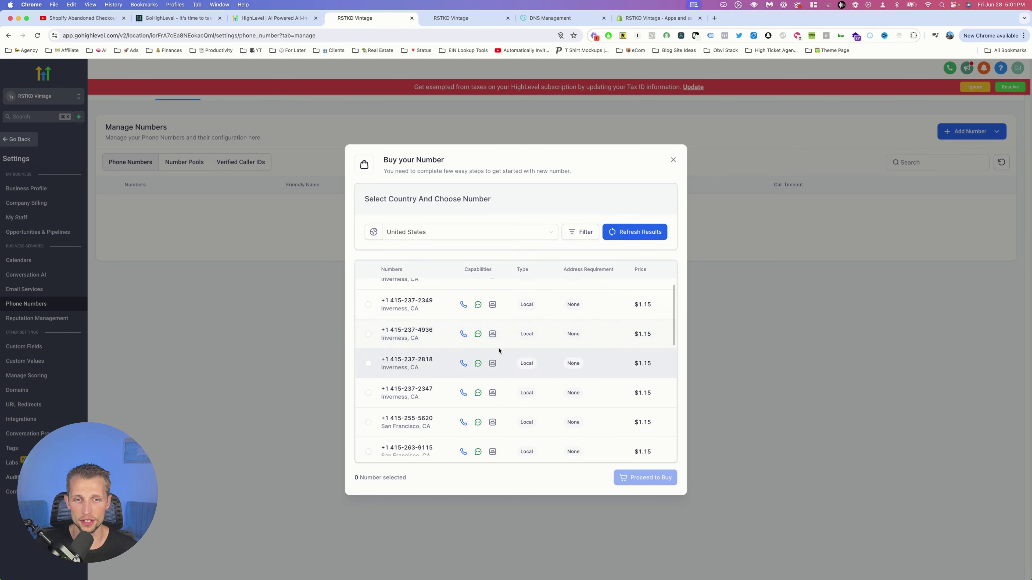
{"action": "scroll", "coordinate": [504, 344], "scroll_direction": "down", "scroll_amount": 3}
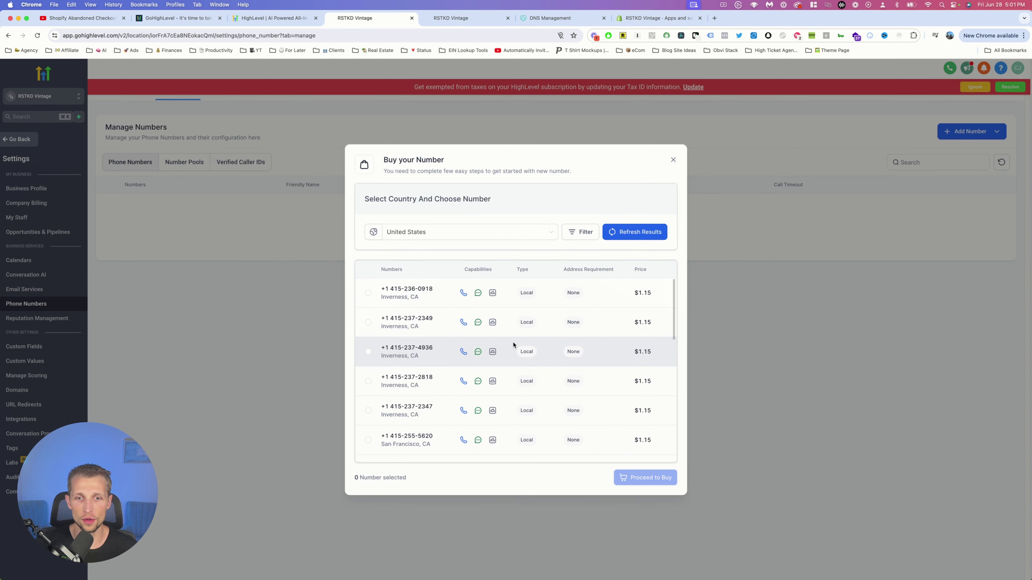
{"action": "scroll", "coordinate": [513, 344], "scroll_direction": "down", "scroll_amount": 3}
{"action": "scroll", "coordinate": [514, 326], "scroll_direction": "up", "scroll_amount": 3}
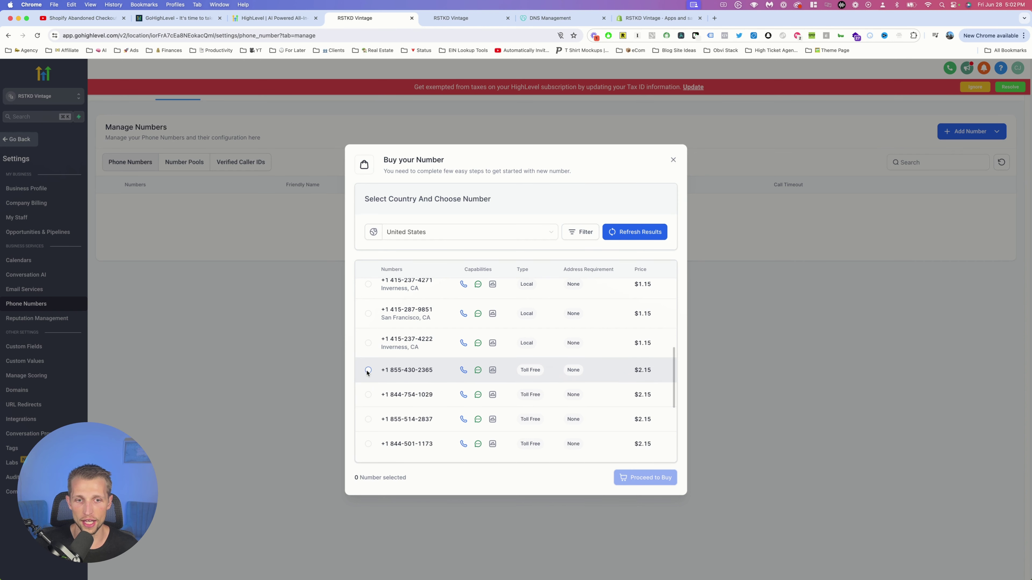
{"action": "left_click", "coordinate": [368, 394]}
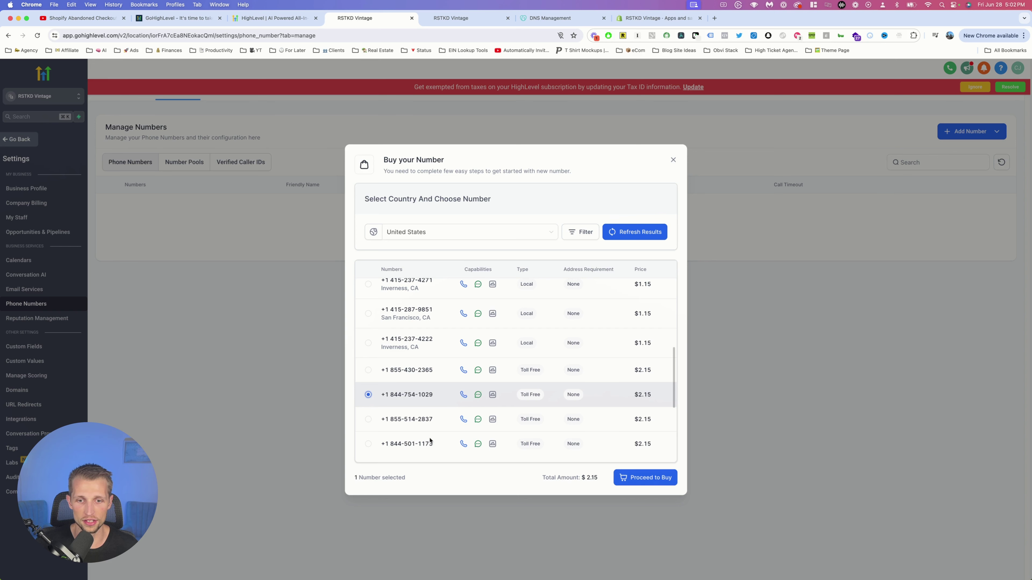
{"action": "left_click", "coordinate": [640, 478]}
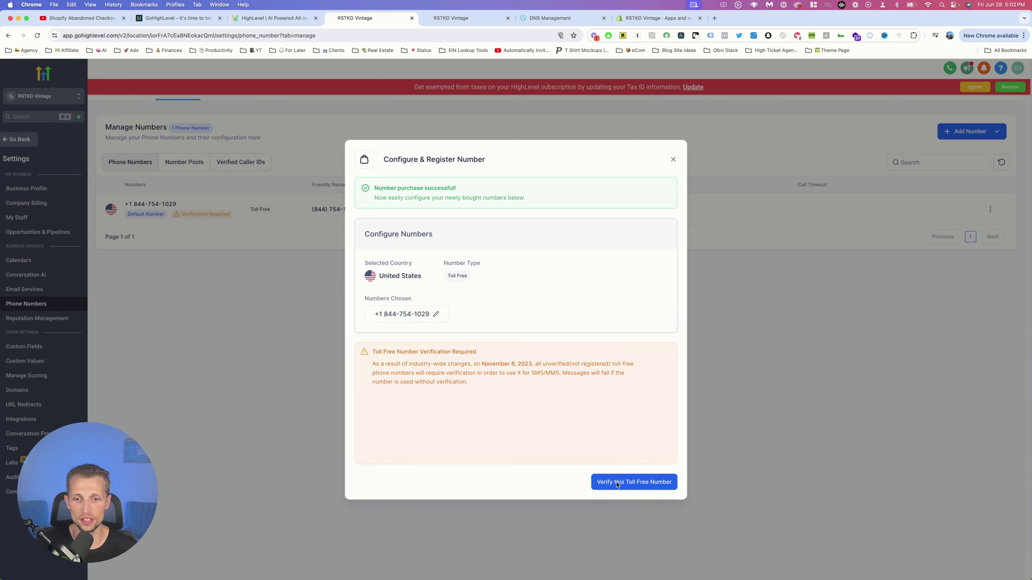
- Start the toll-free verification, fill legal entity name and contact email, and reach Step 3/3
{"action": "left_click", "coordinate": [636, 486]}
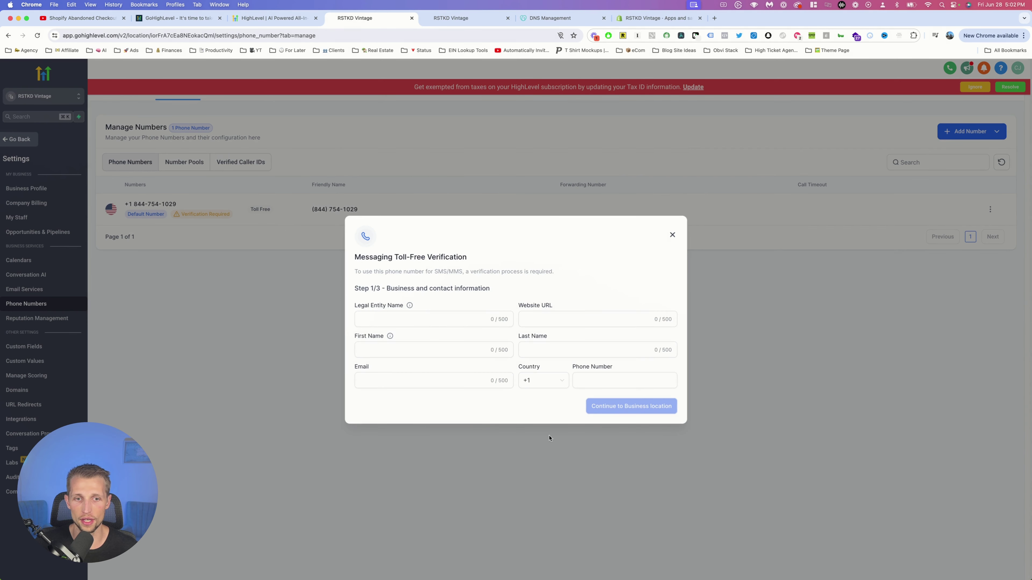
{"action": "left_click", "coordinate": [400, 289]}
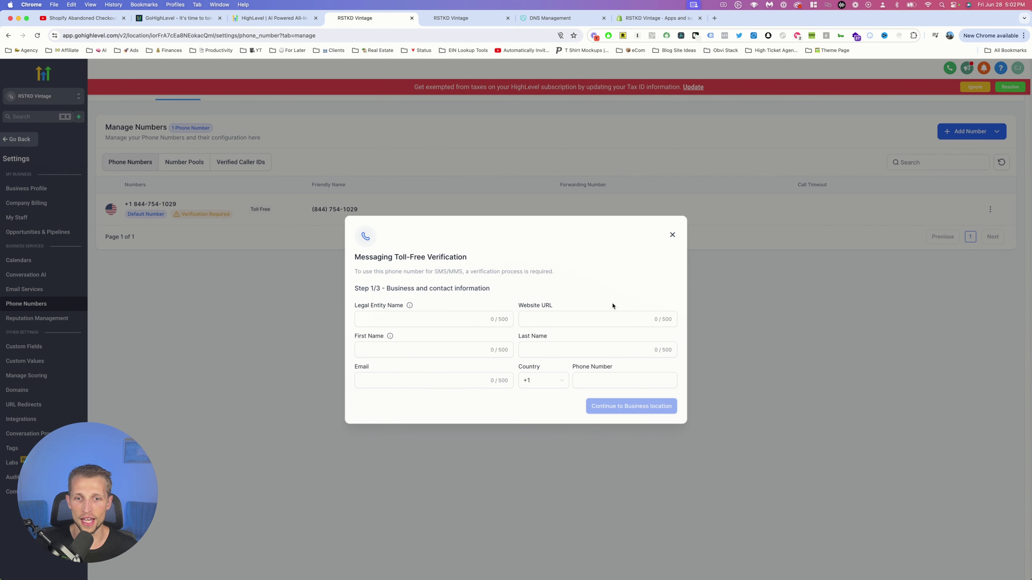
{"action": "left_click", "coordinate": [400, 324]}
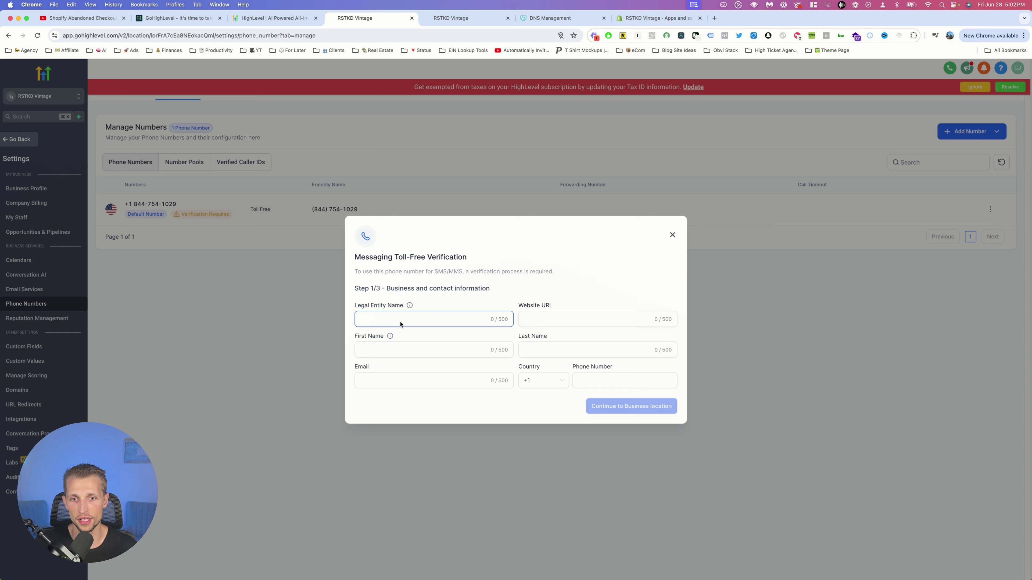
{"action": "left_click", "coordinate": [409, 332]}
{"action": "left_click", "coordinate": [406, 320]}
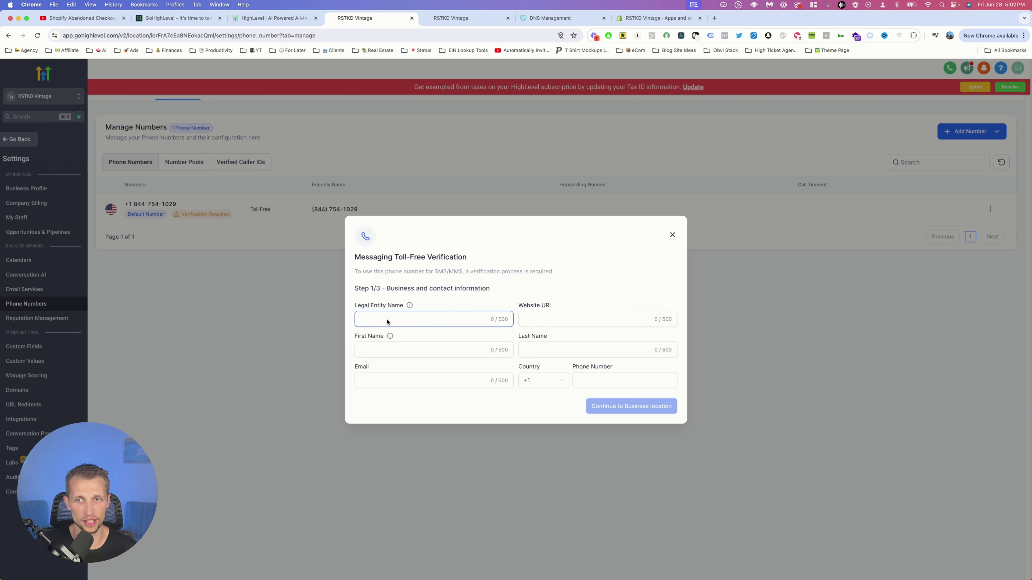
{"action": "left_click", "coordinate": [427, 380]}
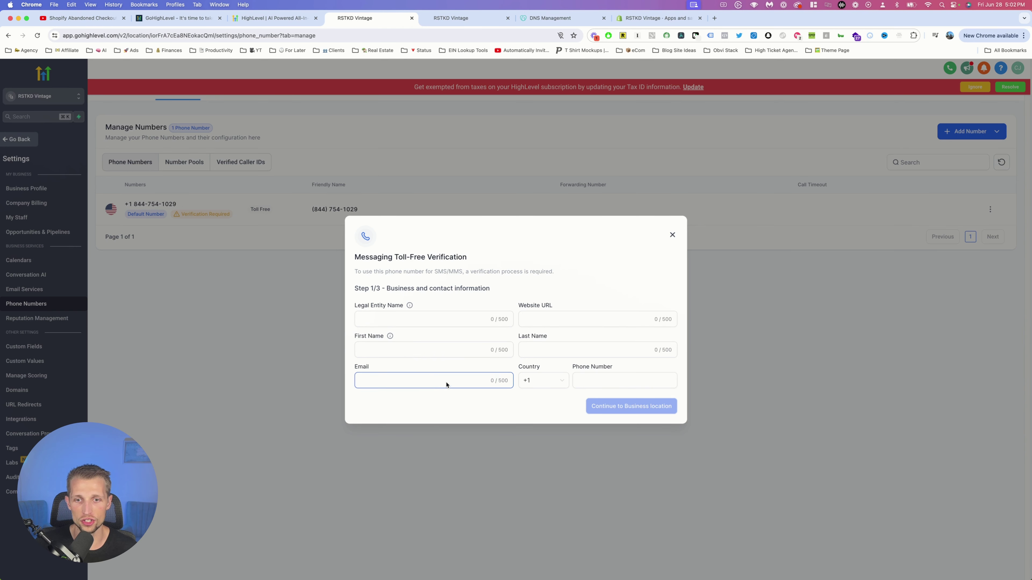
{"action": "left_click", "coordinate": [662, 406]}
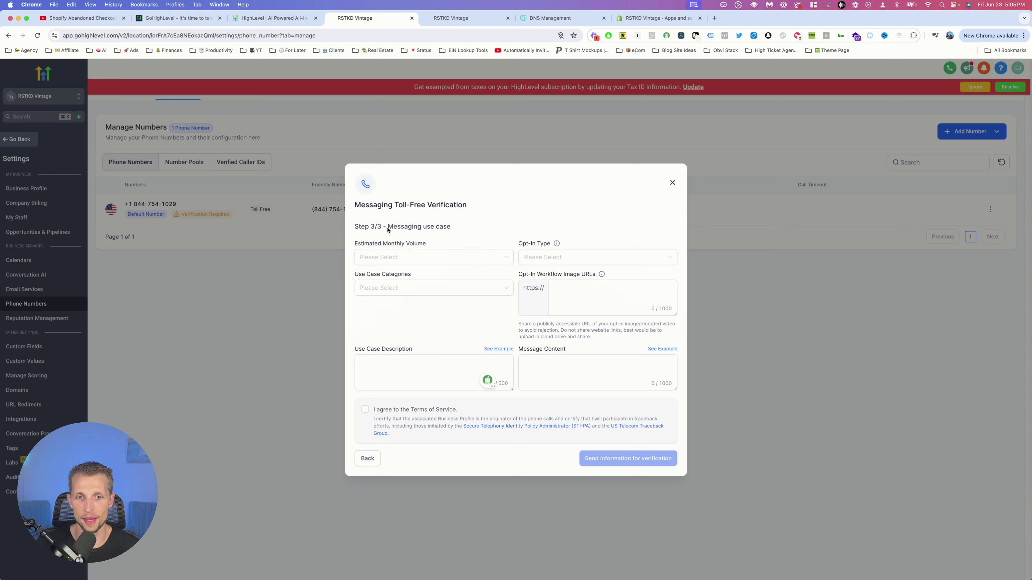
- Set Estimated Monthly Volume to 1,000 and Opt-In Type to Web Form
{"action": "left_click_drag", "start_coordinate": [387, 228], "coordinate": [462, 230]}
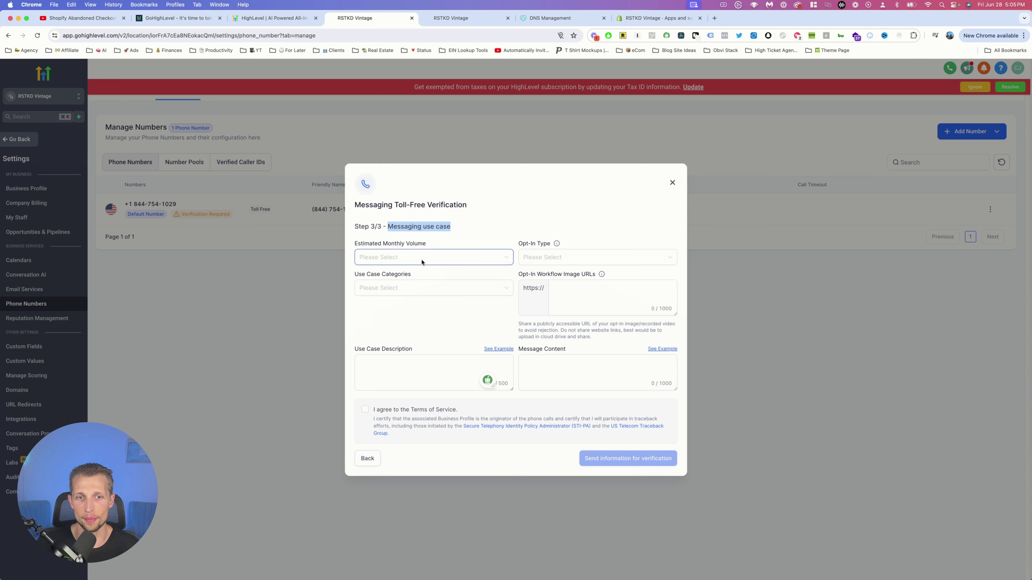
{"action": "left_click", "coordinate": [398, 257]}
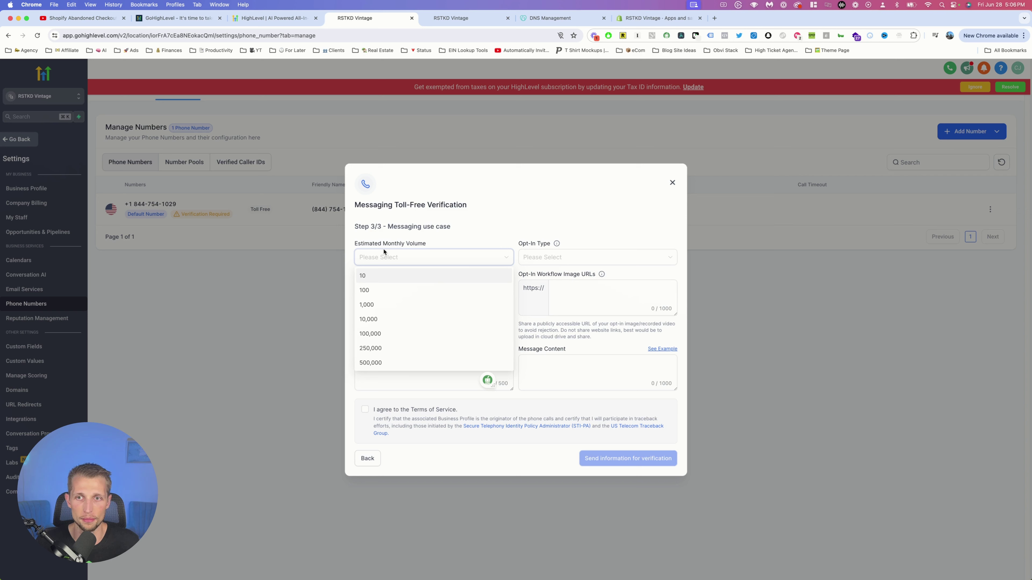
{"action": "left_click", "coordinate": [385, 308]}
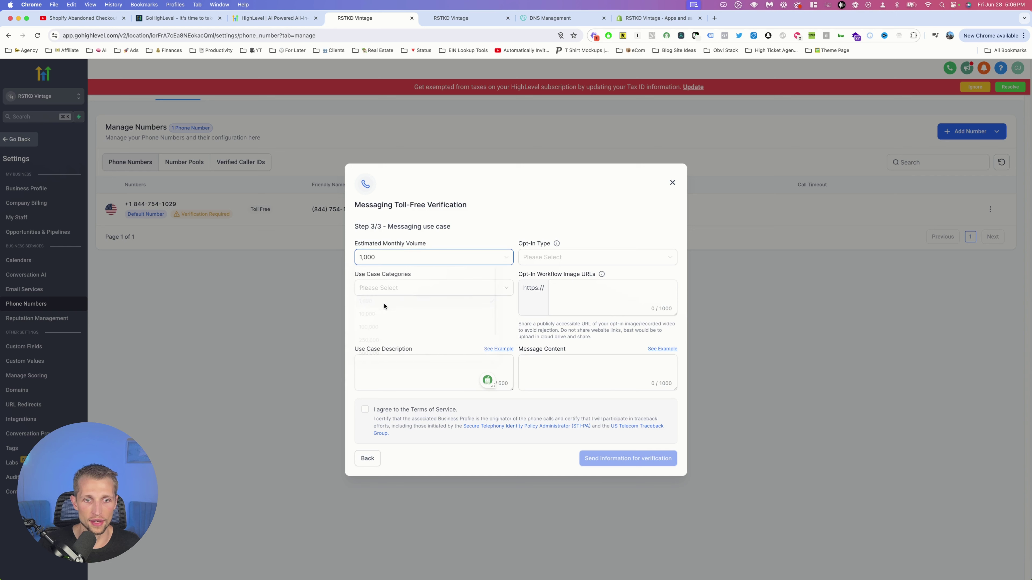
{"action": "left_click", "coordinate": [550, 259]}
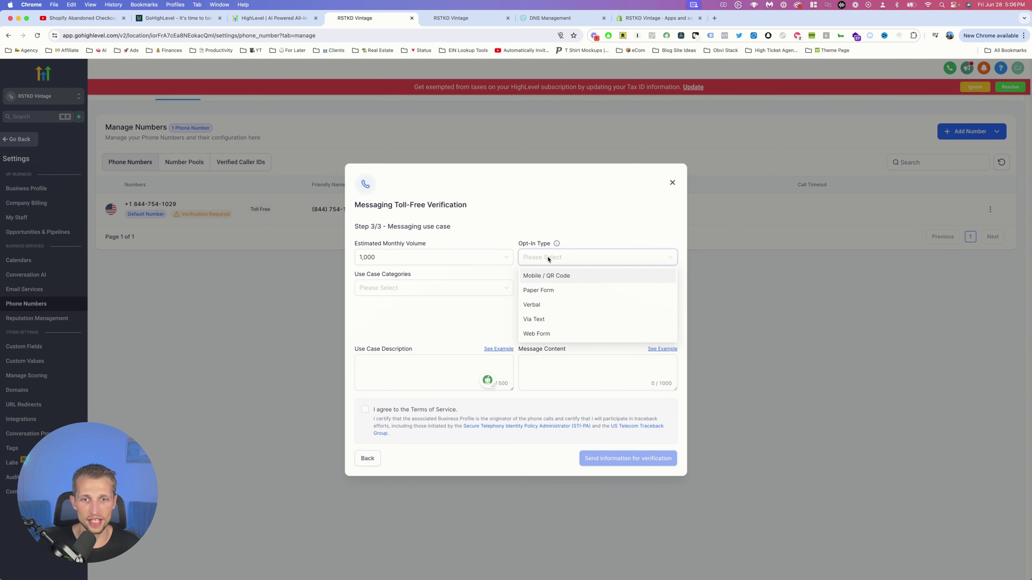
{"action": "left_click", "coordinate": [558, 336]}
- Choose Marketing, Delivery Notifications and Account Notifications as the use case categories
{"action": "left_click", "coordinate": [384, 288]}
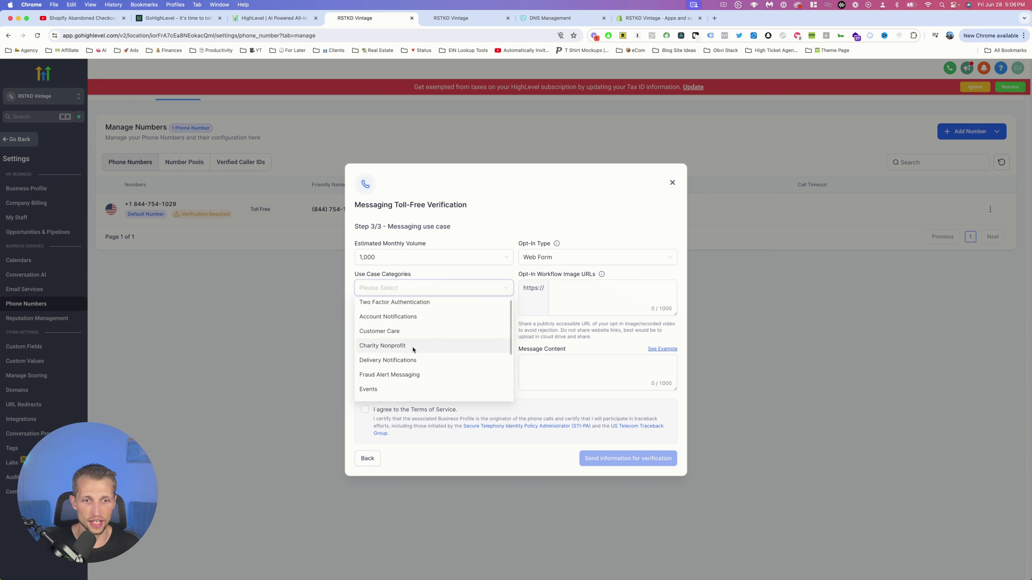
{"action": "scroll", "coordinate": [413, 350], "scroll_direction": "down", "scroll_amount": 3}
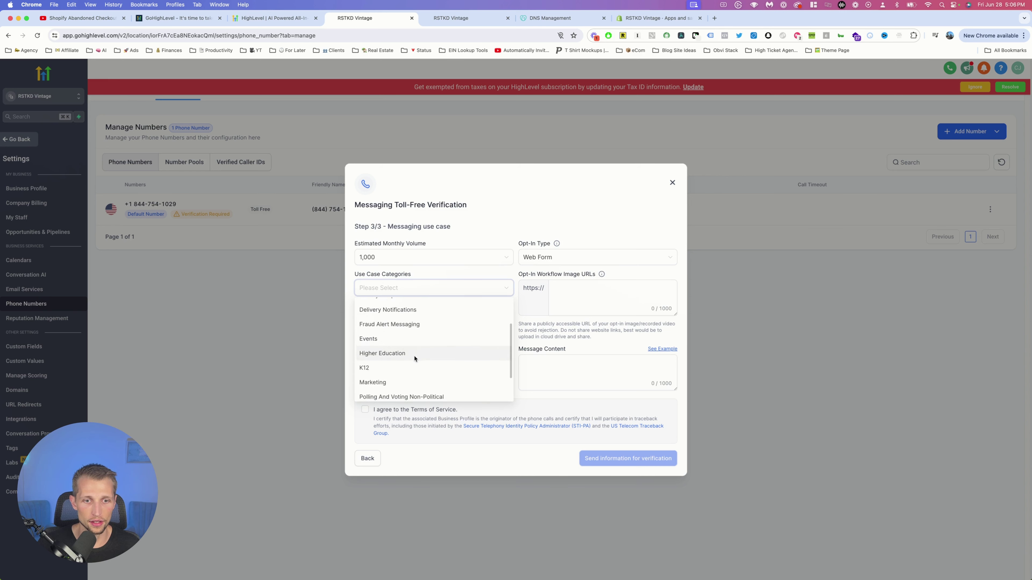
{"action": "left_click", "coordinate": [410, 383]}
{"action": "scroll", "coordinate": [422, 321], "scroll_direction": "up", "scroll_amount": 1}
{"action": "left_click", "coordinate": [412, 315]}
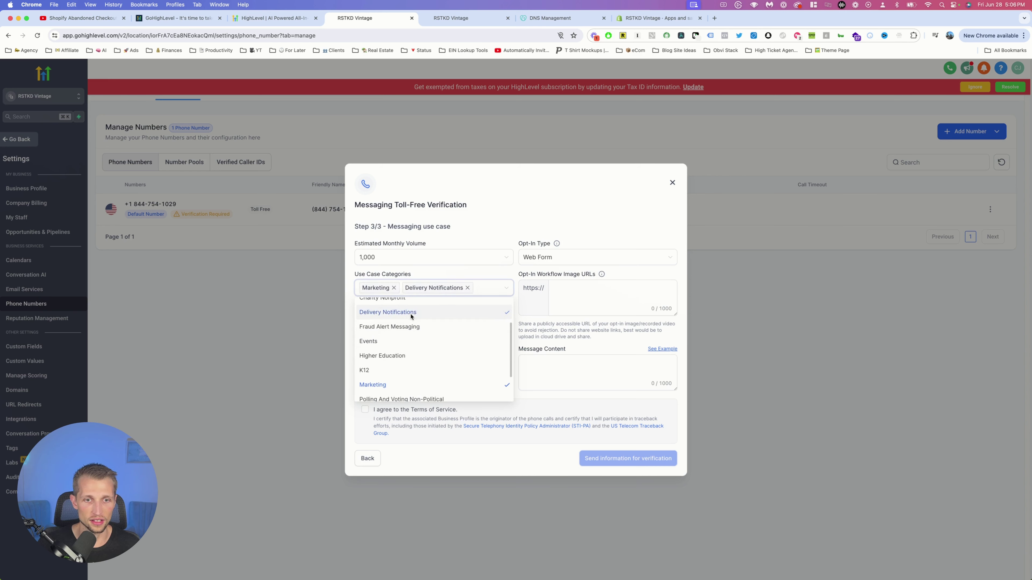
{"action": "scroll", "coordinate": [396, 352], "scroll_direction": "up", "scroll_amount": 3}
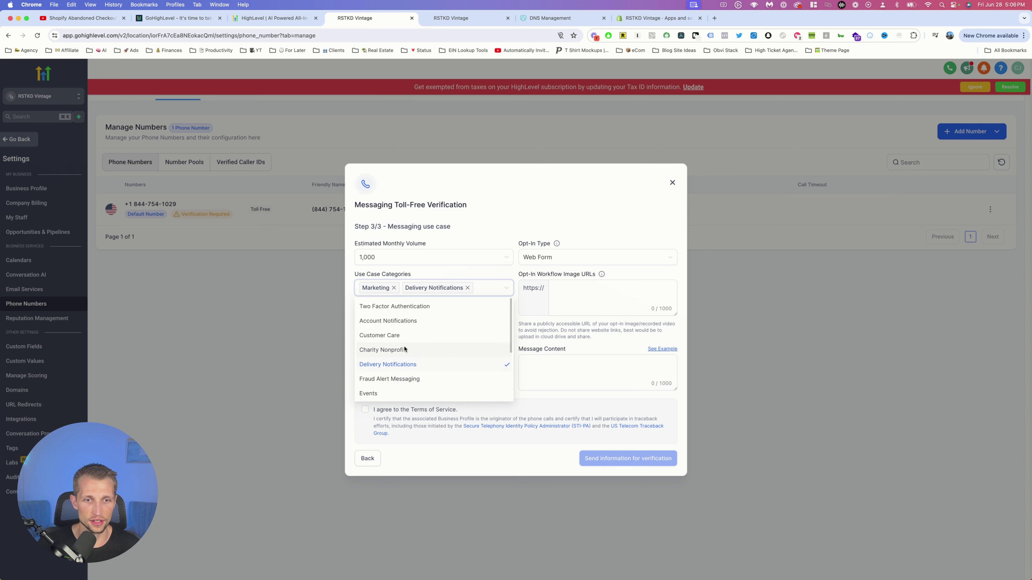
{"action": "left_click", "coordinate": [423, 324]}
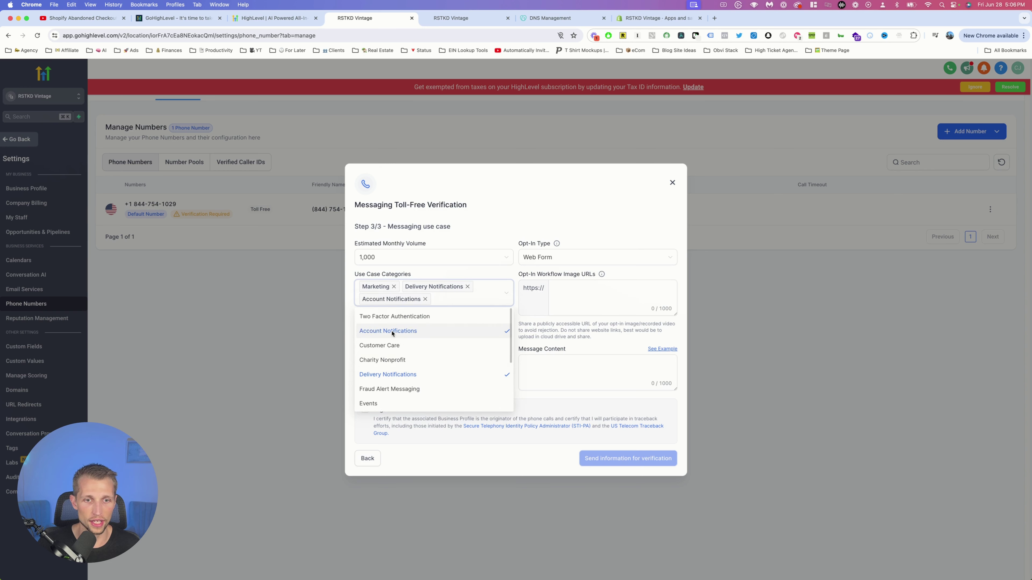
{"action": "scroll", "coordinate": [446, 382], "scroll_direction": "down", "scroll_amount": 3}
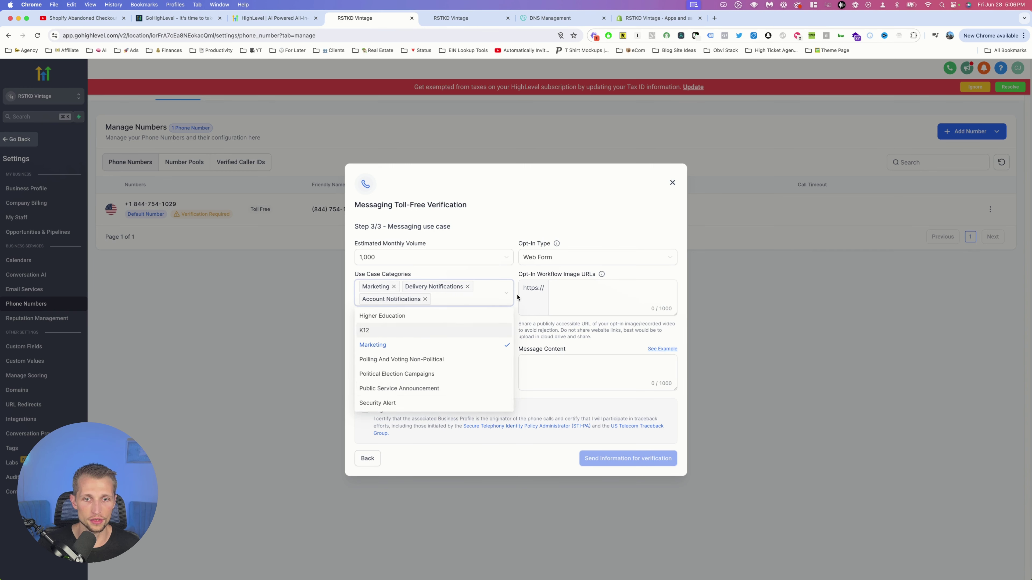
{"action": "left_click", "coordinate": [555, 295]}
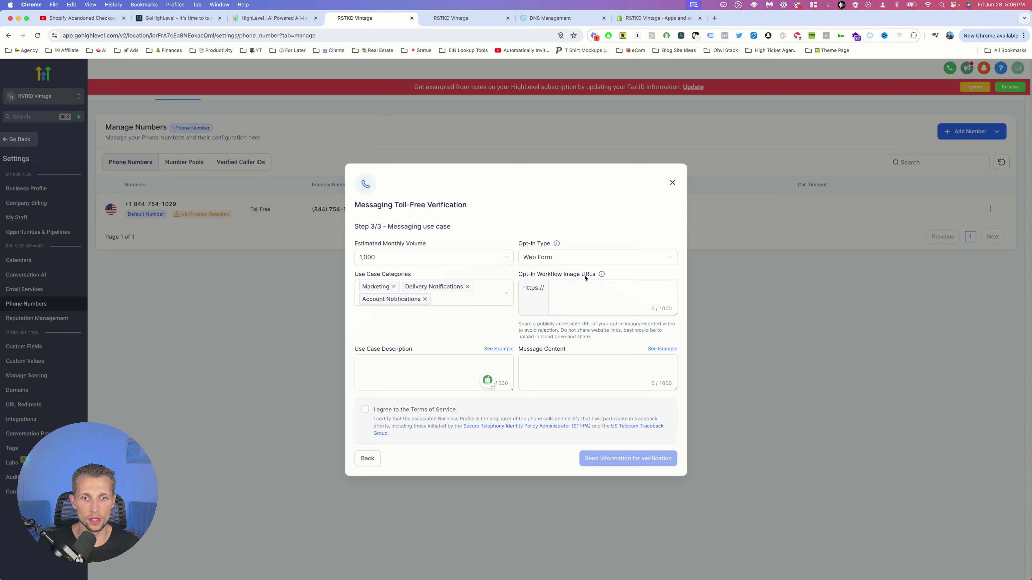
- Move to the opt-in workflow image URL field, which needs a consent screenshot
{"action": "left_click", "coordinate": [572, 293]}
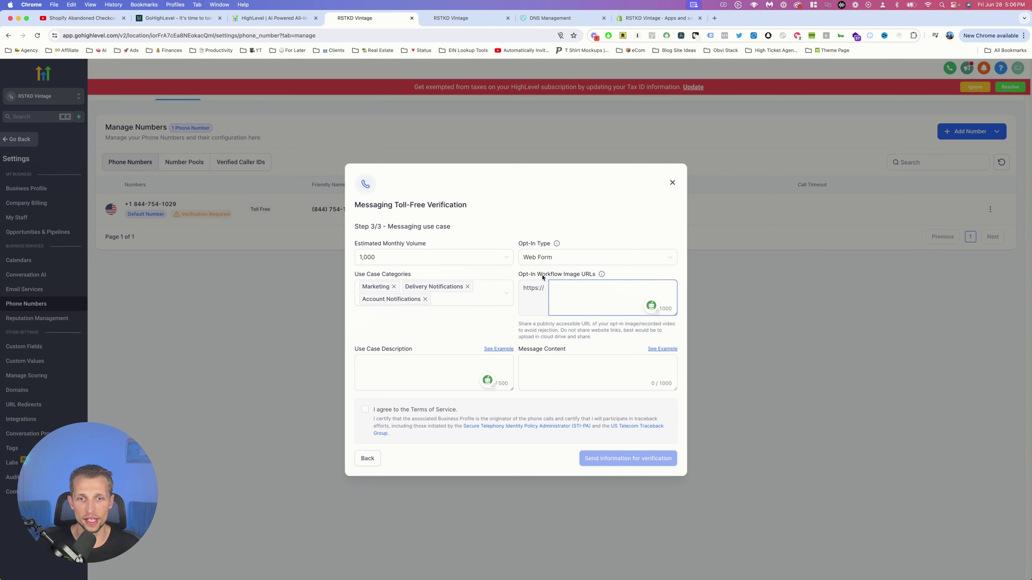
{"action": "mouse_move", "coordinate": [603, 271]}
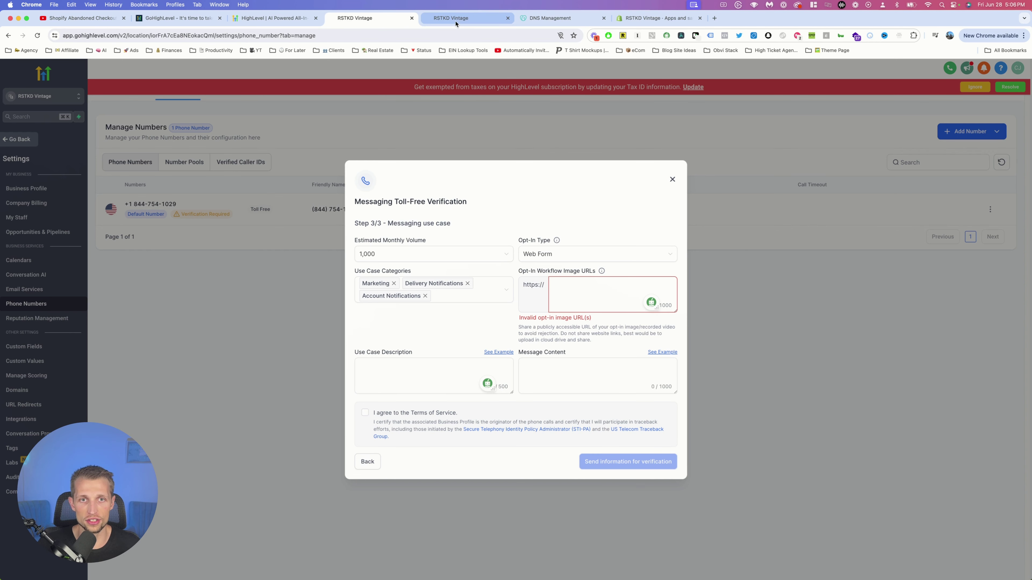
{"action": "right_click", "coordinate": [463, 19]}
{"action": "key", "text": "Escape"}
- Open rstkd.com, add the Black Vintage Jean Paul Gaultier 56-8002 Sunglasses to cart, and check out
{"action": "key", "text": "super+t"}
{"action": "type", "text": "rstkd.com"}
{"action": "key", "text": "Return"}
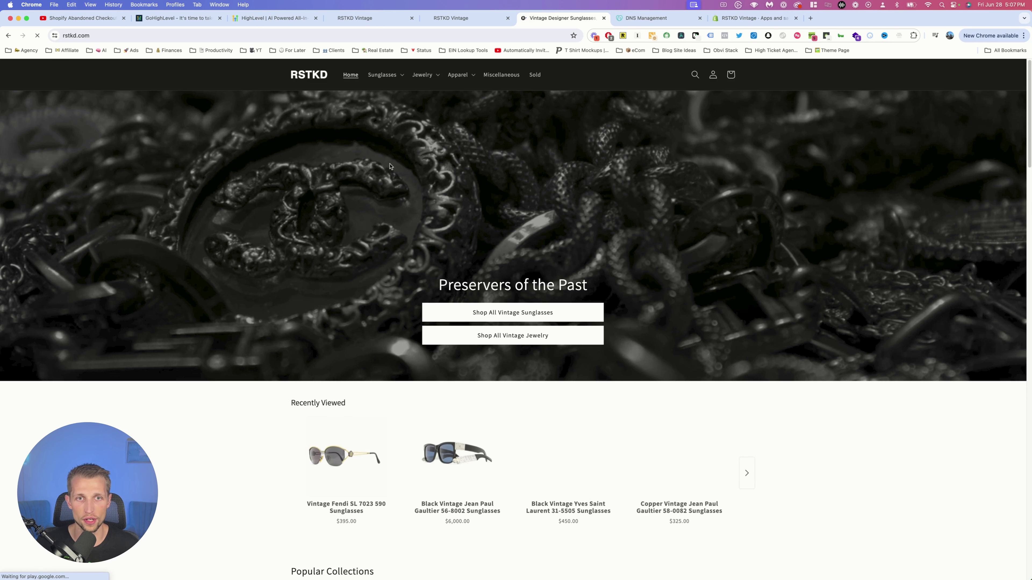
{"action": "scroll", "coordinate": [368, 284], "scroll_direction": "down", "scroll_amount": 2}
{"action": "left_click", "coordinate": [457, 410]}
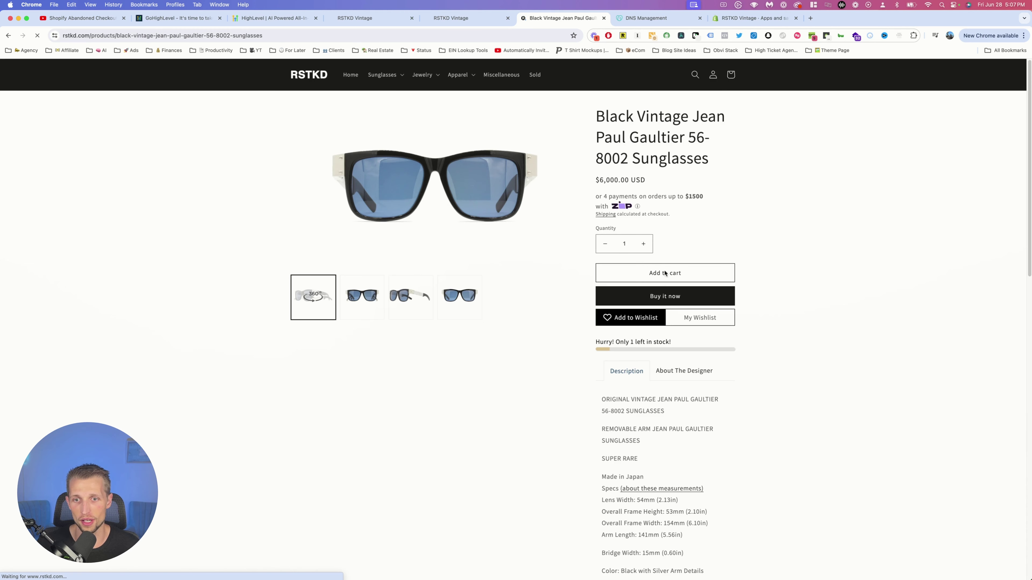
{"action": "left_click", "coordinate": [657, 275]}
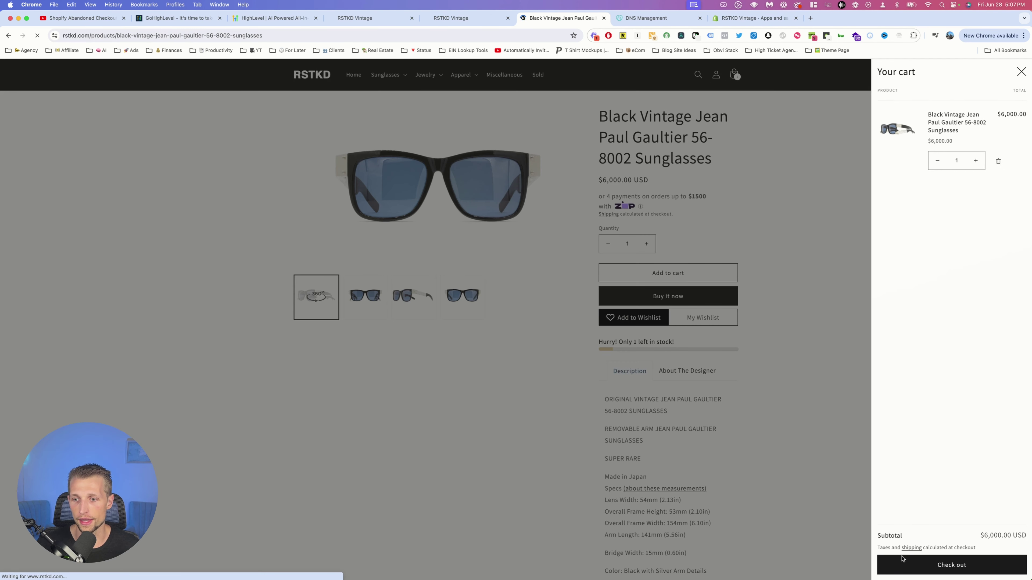
{"action": "left_click", "coordinate": [903, 560]}
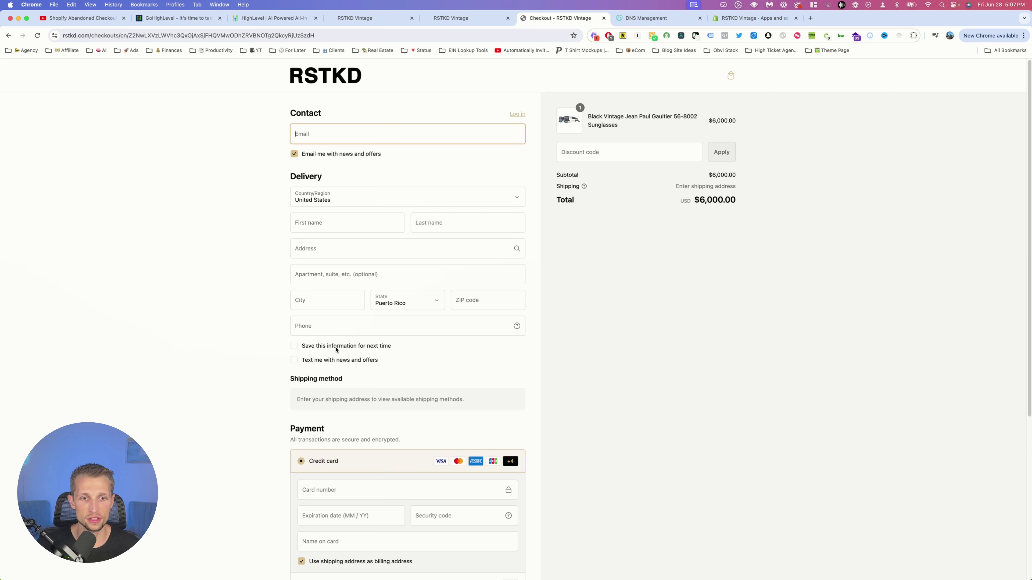
- Tick 'Text me with news and offers' and screenshot the consent area, then return to HighLevel
{"action": "left_click", "coordinate": [310, 360]}
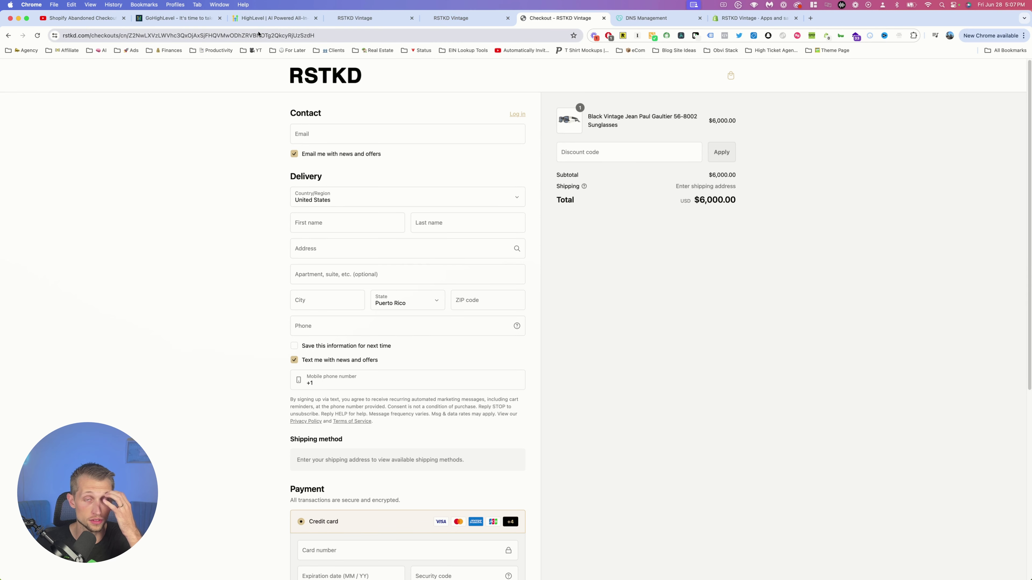
{"action": "key", "text": "super+shift+4"}
{"action": "left_click_drag", "start_coordinate": [283, 352], "coordinate": [540, 432]}
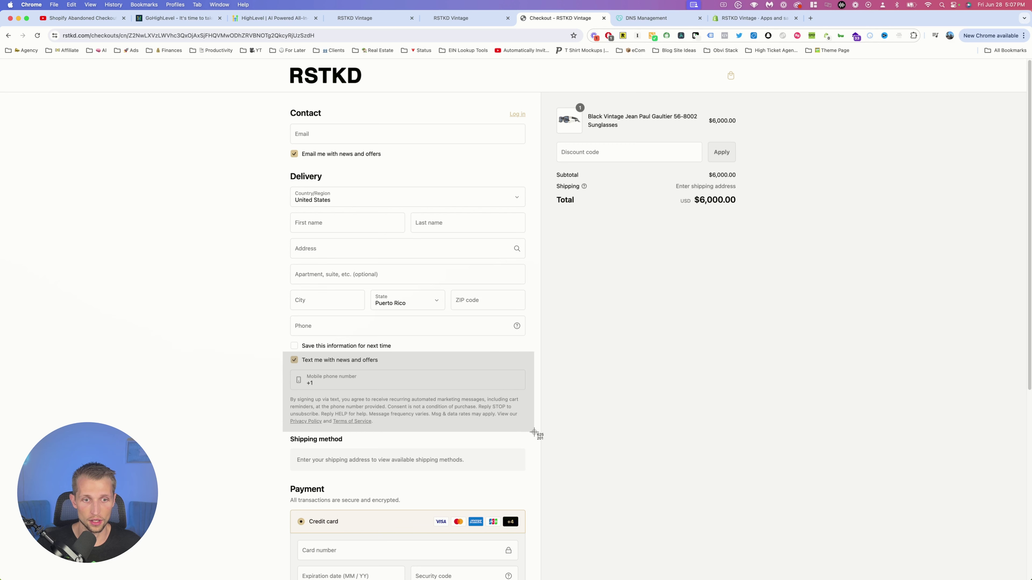
{"action": "left_click", "coordinate": [375, 18]}
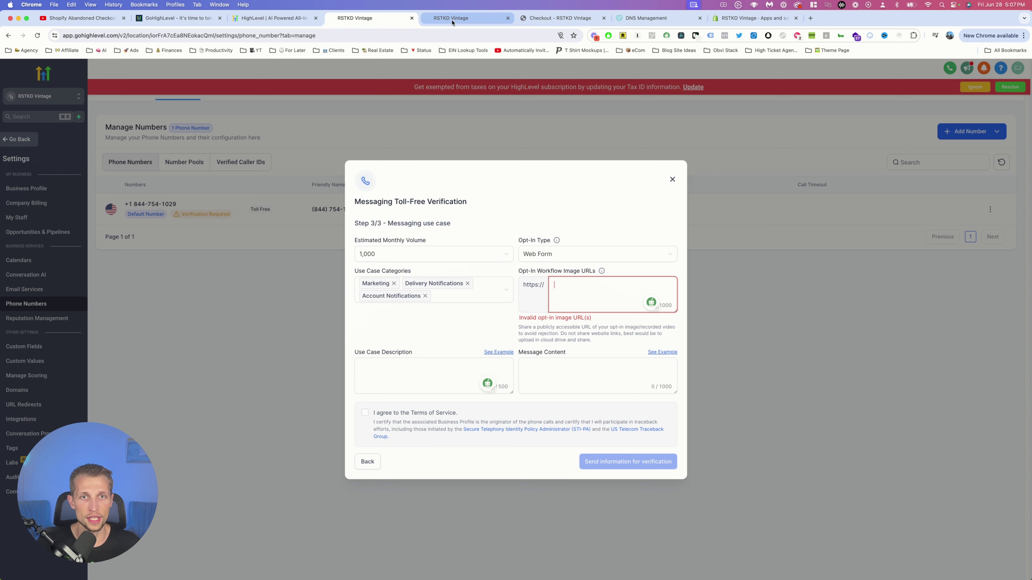
- Duplicate the HighLevel tab and open the sub-account's Media Storage library
{"action": "right_click", "coordinate": [359, 22]}
{"action": "left_click", "coordinate": [395, 76]}
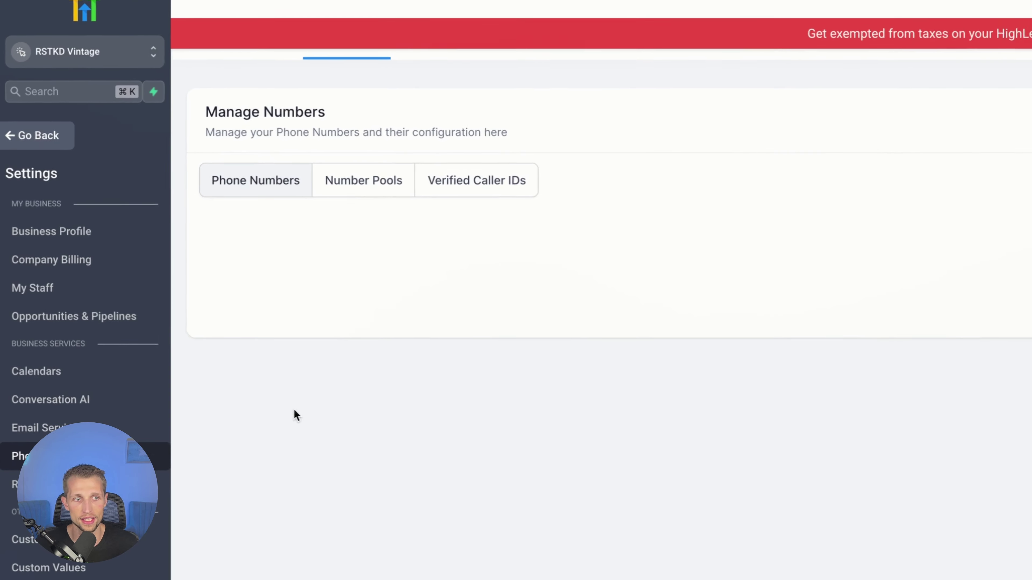
{"action": "left_click", "coordinate": [11, 140]}
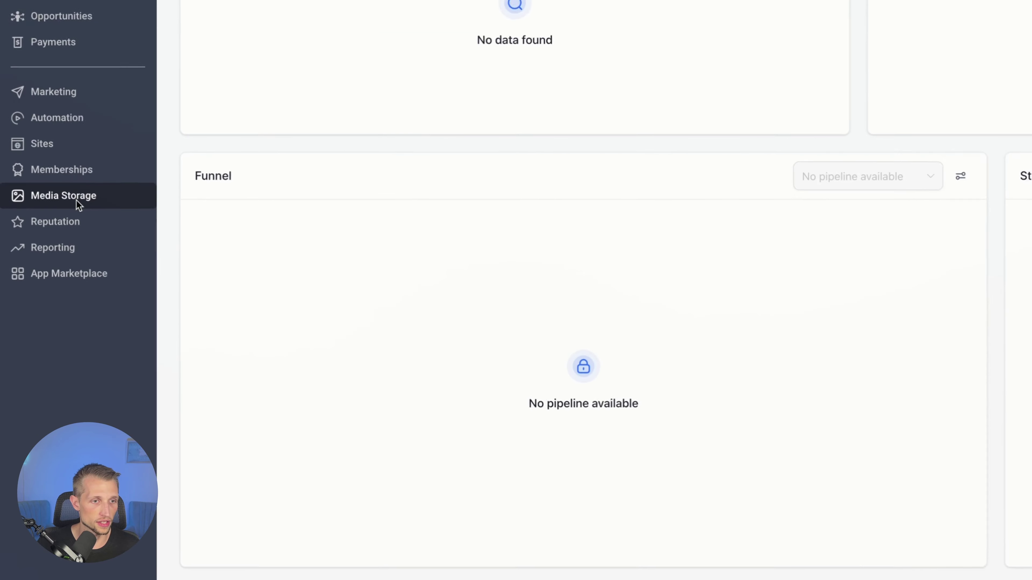
{"action": "left_click", "coordinate": [44, 288]}
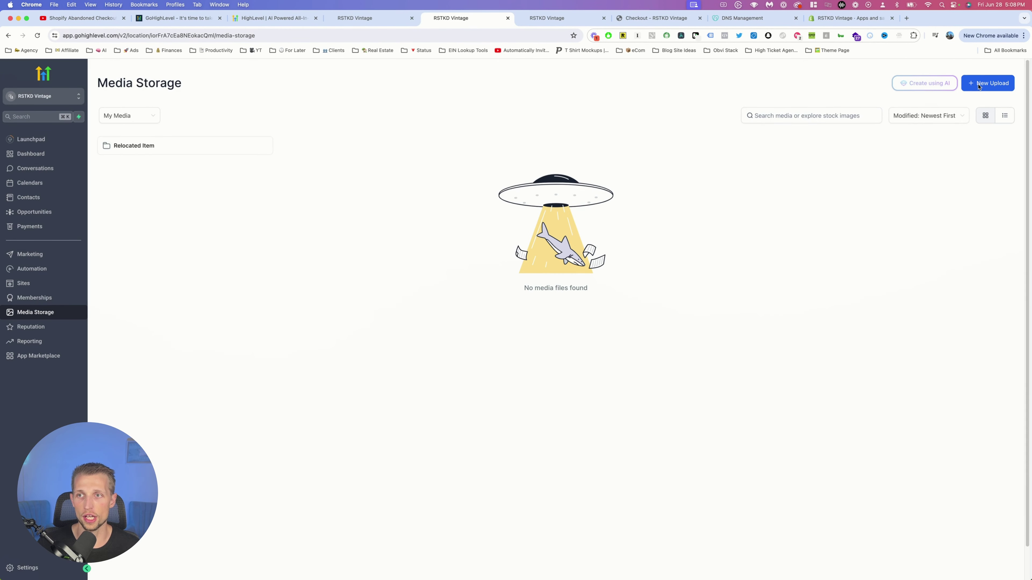
- Upload the opt-in screenshot, copy its link, and return to the verification form tab
{"action": "left_click", "coordinate": [979, 85]}
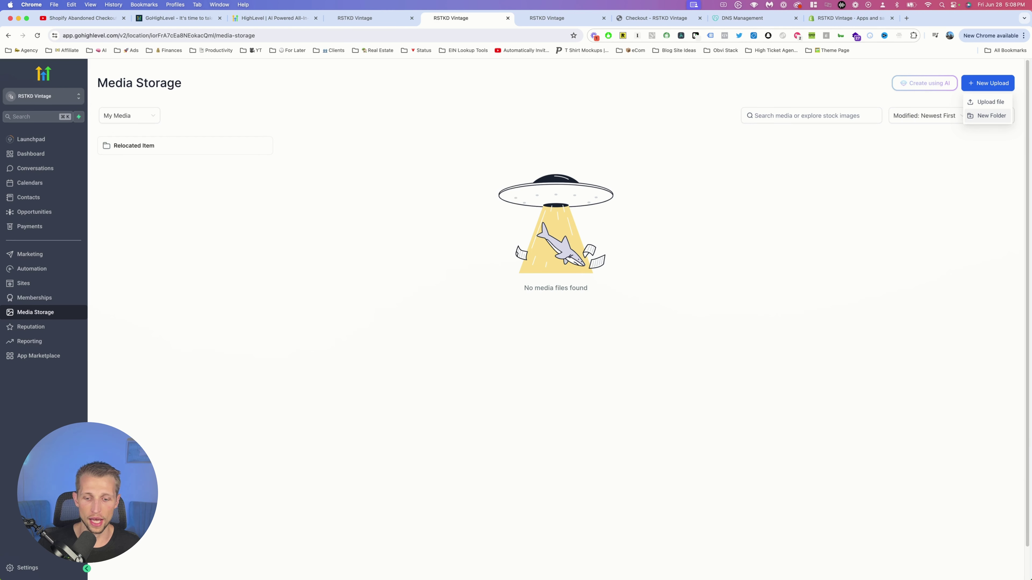
{"action": "left_click_drag", "start_coordinate": [443, 456], "coordinate": [578, 286]}
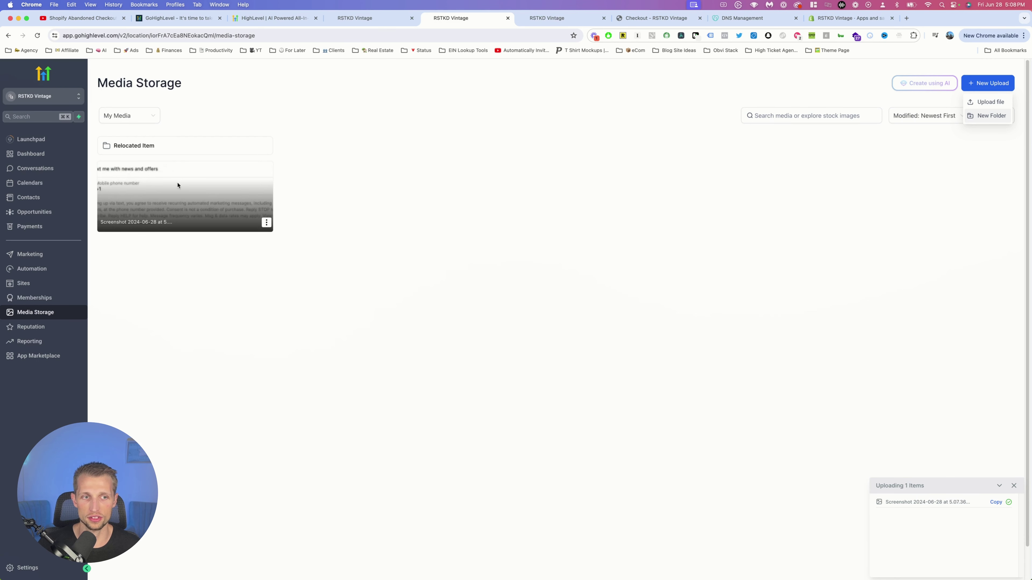
{"action": "left_click", "coordinate": [267, 223]}
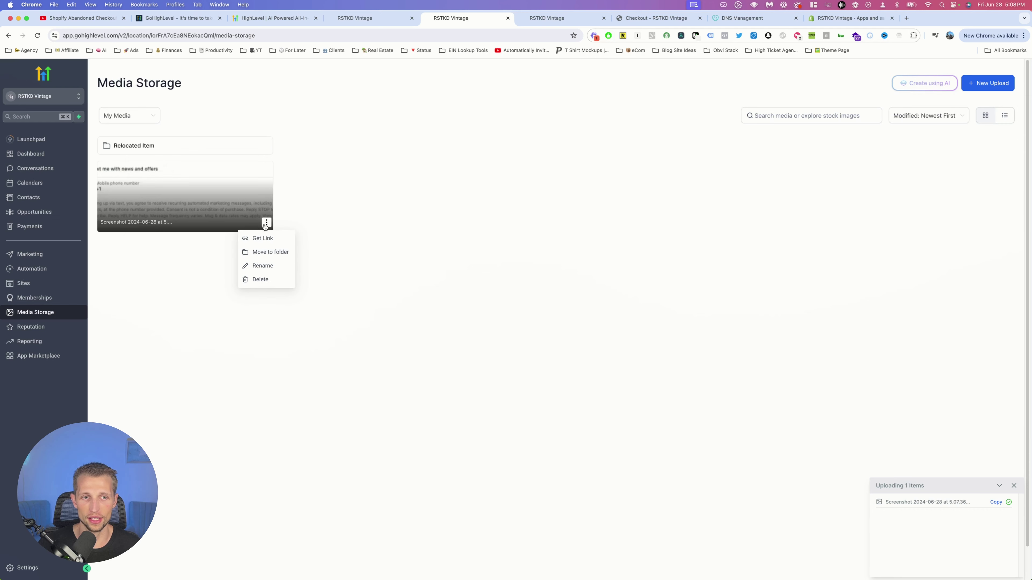
{"action": "left_click", "coordinate": [252, 239]}
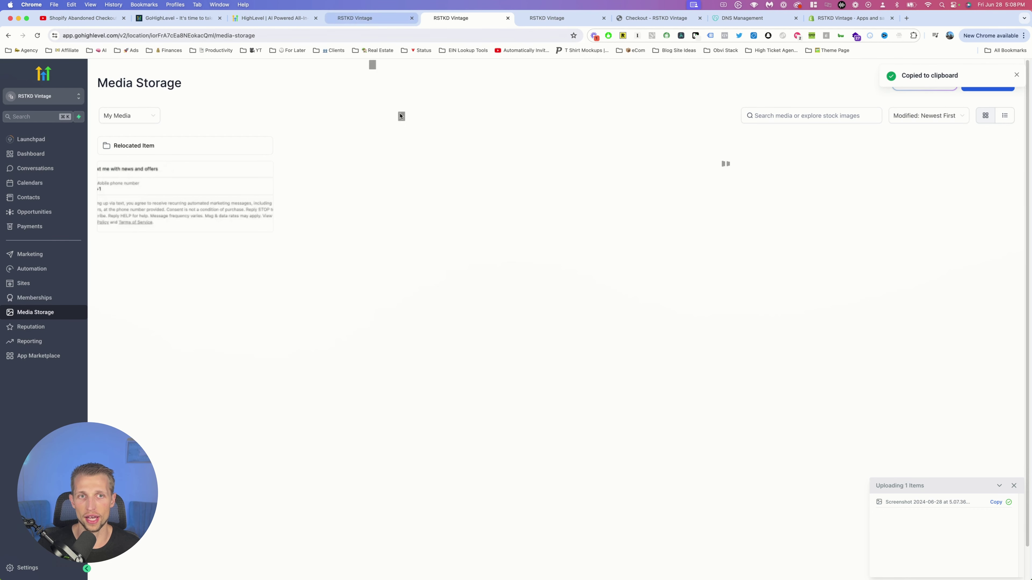
{"action": "key", "text": "super+alt+Left"}
- Paste the hosted opt-in image link as the opt-in image URL and review the use case description
{"action": "left_click", "coordinate": [601, 289]}
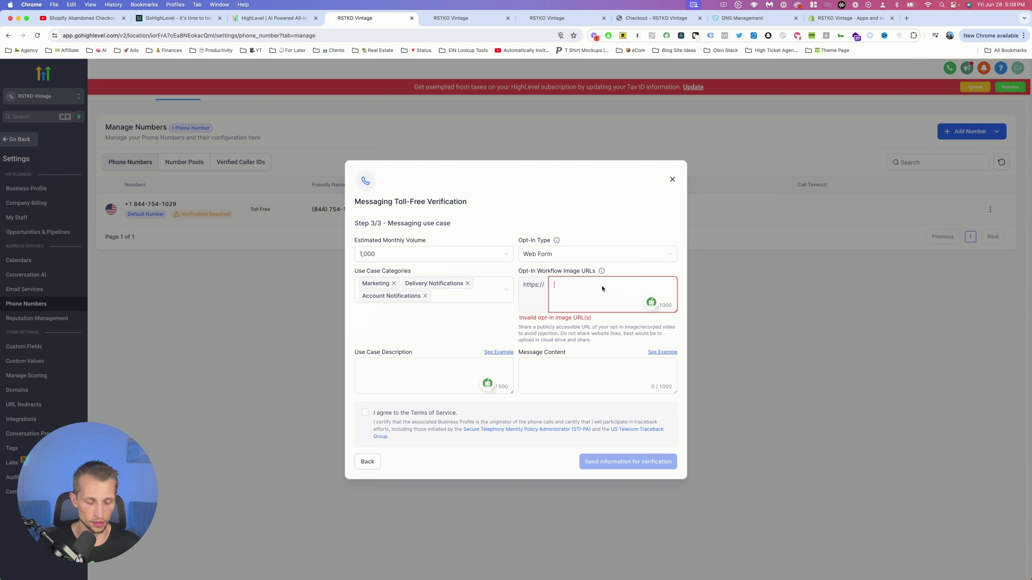
{"action": "key", "text": "super+v"}
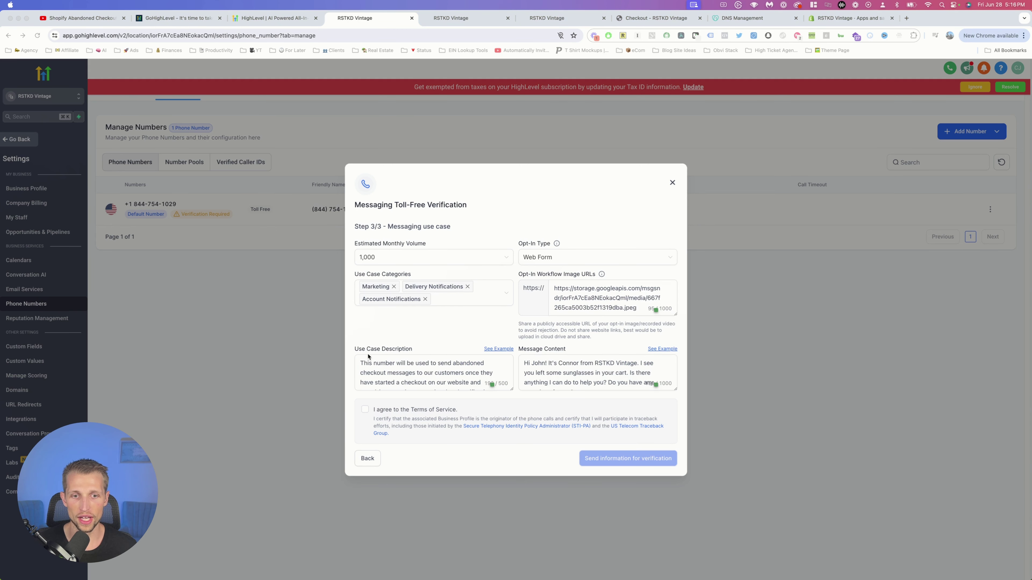
{"action": "left_click_drag", "start_coordinate": [369, 356], "coordinate": [488, 351]}
{"action": "triple_click", "coordinate": [541, 350]}
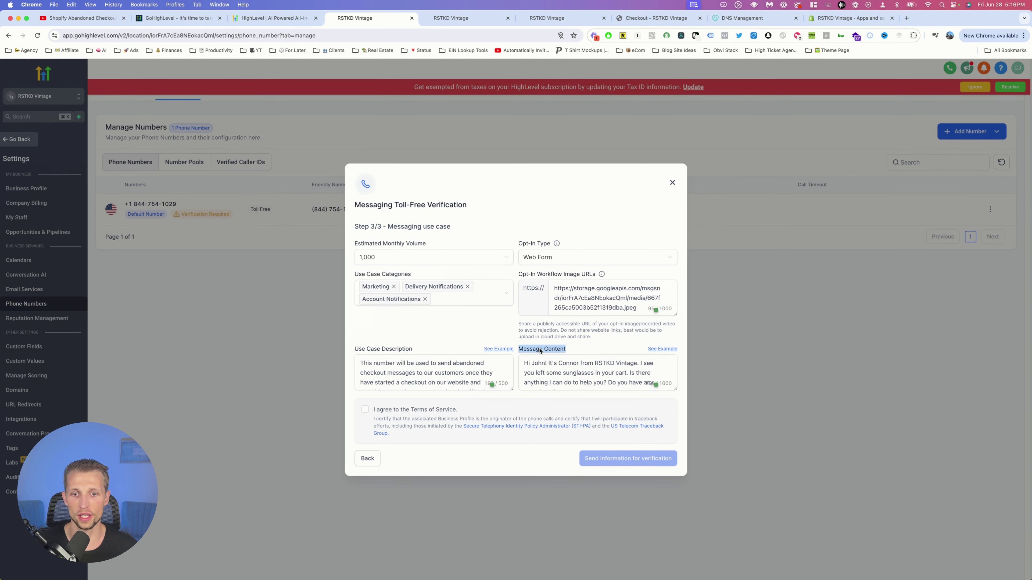
{"action": "key", "text": "super+a"}
- Check the sample message's customer, sender and RSTKD Vintage names, accept the Terms of Service, and send for verification
{"action": "scroll", "coordinate": [452, 376], "scroll_direction": "down", "scroll_amount": 2}
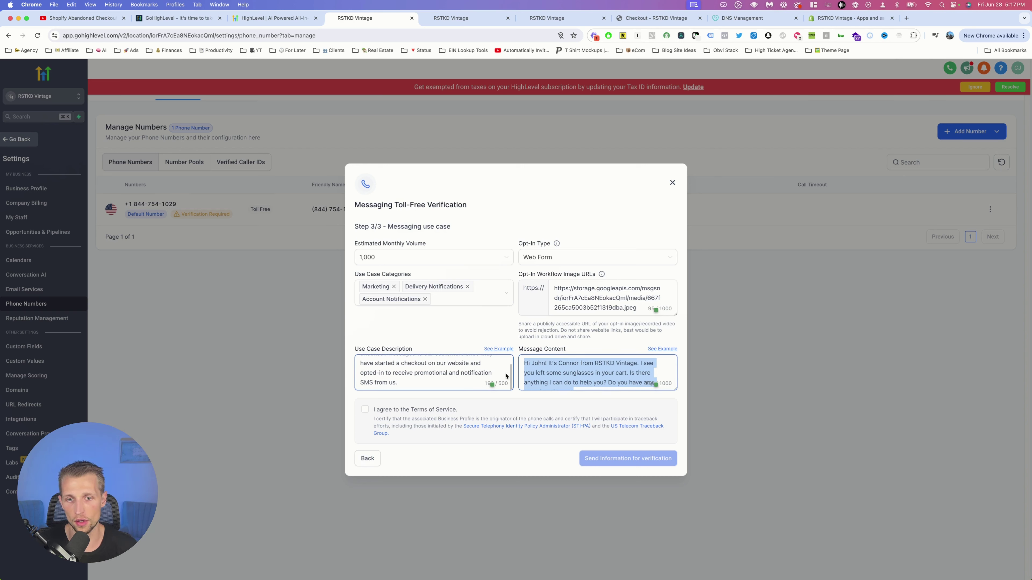
{"action": "double_click", "coordinate": [539, 364]}
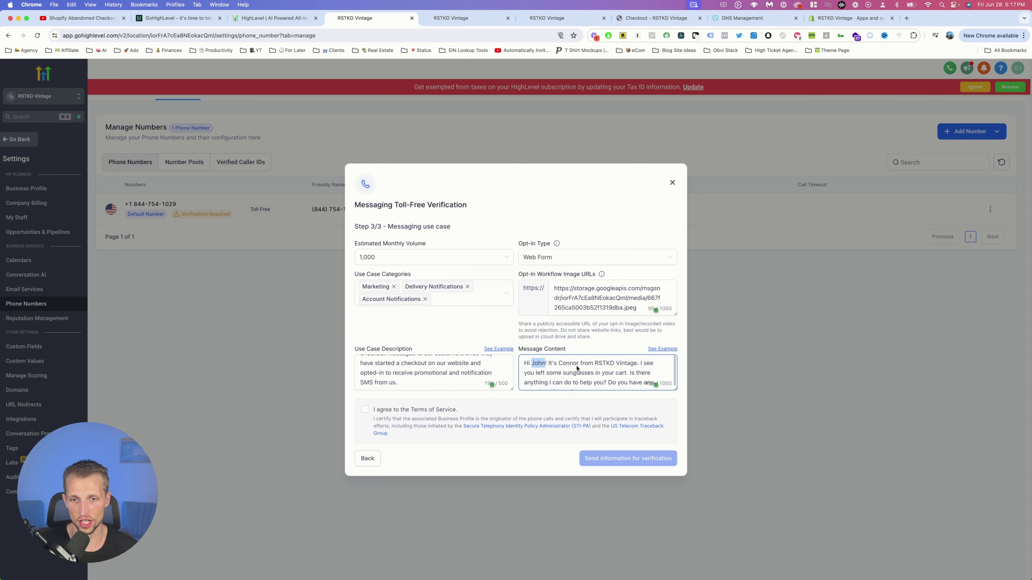
{"action": "double_click", "coordinate": [568, 364]}
{"action": "left_click_drag", "start_coordinate": [594, 365], "coordinate": [635, 365]}
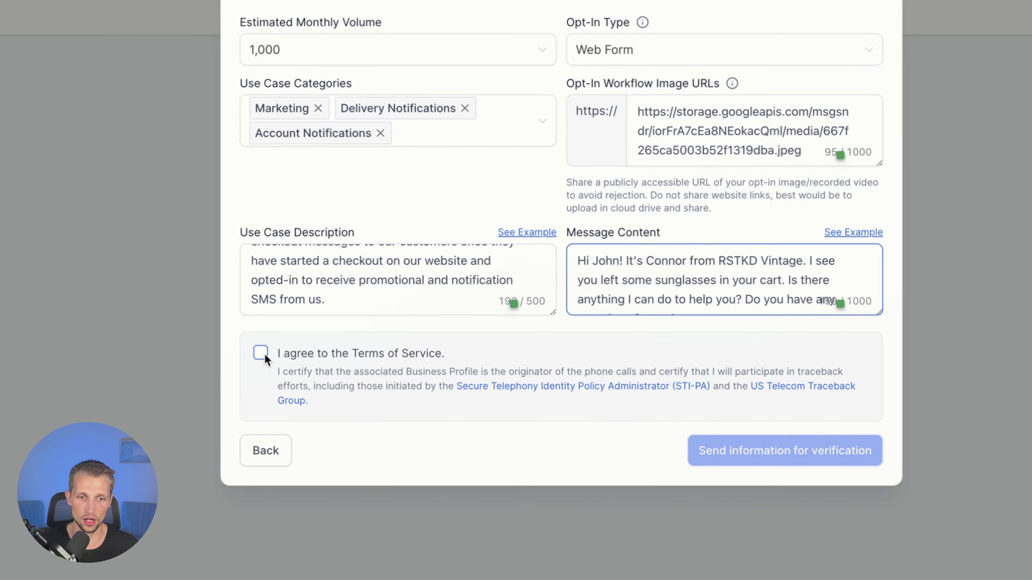
{"action": "left_click", "coordinate": [365, 409]}
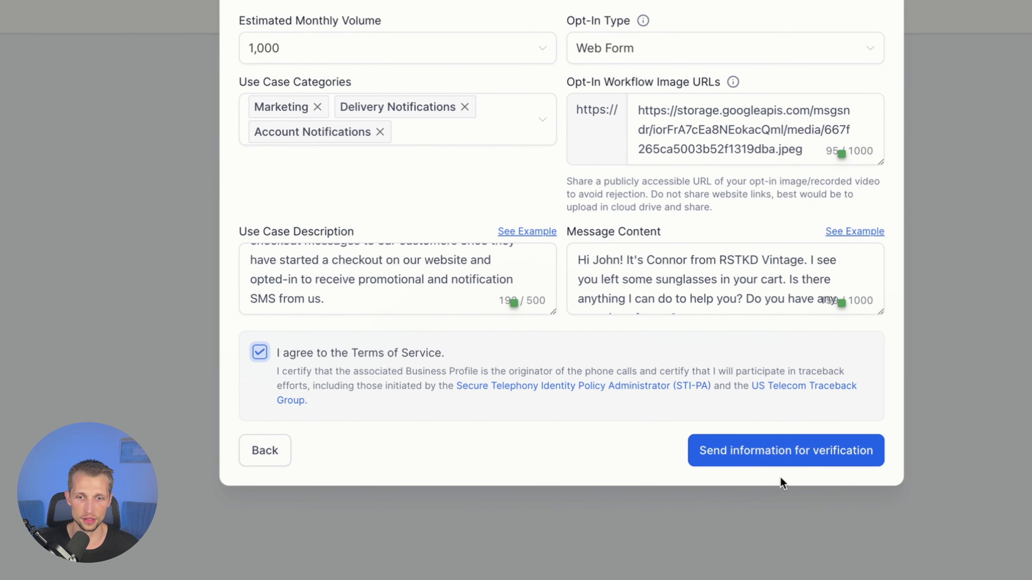
{"action": "left_click", "coordinate": [756, 457]}
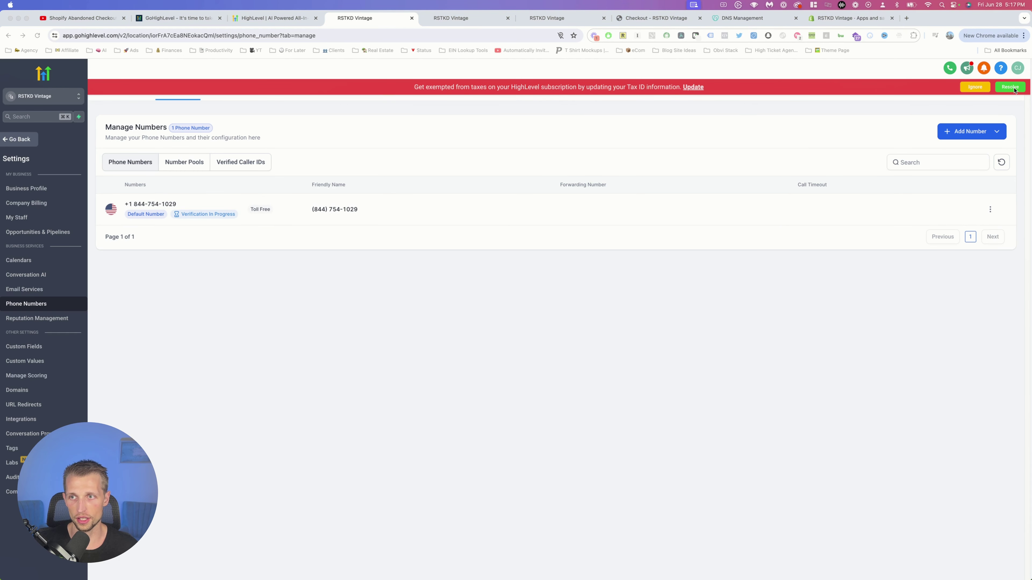
- From the tax banner, edit Tax Information to US_EIN type with 'I do not have a Tax ID' ticked, and save
{"action": "left_click", "coordinate": [1010, 87]}
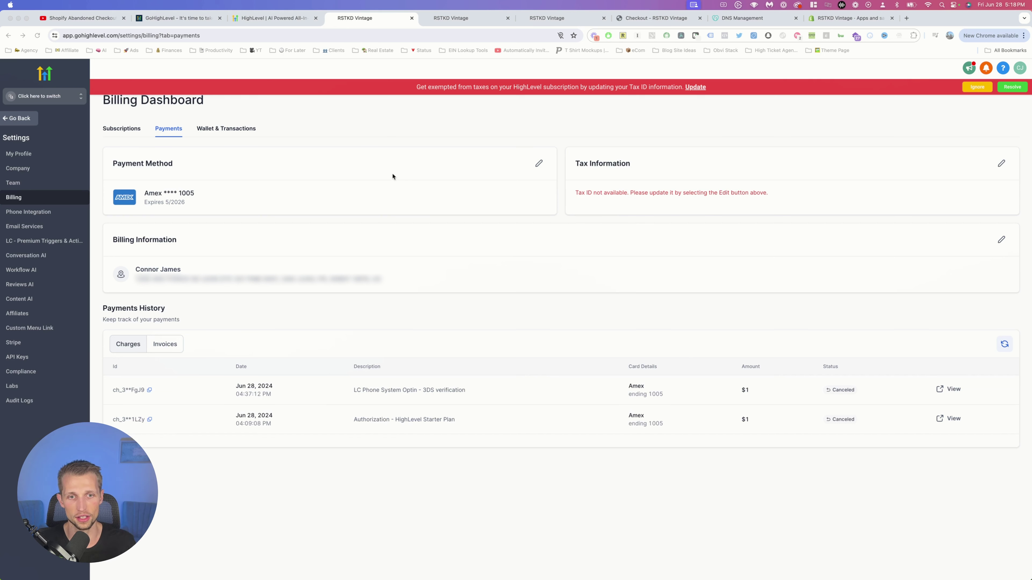
{"action": "left_click", "coordinate": [1001, 163]}
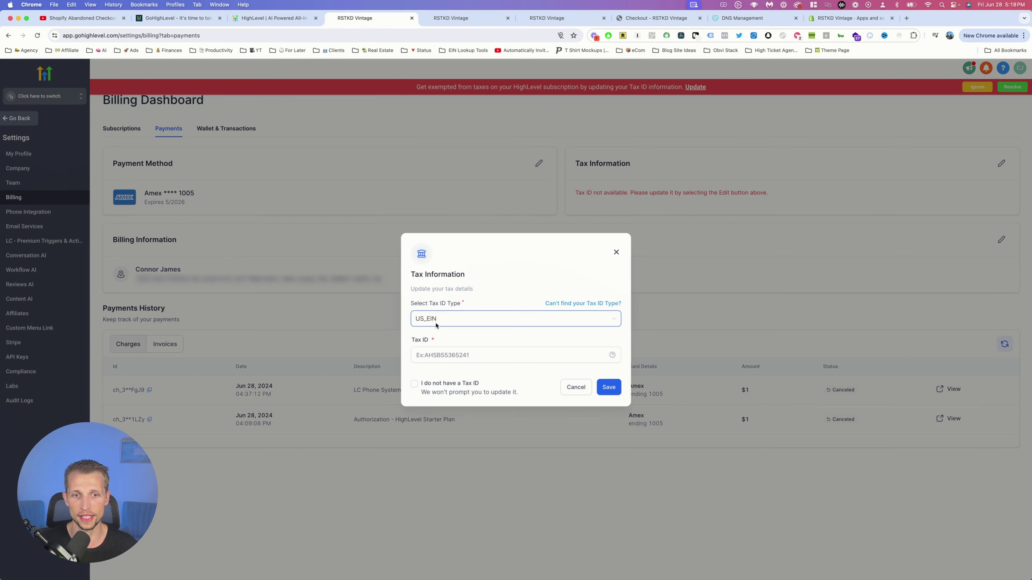
{"action": "left_click", "coordinate": [439, 320]}
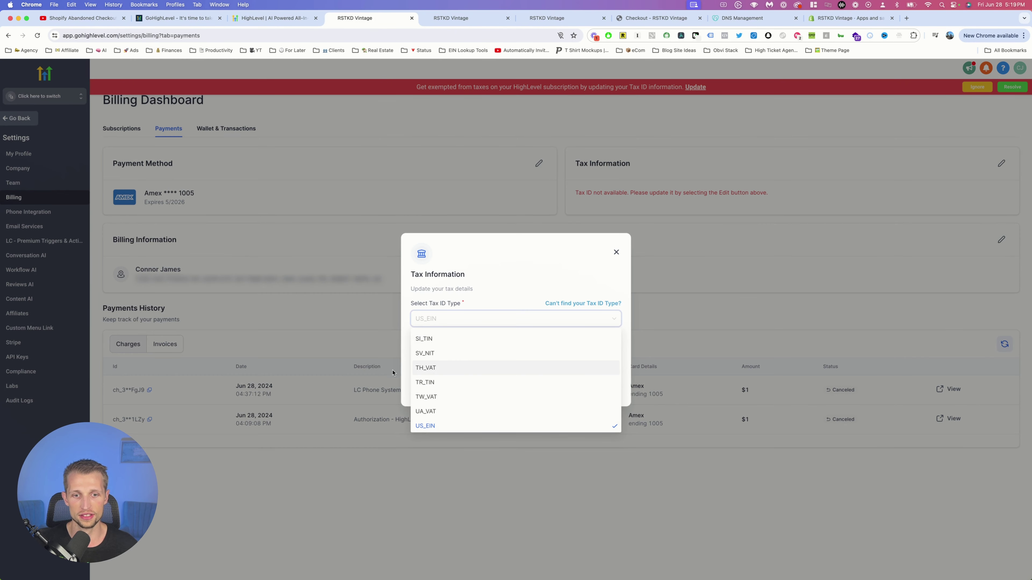
{"action": "type", "text": "US"}
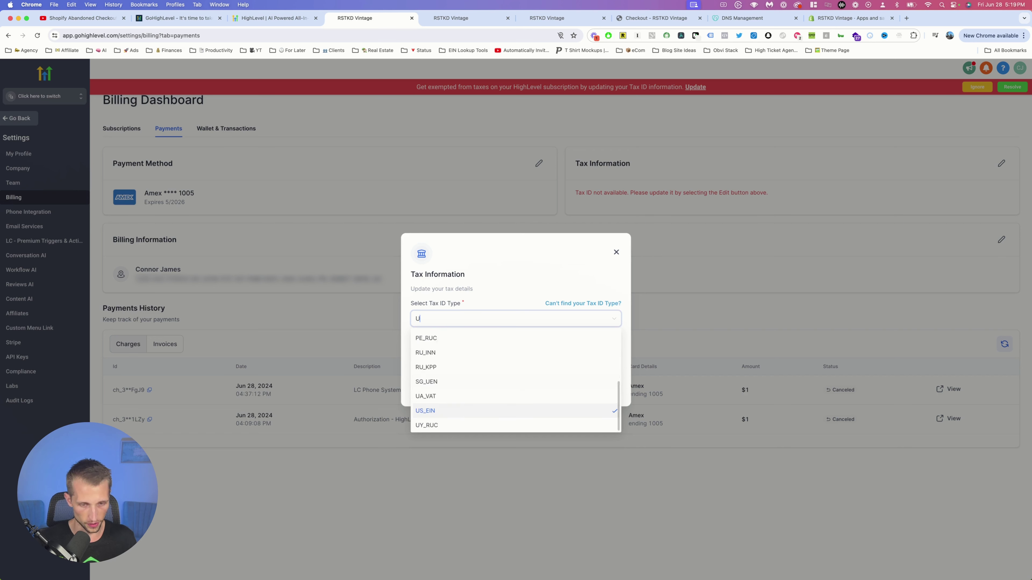
{"action": "left_click", "coordinate": [424, 339]}
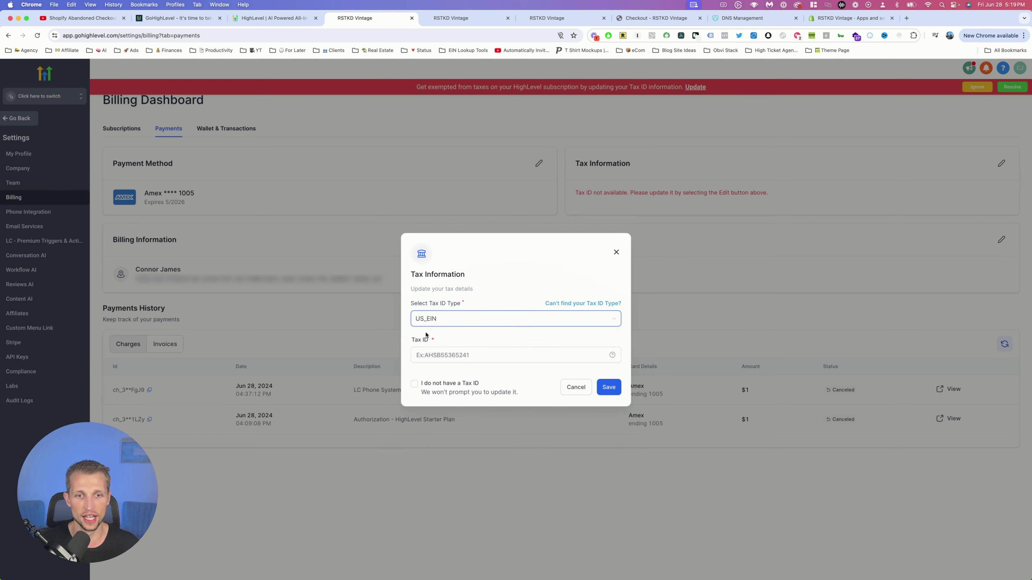
{"action": "left_click", "coordinate": [423, 360]}
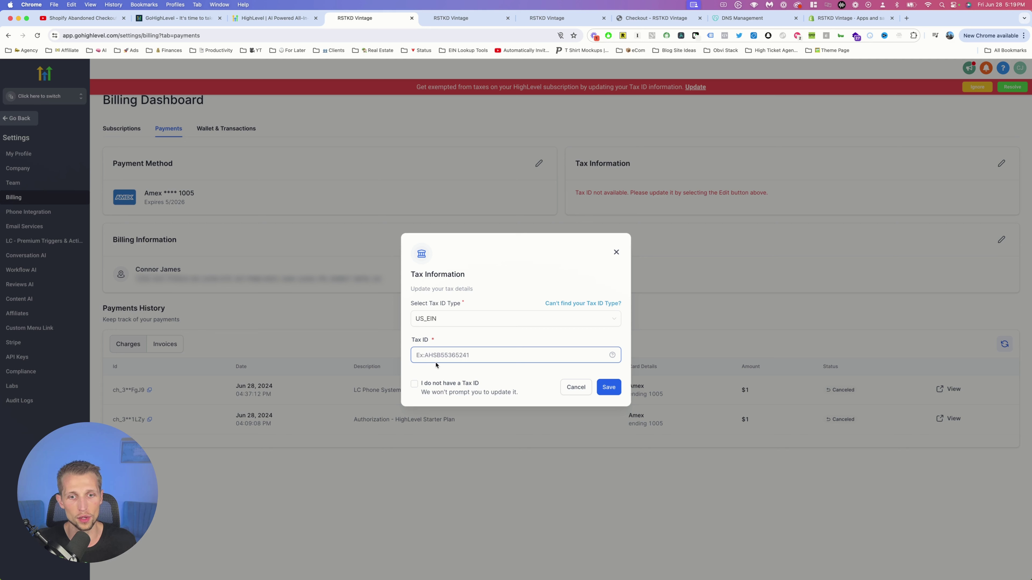
{"action": "left_click", "coordinate": [414, 384]}
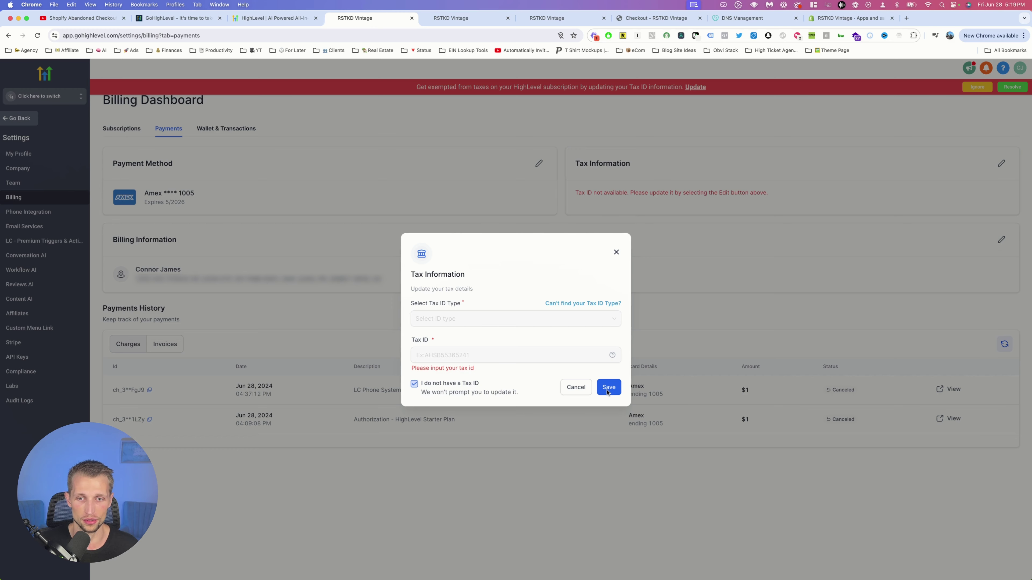
{"action": "left_click", "coordinate": [608, 391]}
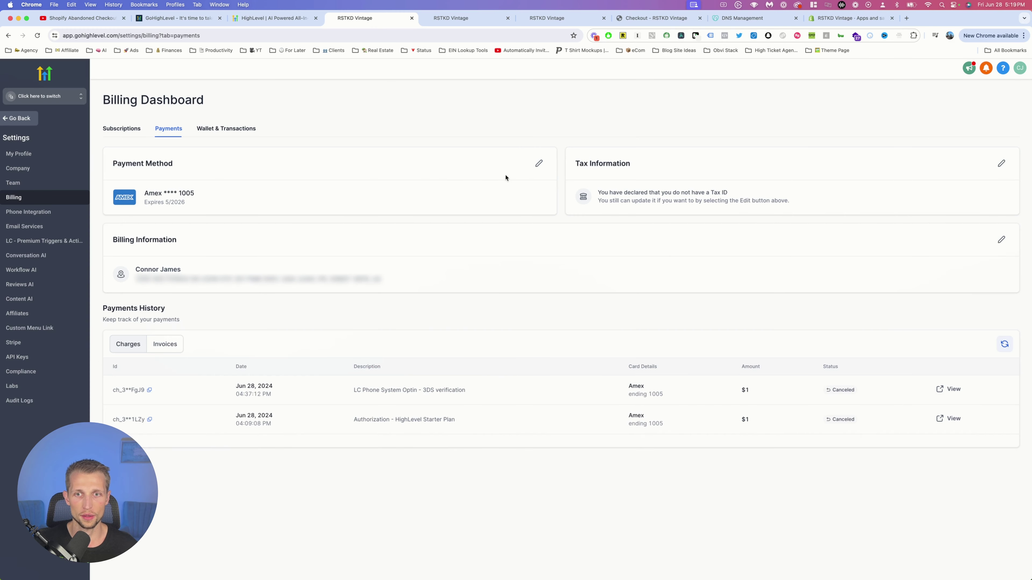
- In Email Services' Dedicated domain settings, run Verify domain for lc.rstkd.com
{"action": "left_click", "coordinate": [38, 229]}
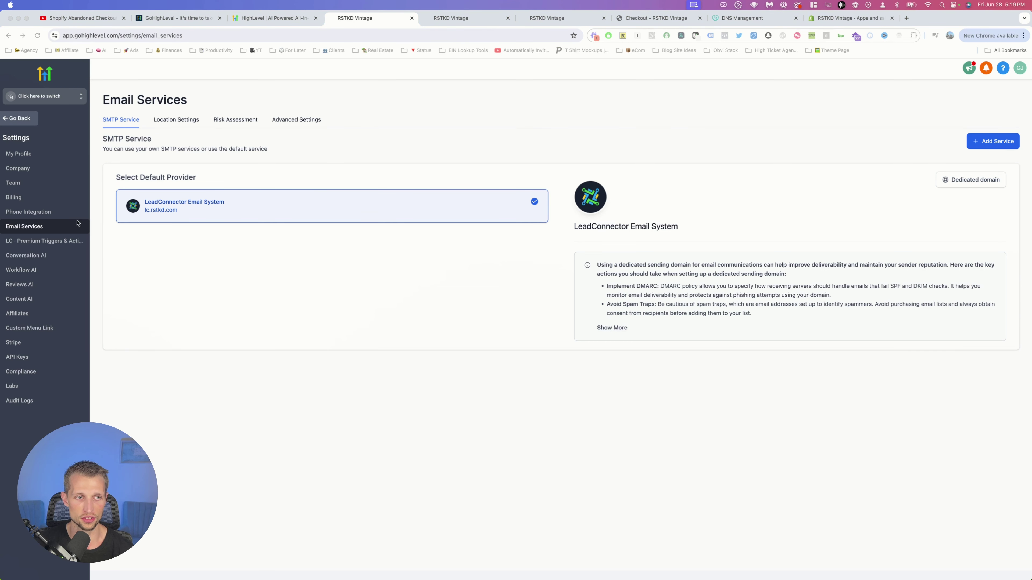
{"action": "left_click", "coordinate": [964, 181]}
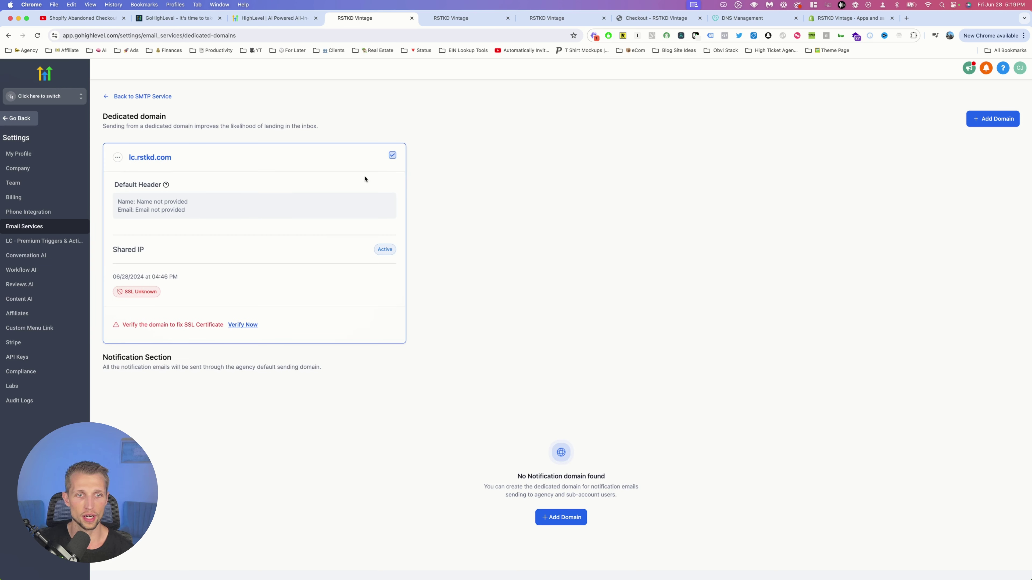
{"action": "left_click", "coordinate": [118, 157]}
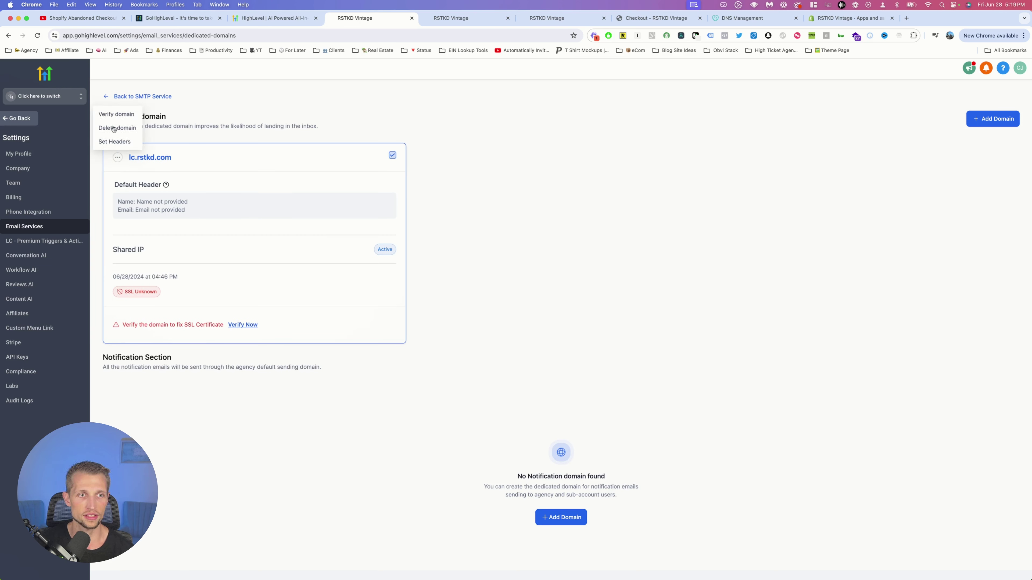
{"action": "left_click", "coordinate": [114, 114]}
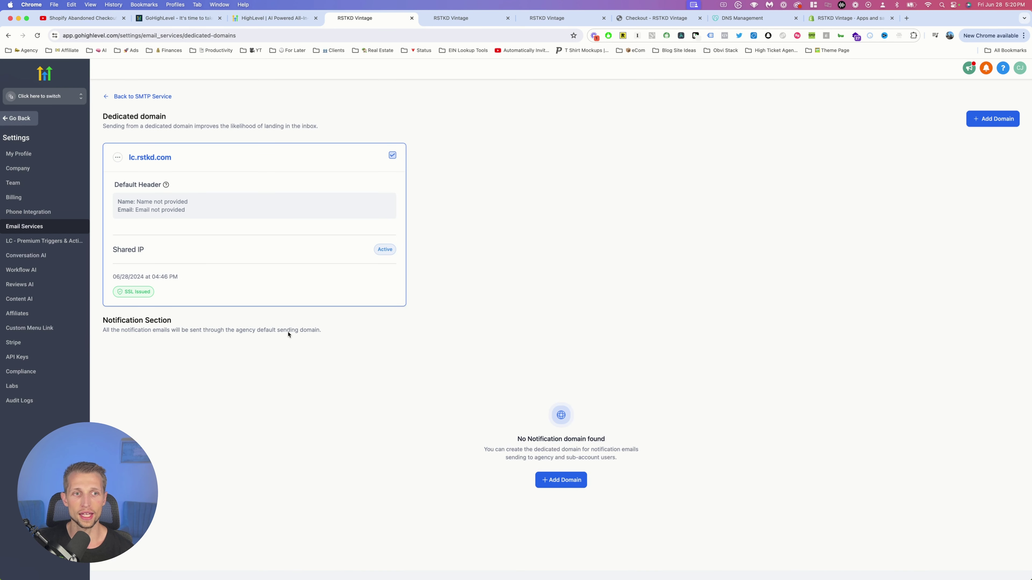
- Switch to GoDaddy's rstkd.com DNS Management and scroll the records to find the Mailgun entries
{"action": "left_click", "coordinate": [743, 25]}
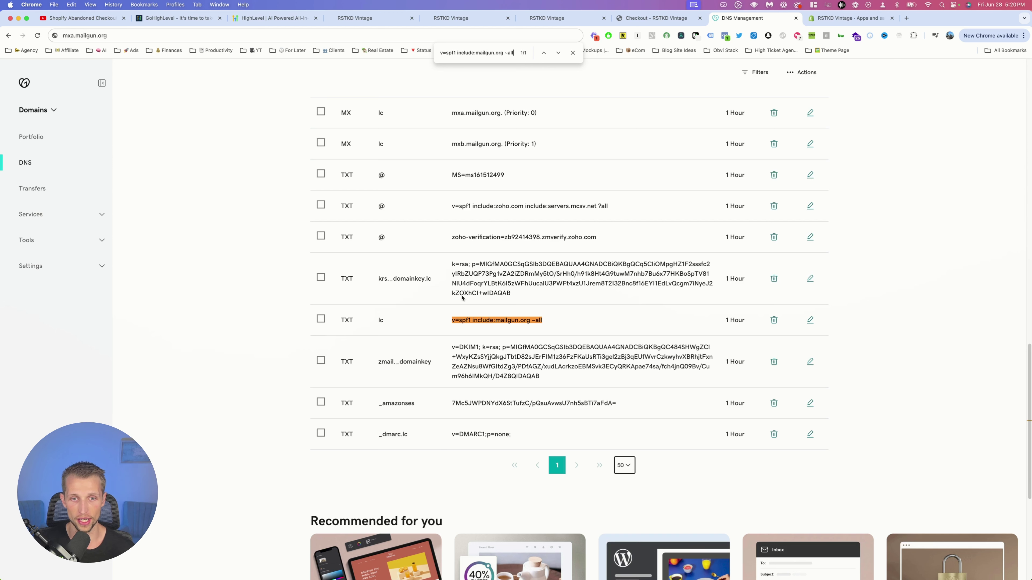
{"action": "scroll", "coordinate": [488, 349], "scroll_direction": "up", "scroll_amount": 4}
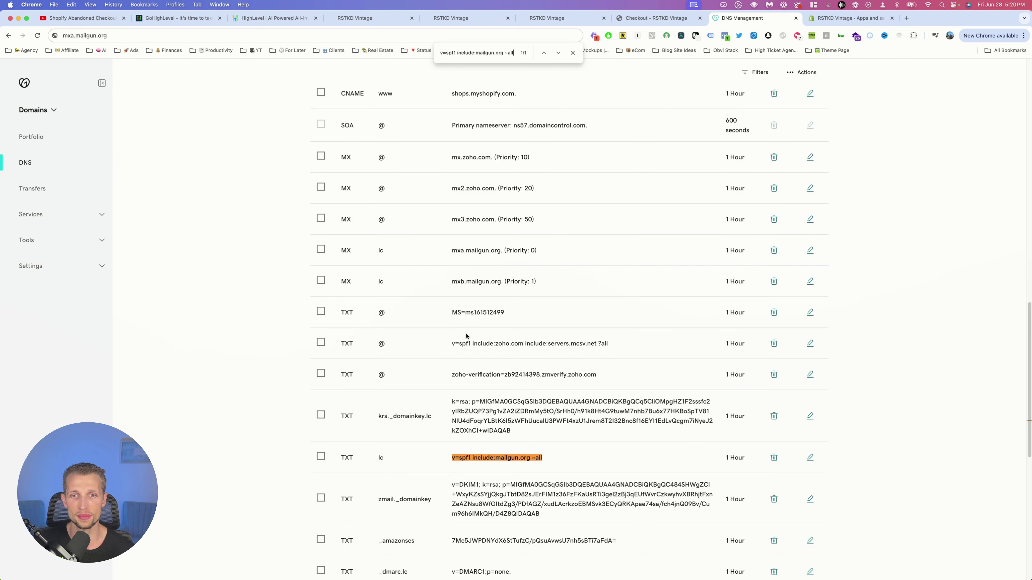
{"action": "scroll", "coordinate": [573, 364], "scroll_direction": "up", "scroll_amount": 9}
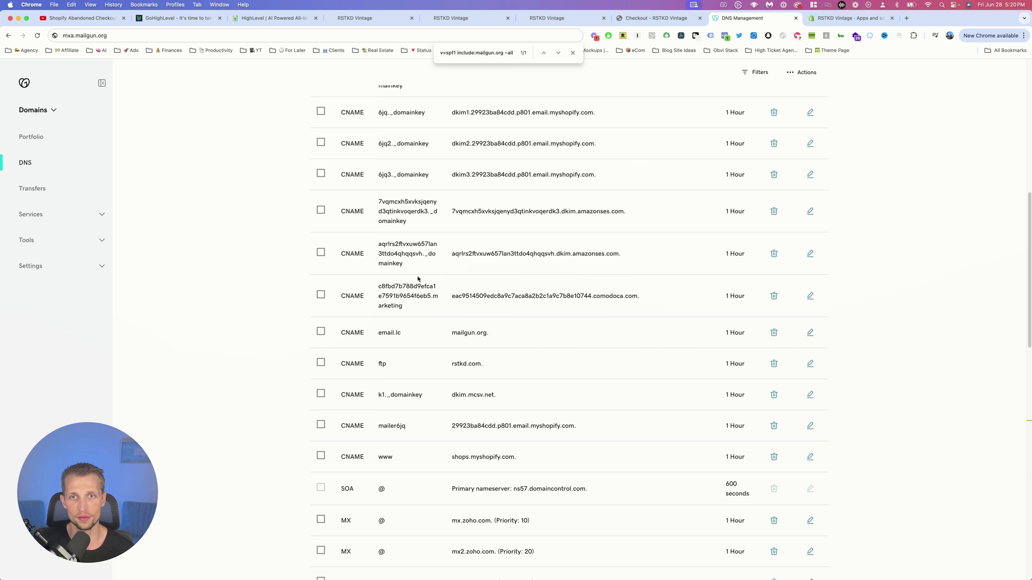
- Return to the Dedicated domain page, check lc.rstkd.com's actions menu, and point out its SSL Issued status
{"action": "left_click", "coordinate": [355, 18]}
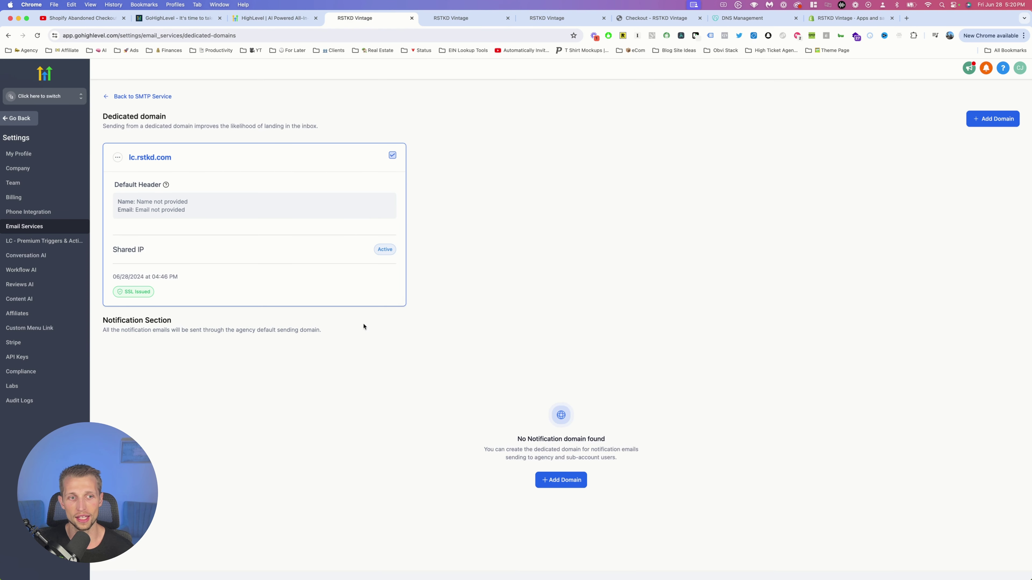
{"action": "left_click", "coordinate": [118, 157]}
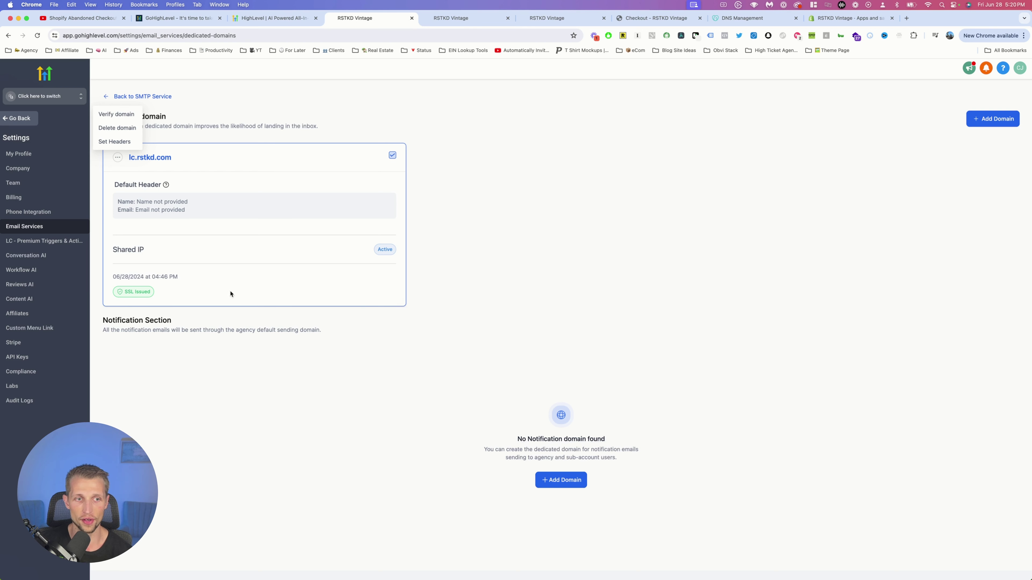
{"action": "left_click", "coordinate": [144, 265]}
{"action": "left_click_drag", "start_coordinate": [152, 292], "coordinate": [107, 292]}
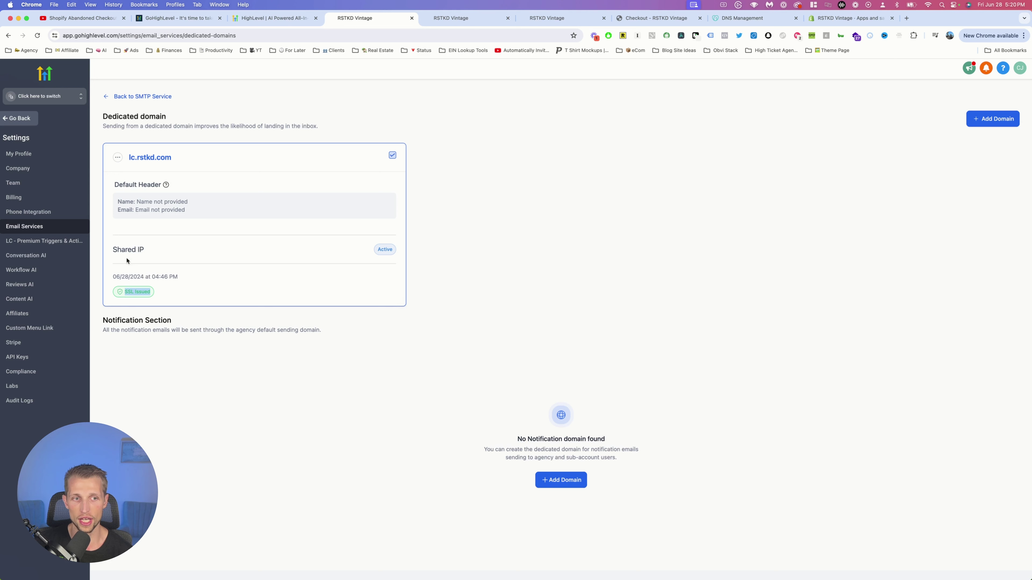
{"action": "left_click", "coordinate": [145, 260]}
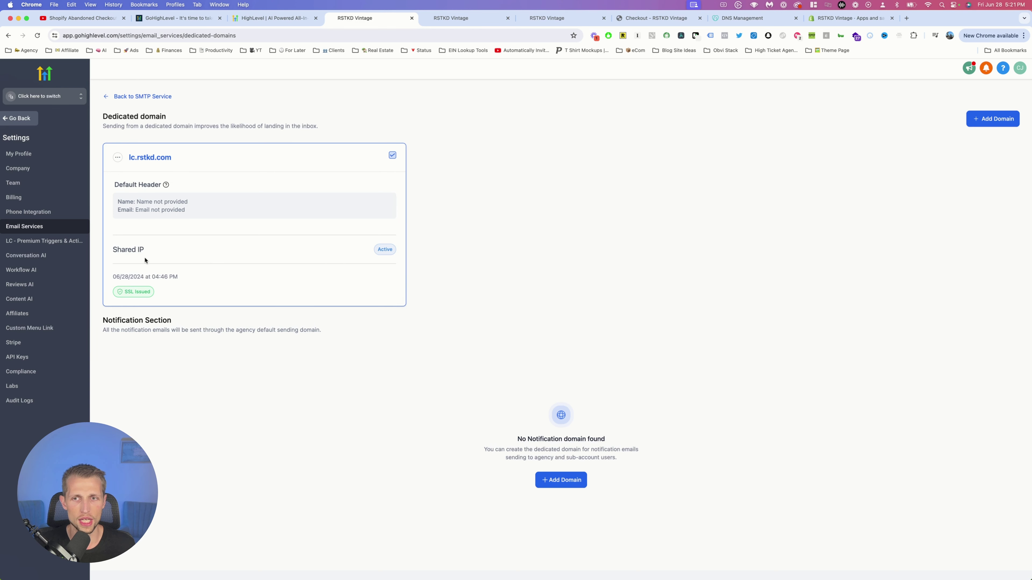
- Highlight lc.rstkd.com's Shared IP label and SSL Issued badge to confirm the domain is active
{"action": "left_click_drag", "start_coordinate": [113, 254], "coordinate": [151, 256]}
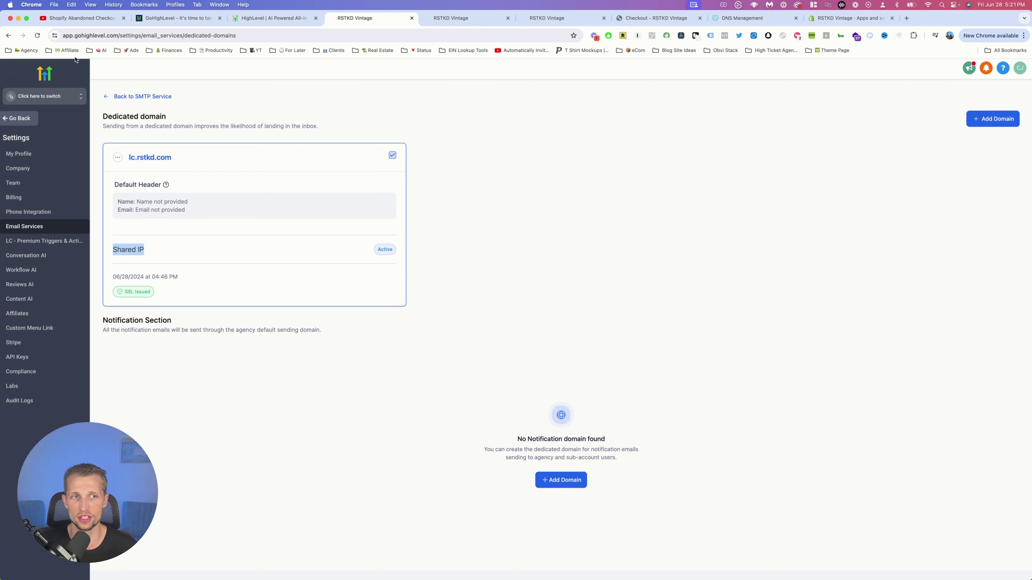
{"action": "left_click", "coordinate": [110, 235]}
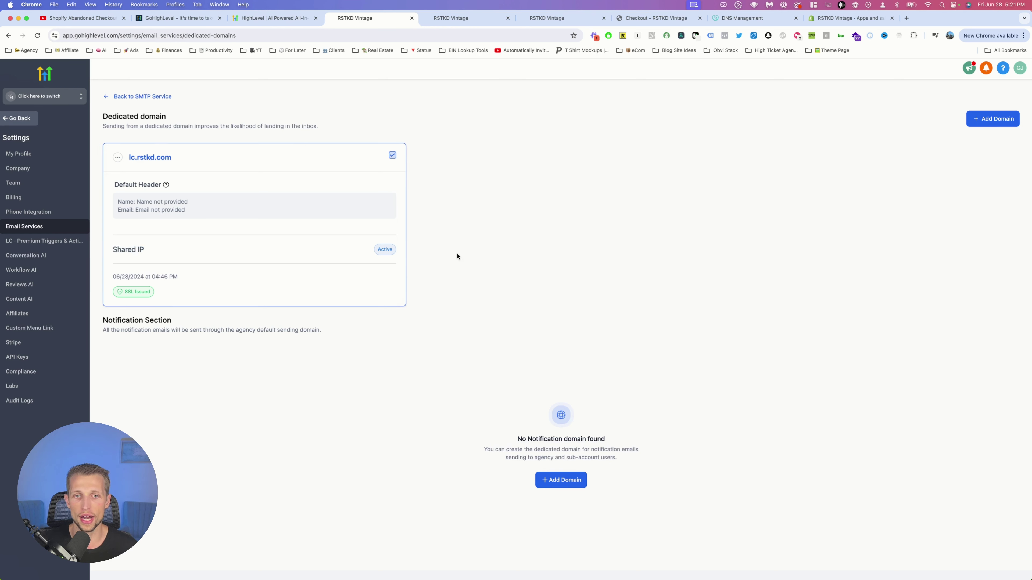
{"action": "left_click_drag", "start_coordinate": [115, 250], "coordinate": [404, 255]}
{"action": "left_click", "coordinate": [84, 302]}
{"action": "left_click_drag", "start_coordinate": [151, 293], "coordinate": [84, 302]}
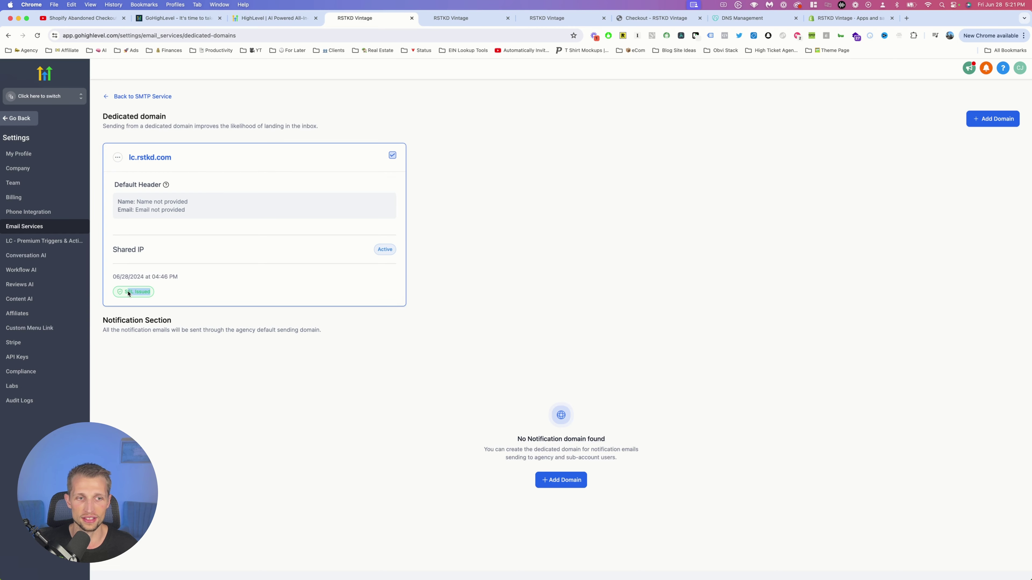
{"action": "left_click", "coordinate": [122, 297]}
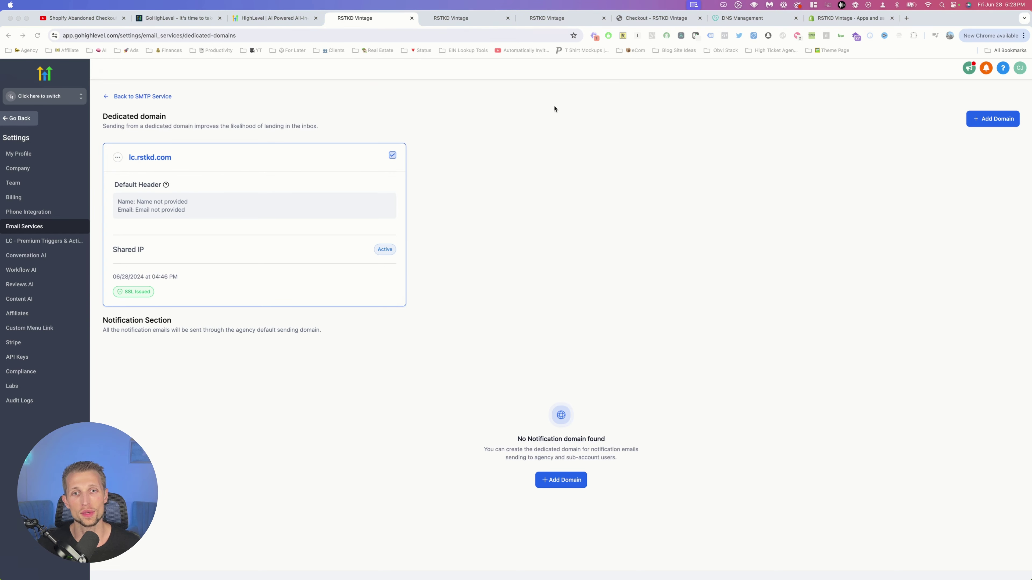